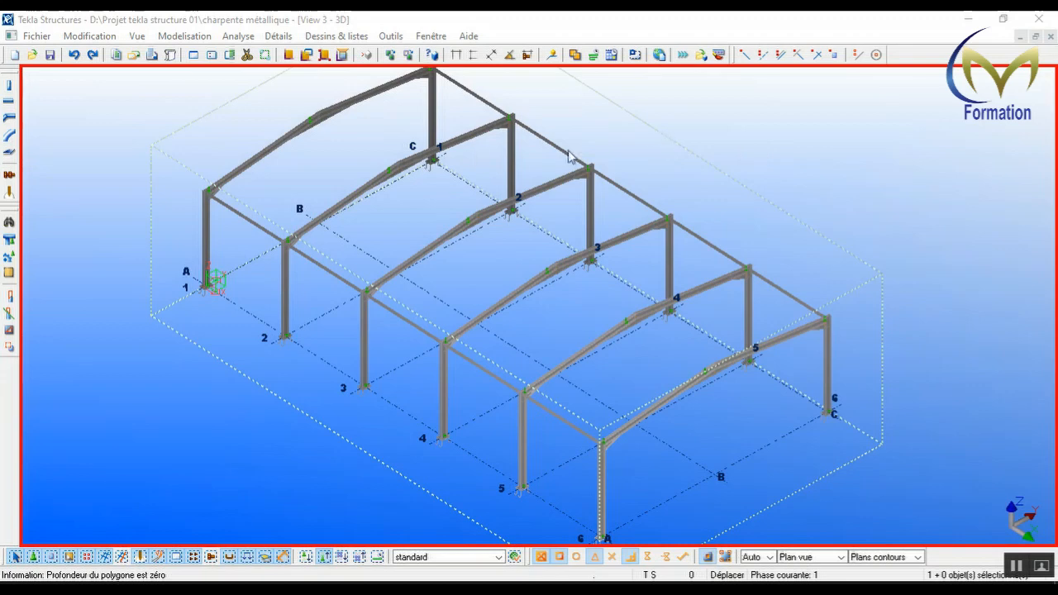
- Examine the whole portal frame and the junction between the line A eave beam and the column at grid A-1
scroll(222, 219, "up", 10)
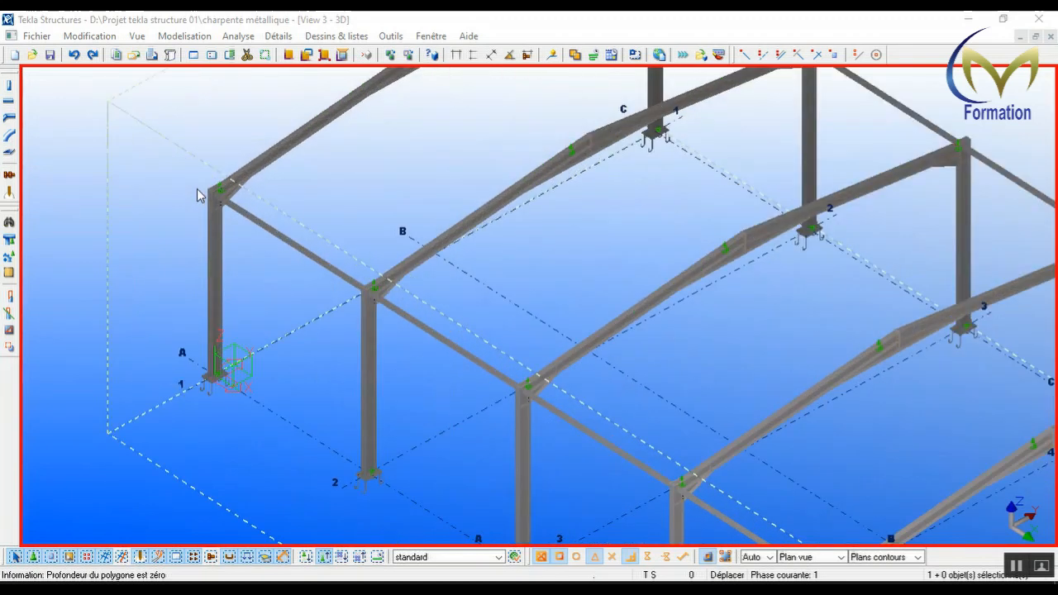
scroll(197, 188, "up", 1)
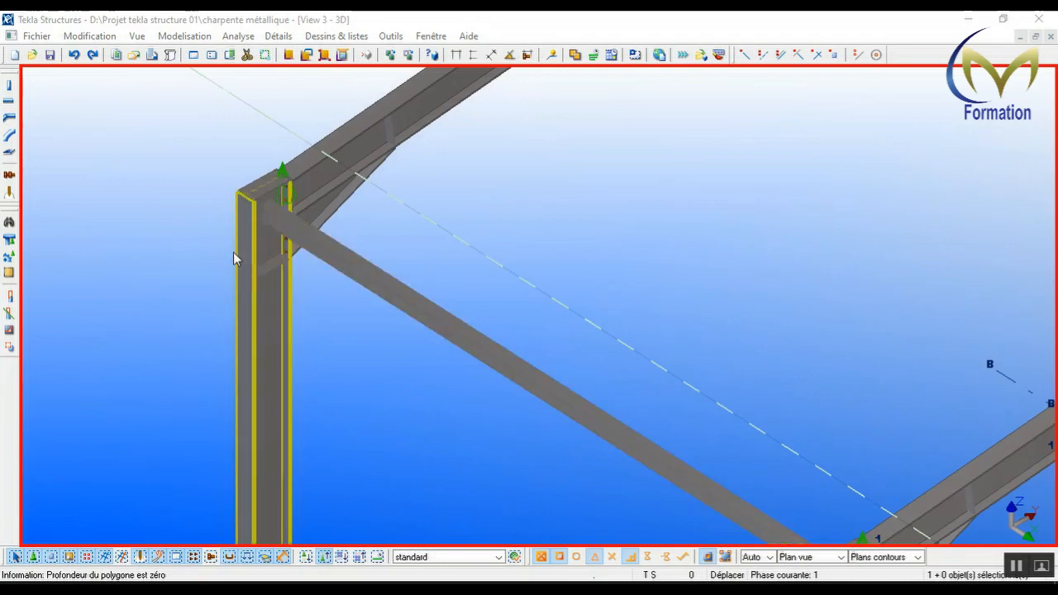
scroll(237, 252, "down", 3)
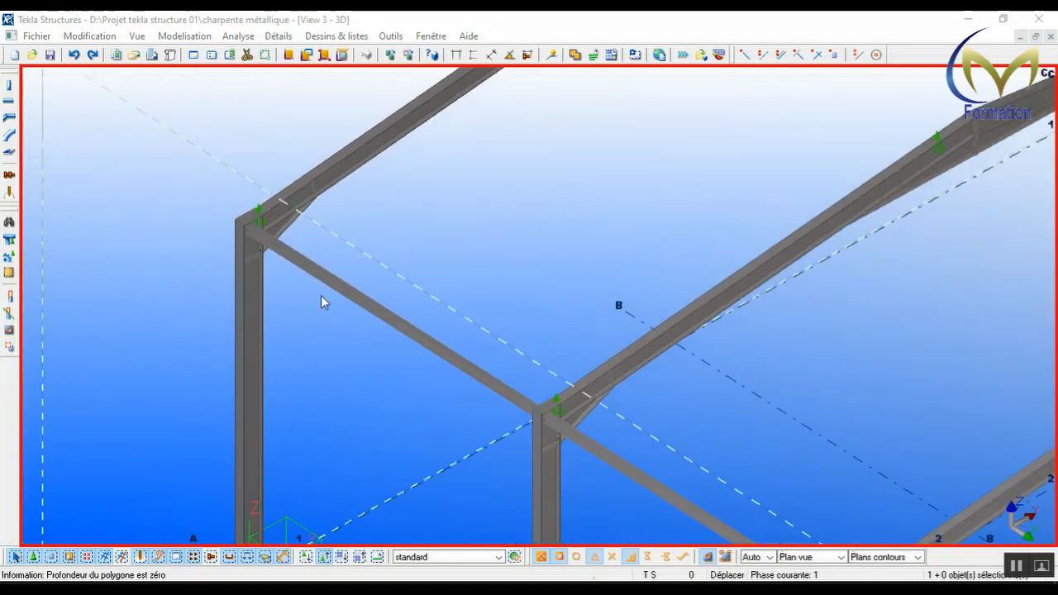
scroll(230, 277, "down", 5)
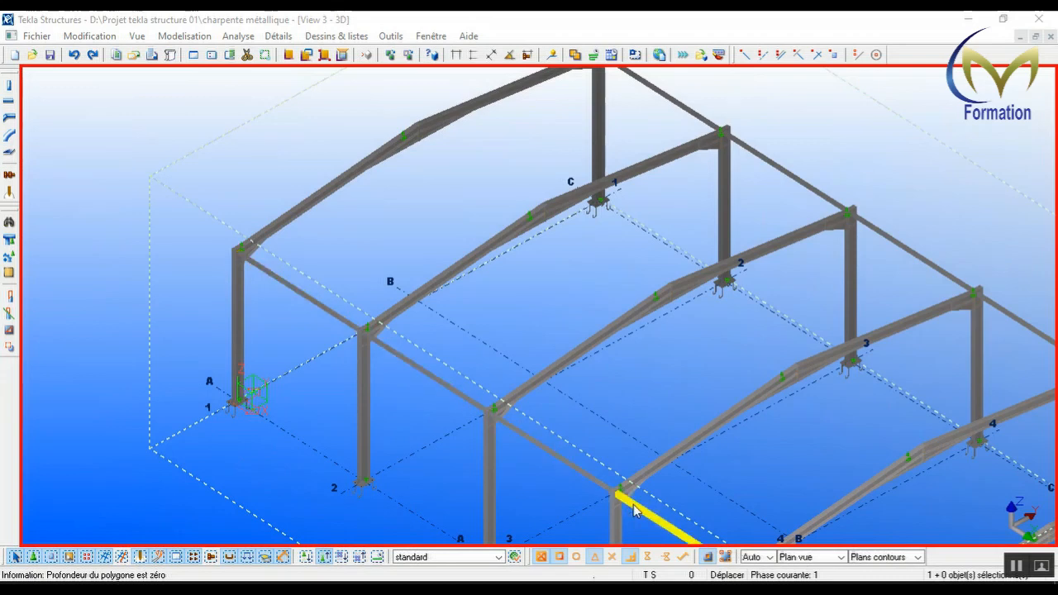
scroll(196, 260, "down", 2)
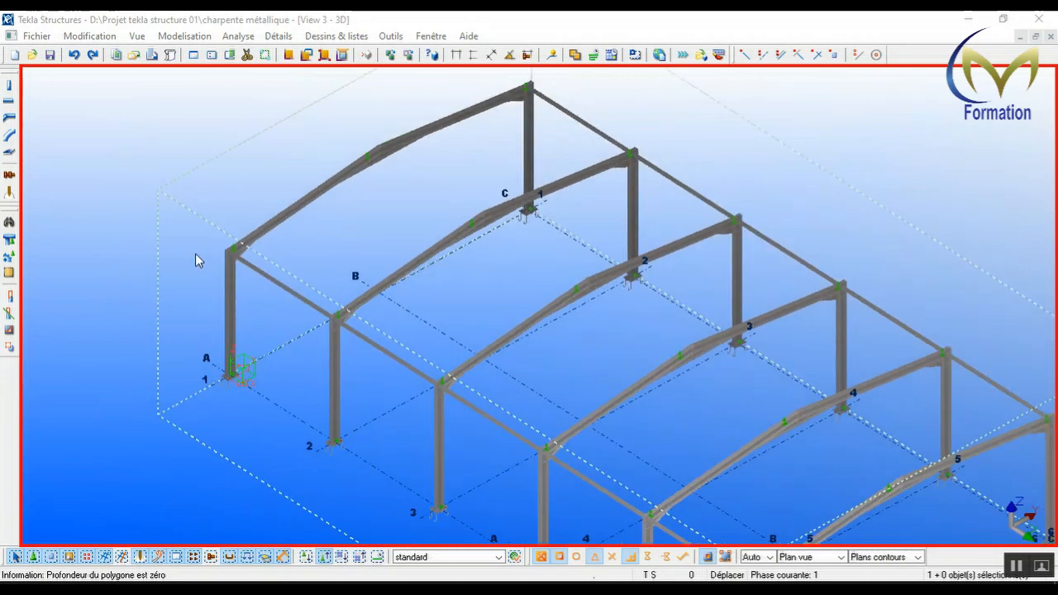
scroll(216, 244, "up", 8)
scroll(217, 240, "up", 1)
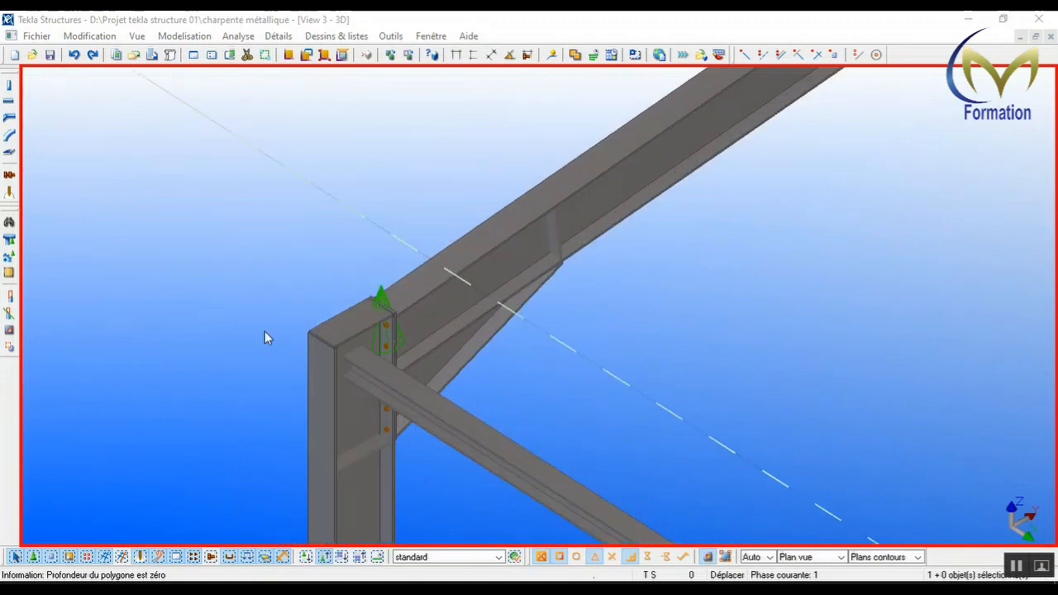
scroll(363, 401, "up", 3)
scroll(343, 360, "up", 2)
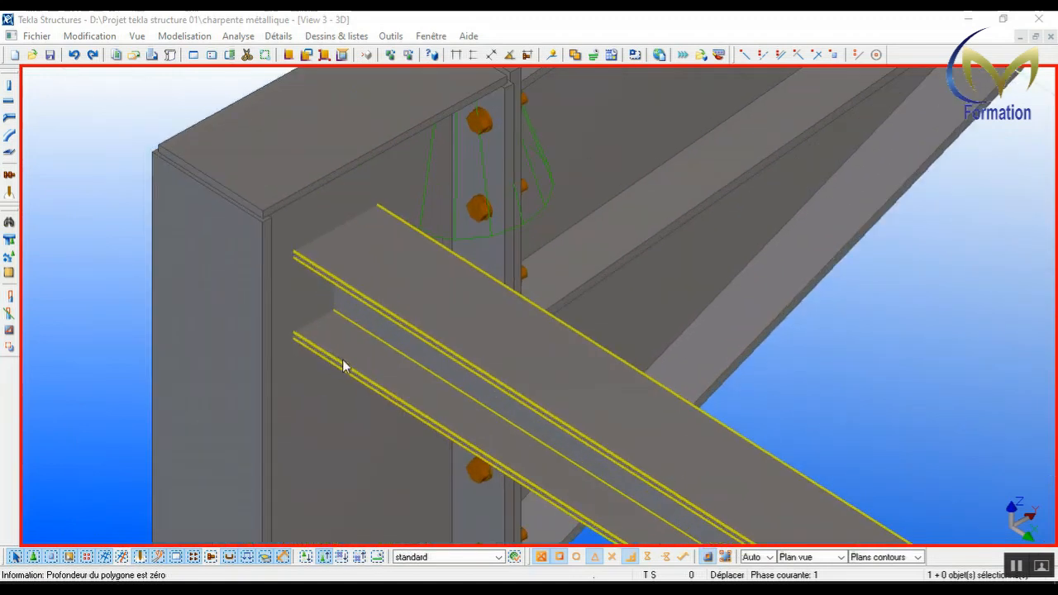
scroll(255, 314, "down", 2)
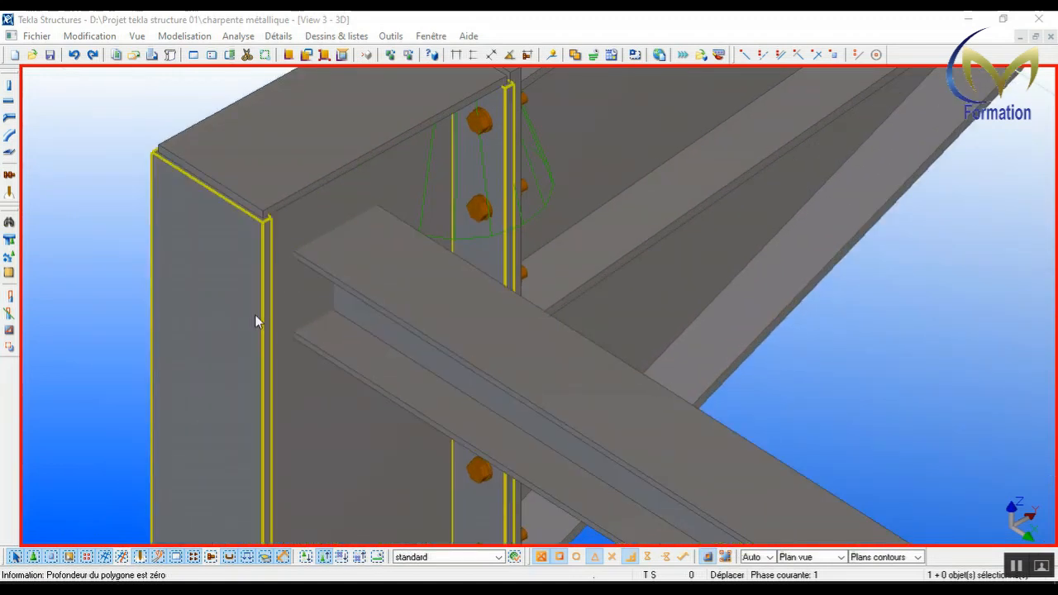
scroll(180, 298, "down", 2)
scroll(181, 305, "down", 6)
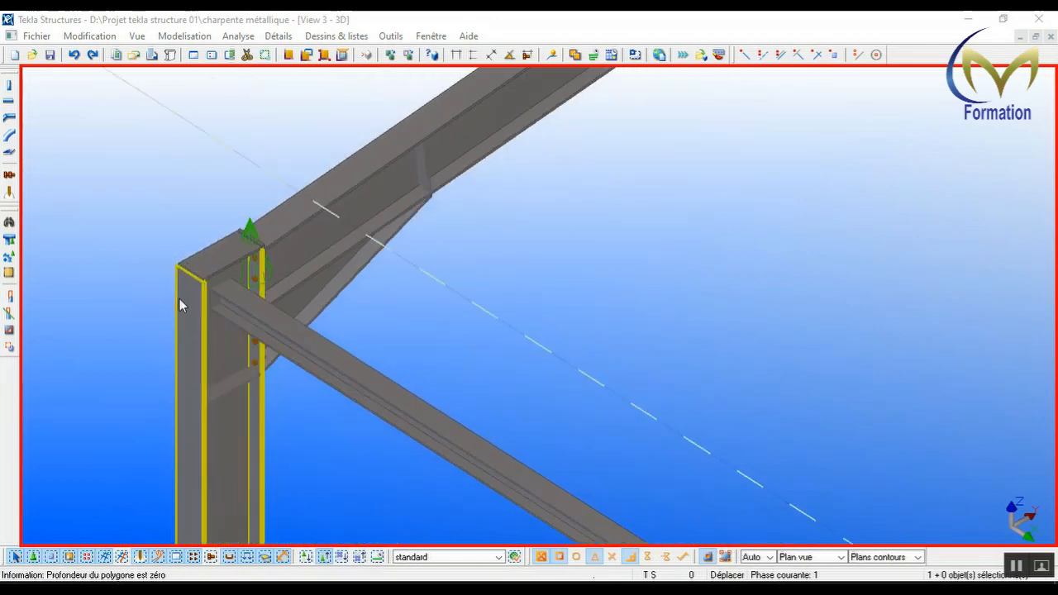
scroll(181, 304, "down", 4)
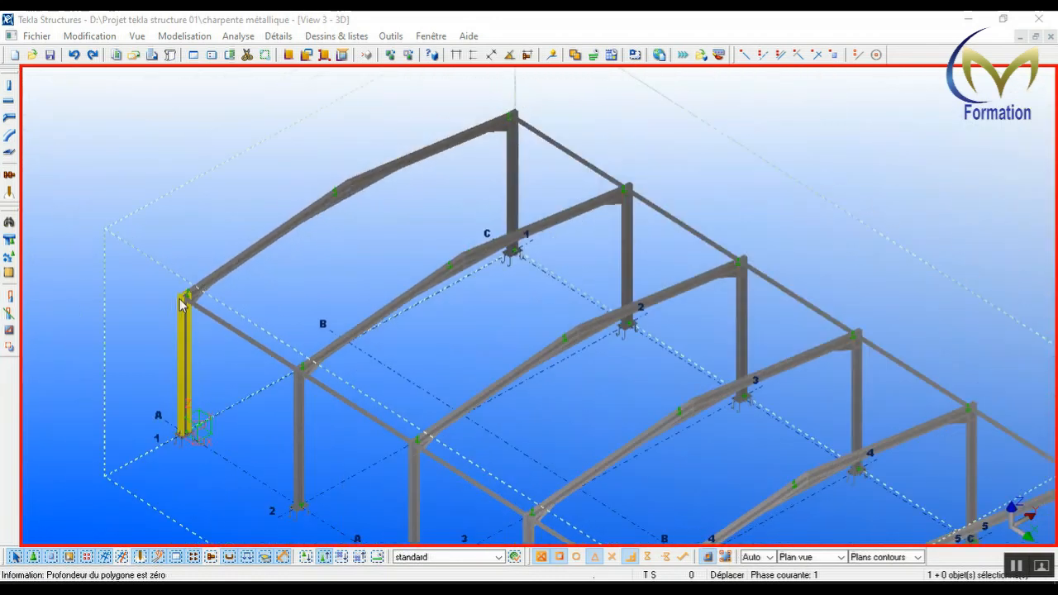
scroll(541, 185, "down", 2)
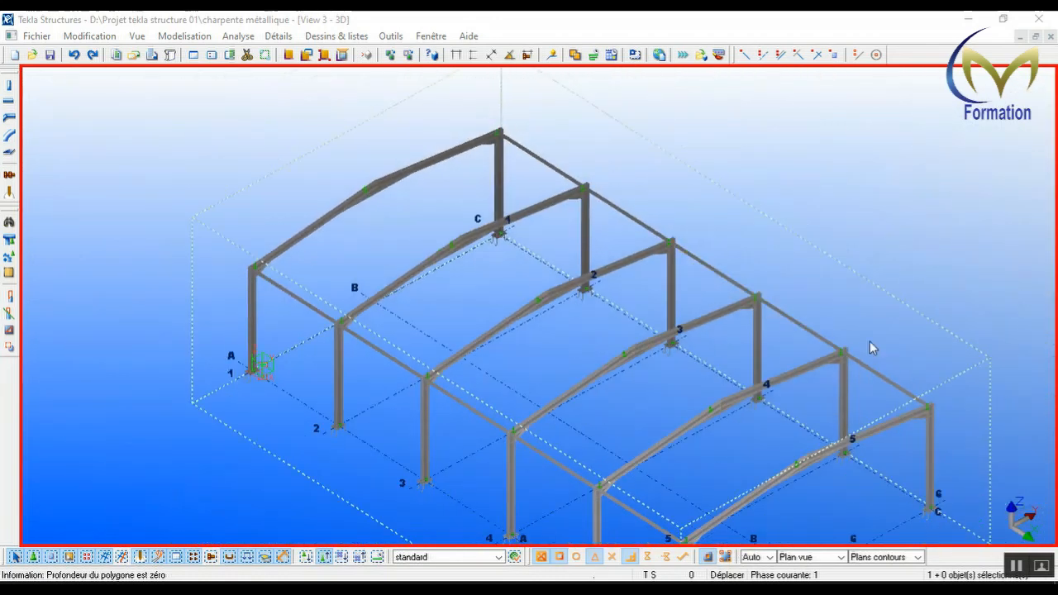
scroll(871, 349, "up", 1)
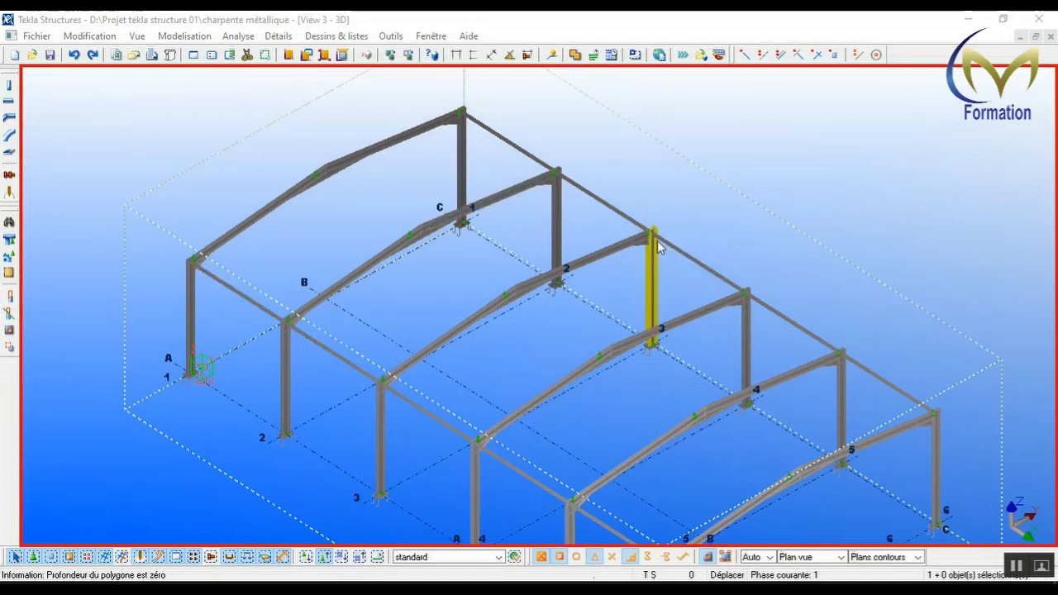
scroll(484, 243, "down", 1)
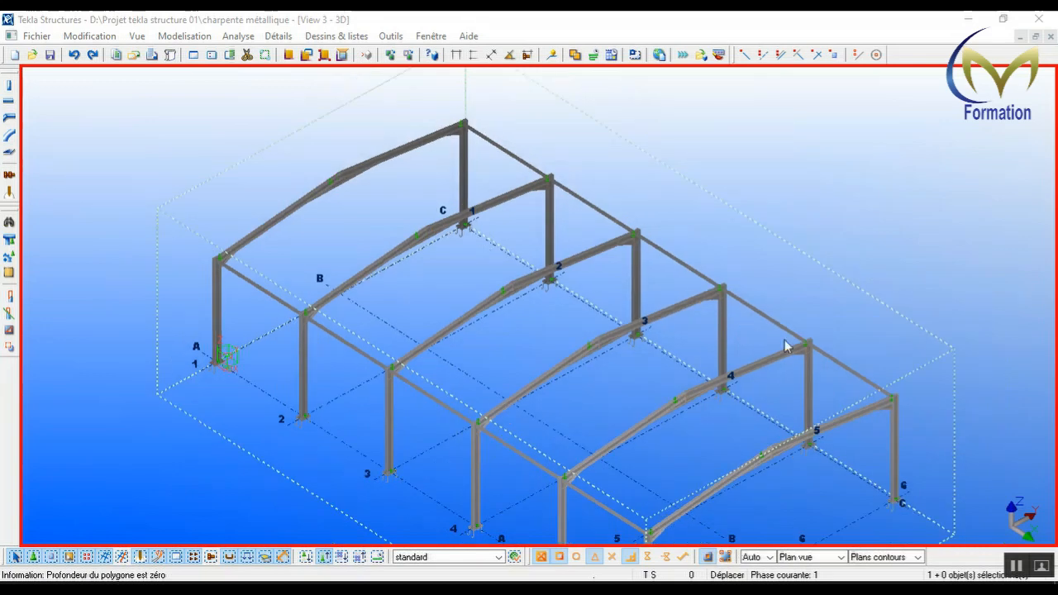
- Delete the five eave beams that link the column tops along grid line C
scroll(909, 401, "up", 2)
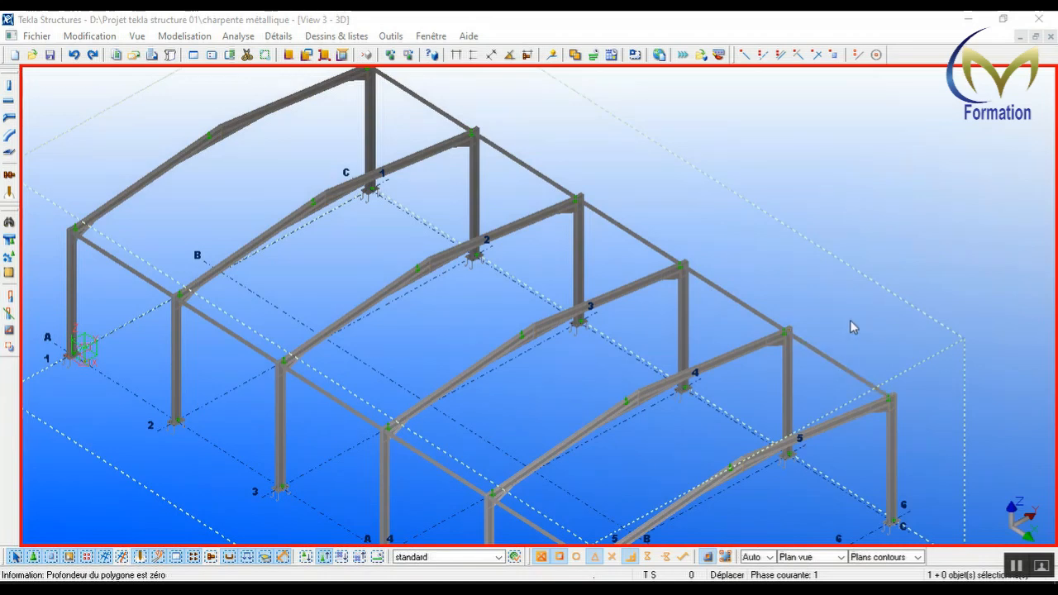
left_click(833, 359, "ctrl")
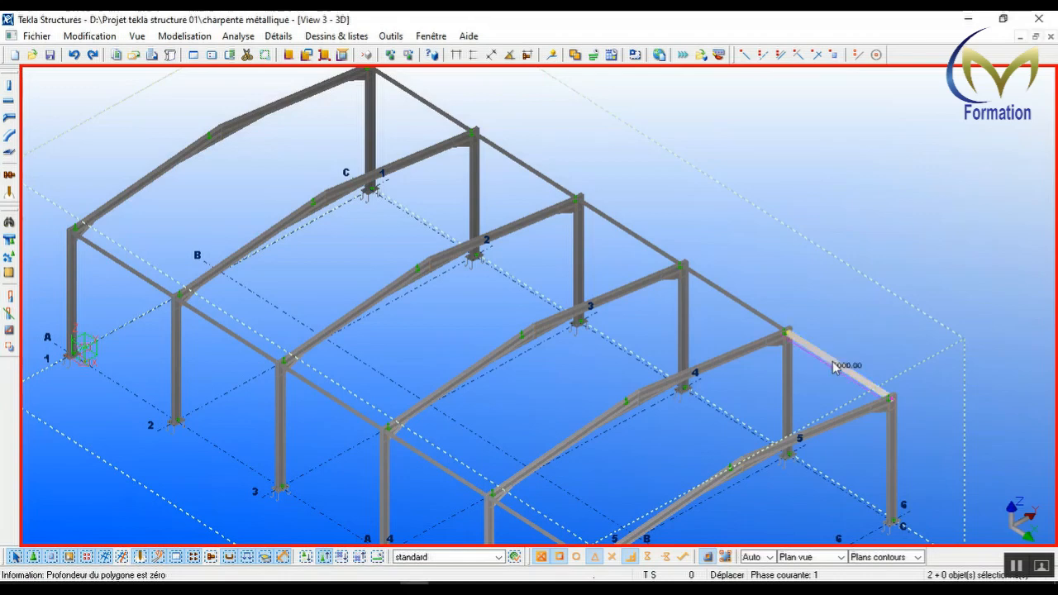
left_click(746, 318, "ctrl")
left_click(645, 244, "ctrl")
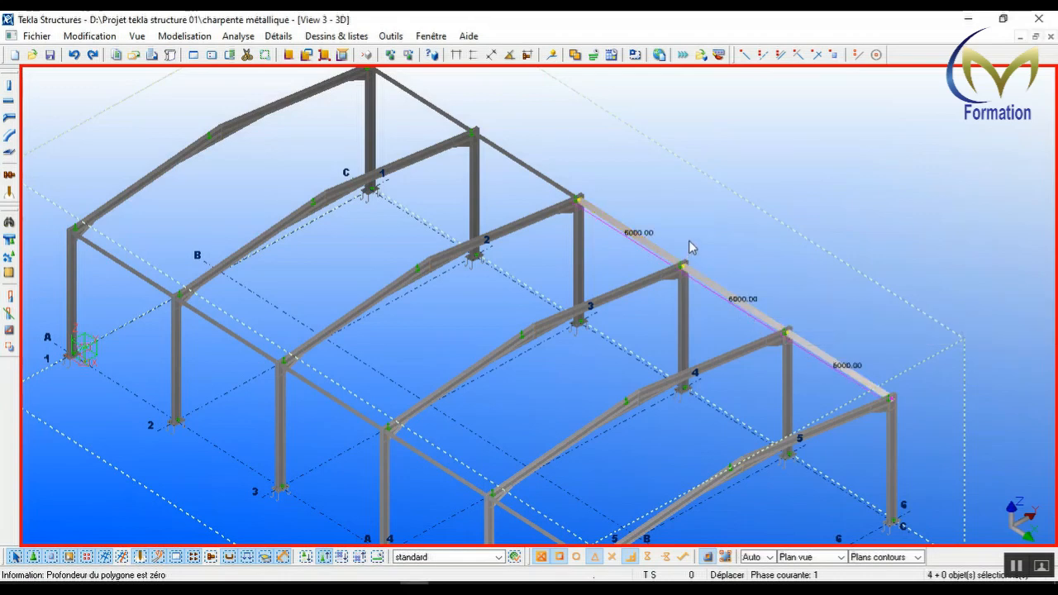
left_click(547, 181, "ctrl")
left_click(446, 120, "ctrl")
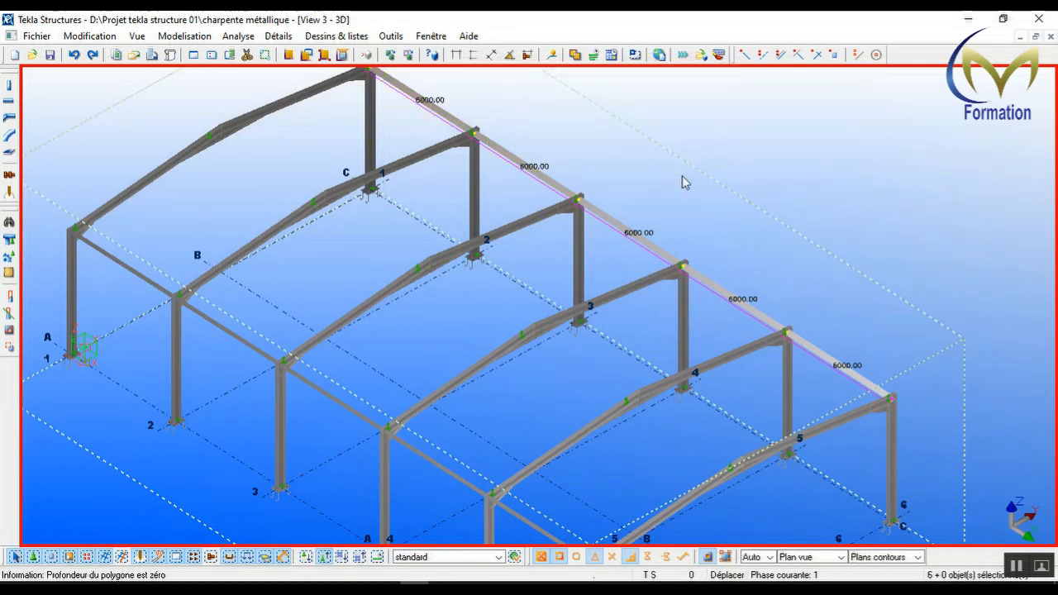
key("Delete")
- Check the frame without the line C beams and redraw the 3D view at the column on grid A-1
scroll(672, 231, "up", 5)
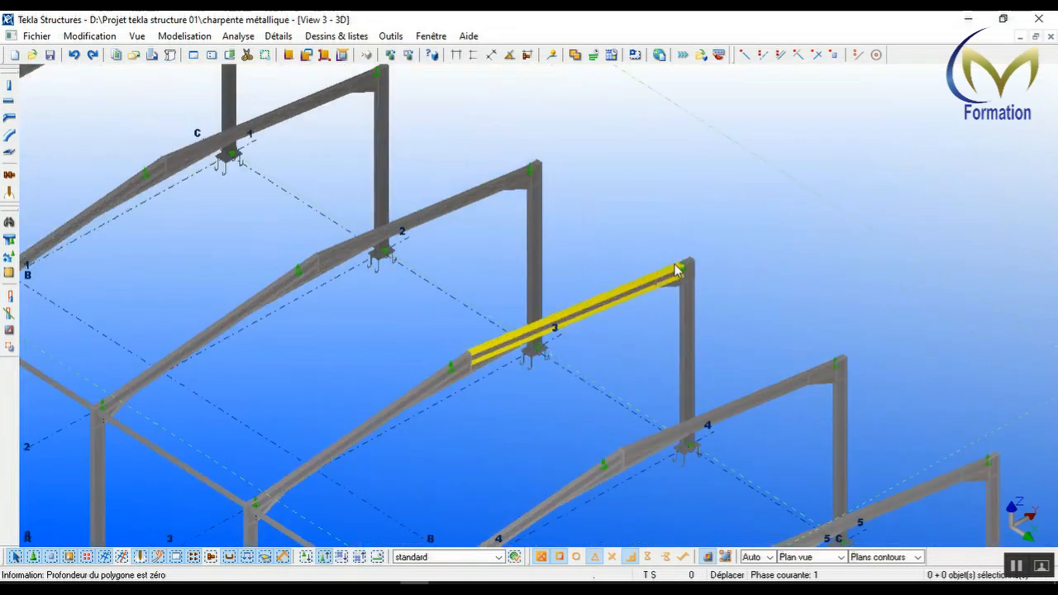
scroll(674, 270, "down", 8)
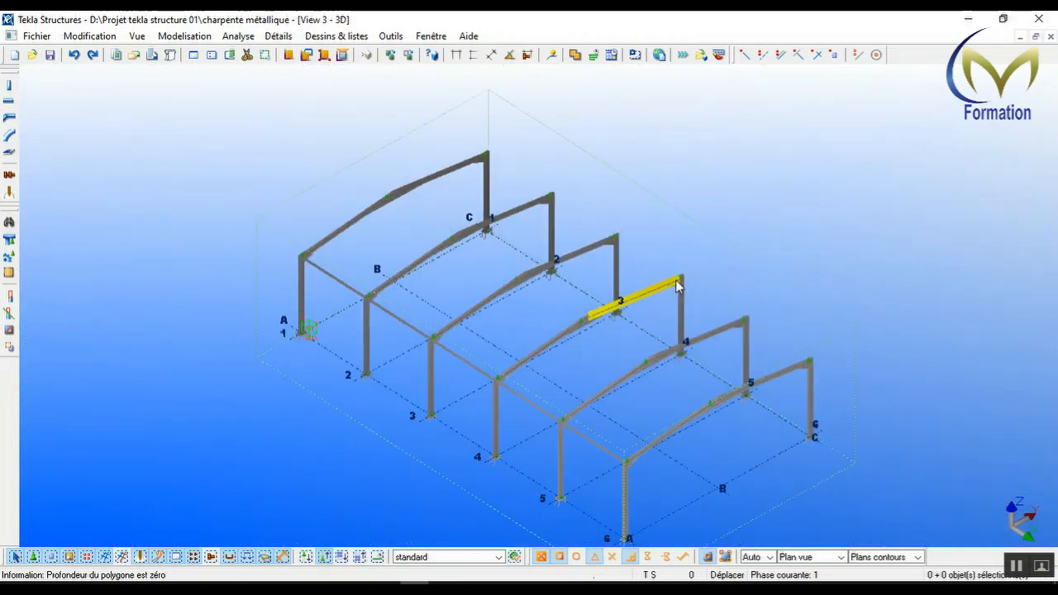
scroll(320, 278, "up", 6)
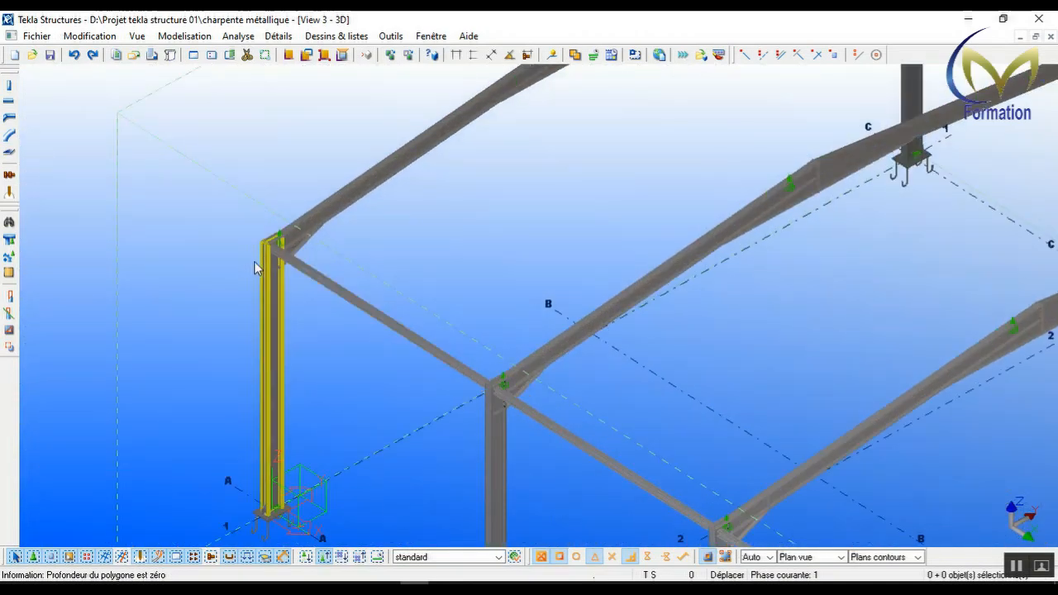
right_click(391, 224)
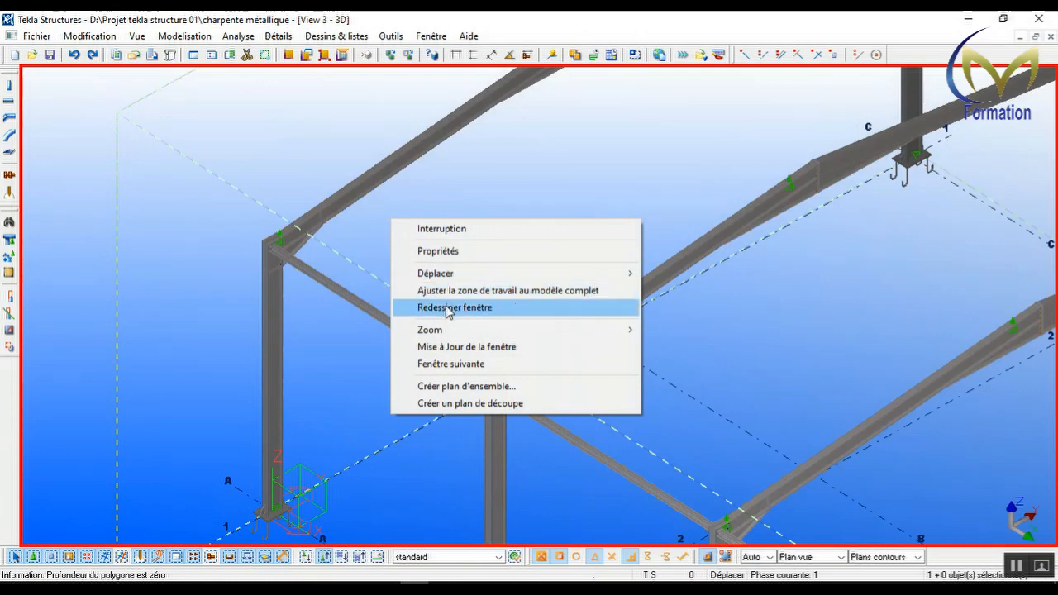
left_click(438, 308)
- Set the view's rotation centre at the eave beam's end on column A-1 and orbit for a close side view of the joint
scroll(252, 266, "up", 7)
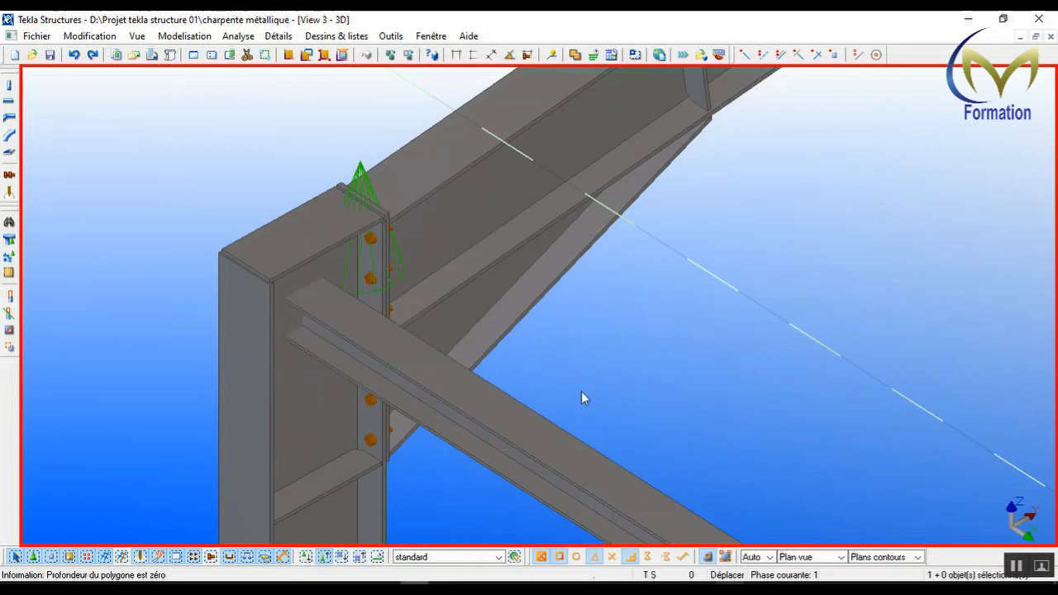
left_click(721, 588)
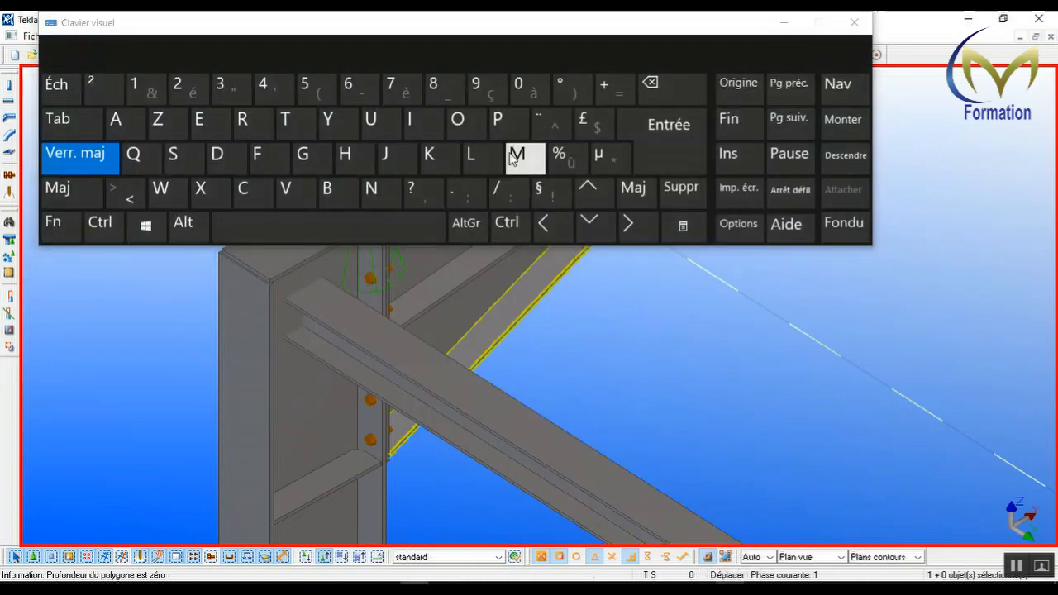
left_click(100, 223)
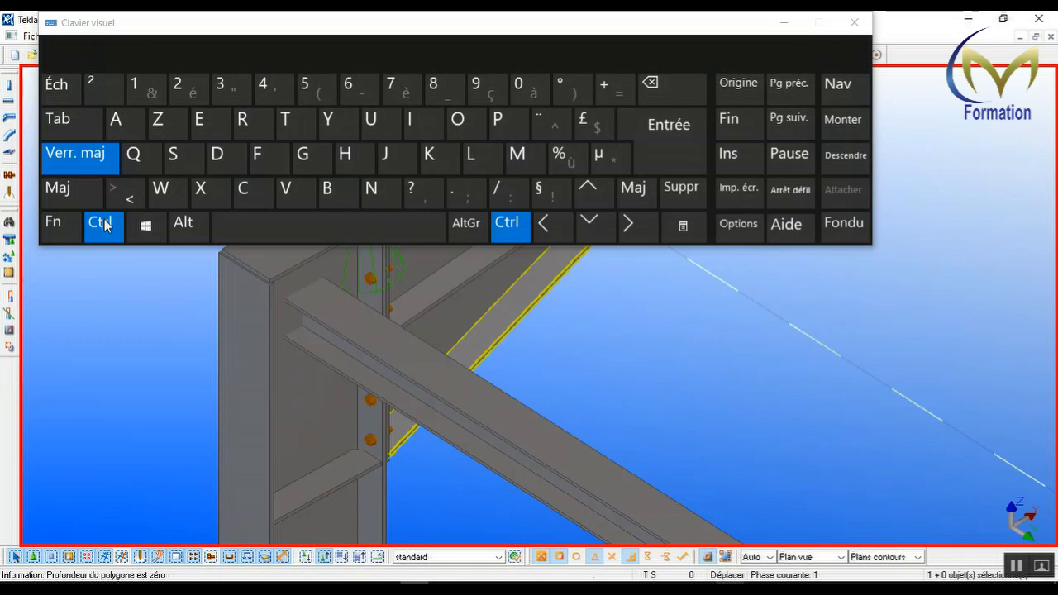
left_click(243, 119)
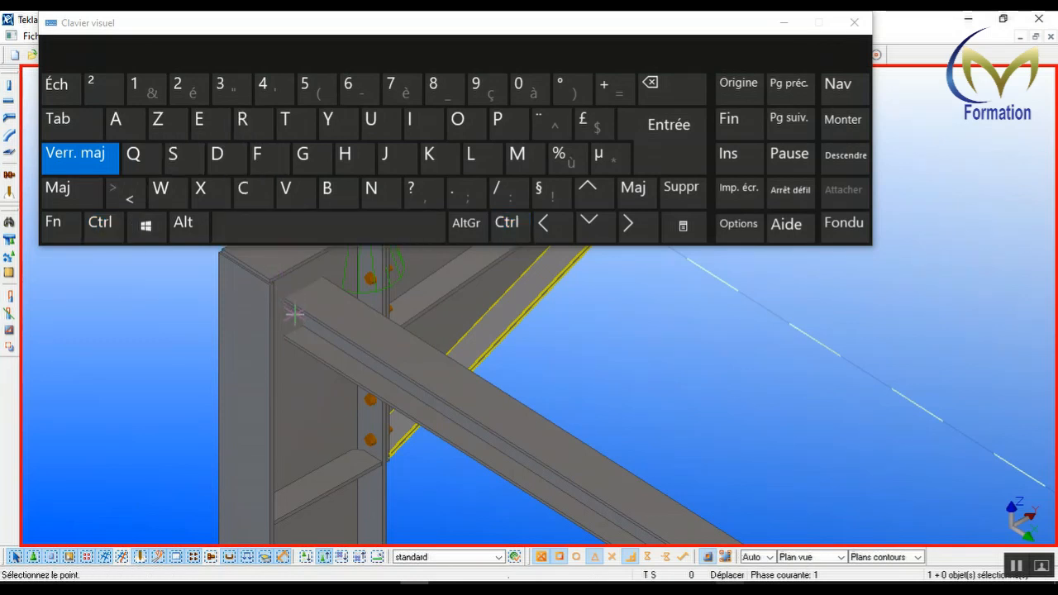
left_click(100, 223)
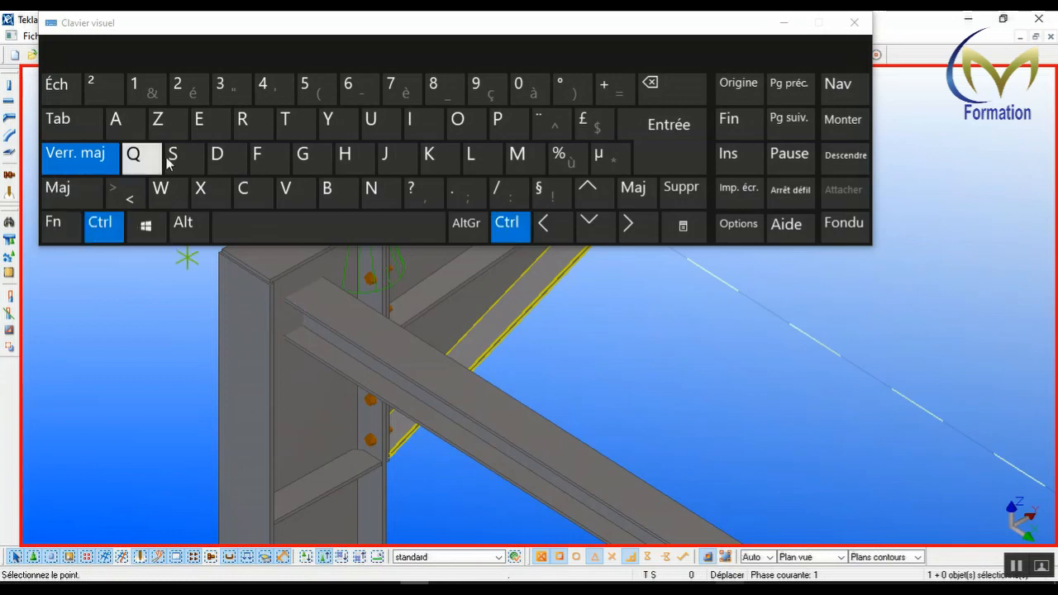
left_click(241, 122)
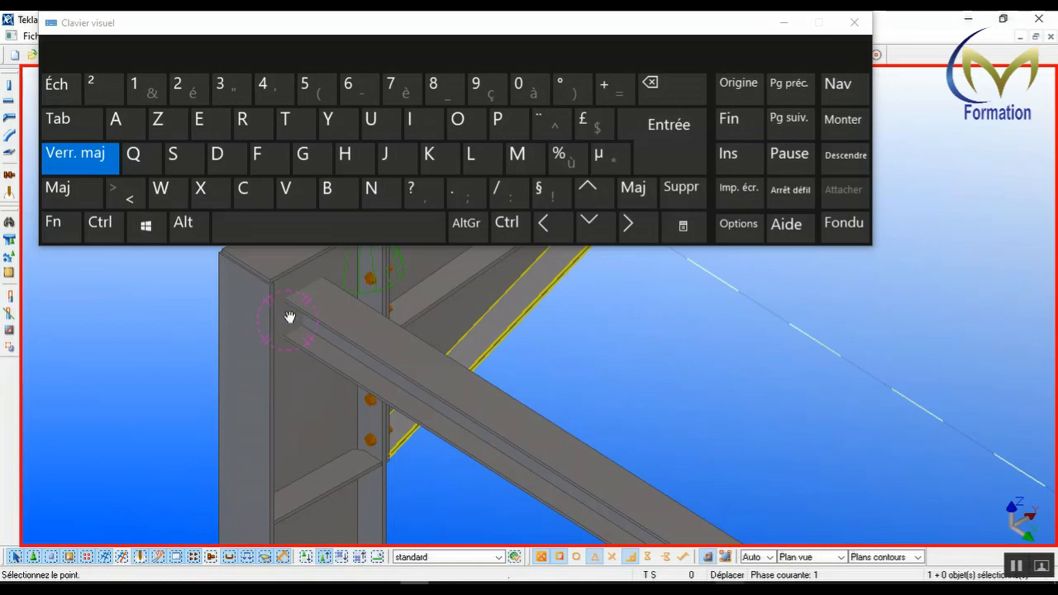
middle_click_drag(289, 318, 244, 263, "ctrl")
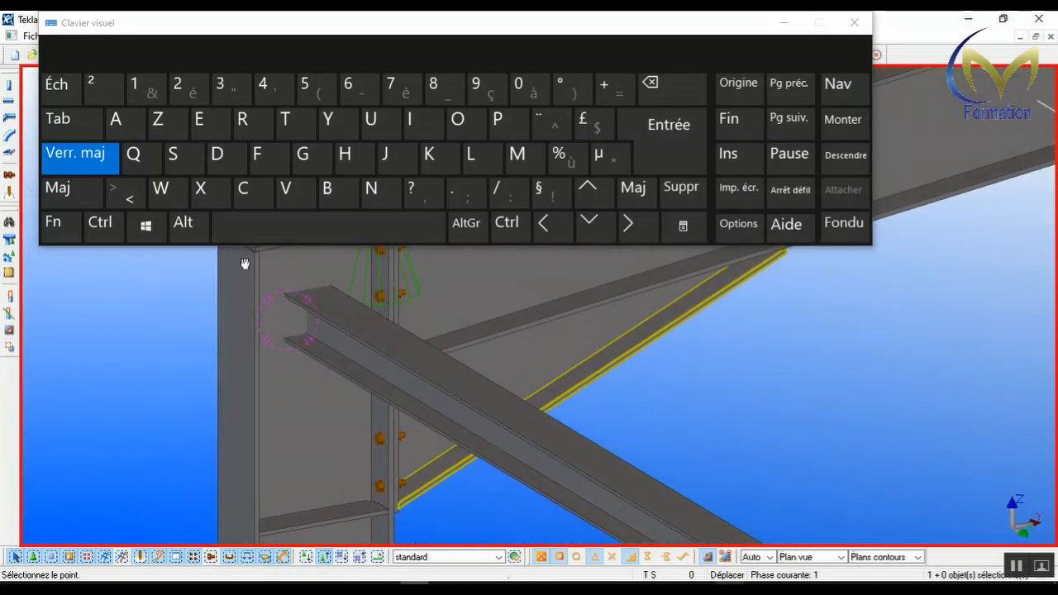
left_click(782, 24)
scroll(300, 315, "up", 4)
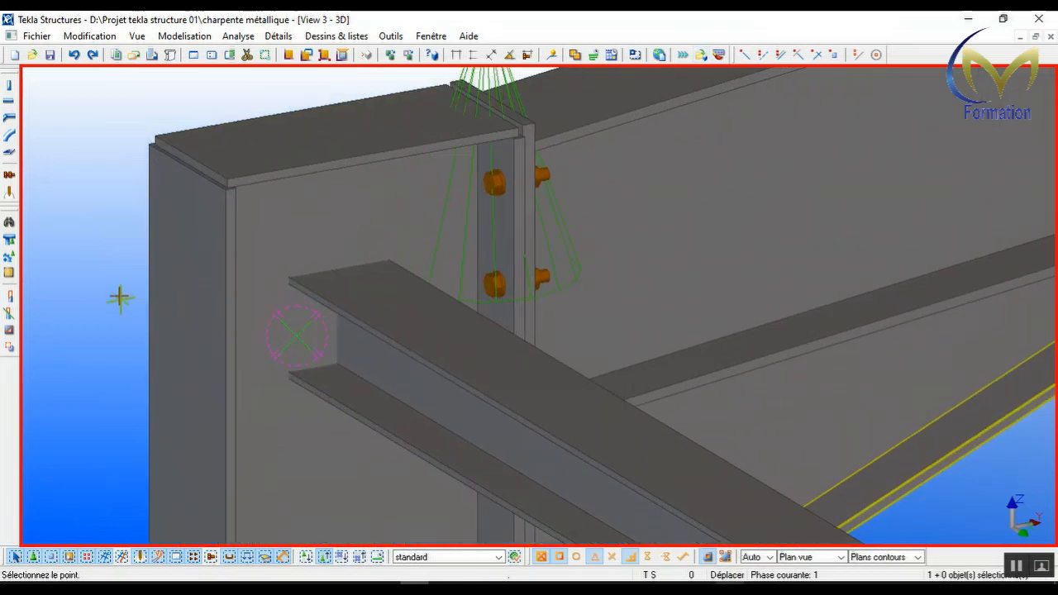
- Interrupt the point-picking command and redraw the view to clear the rotation centre marker
right_click(117, 284)
left_click(153, 292)
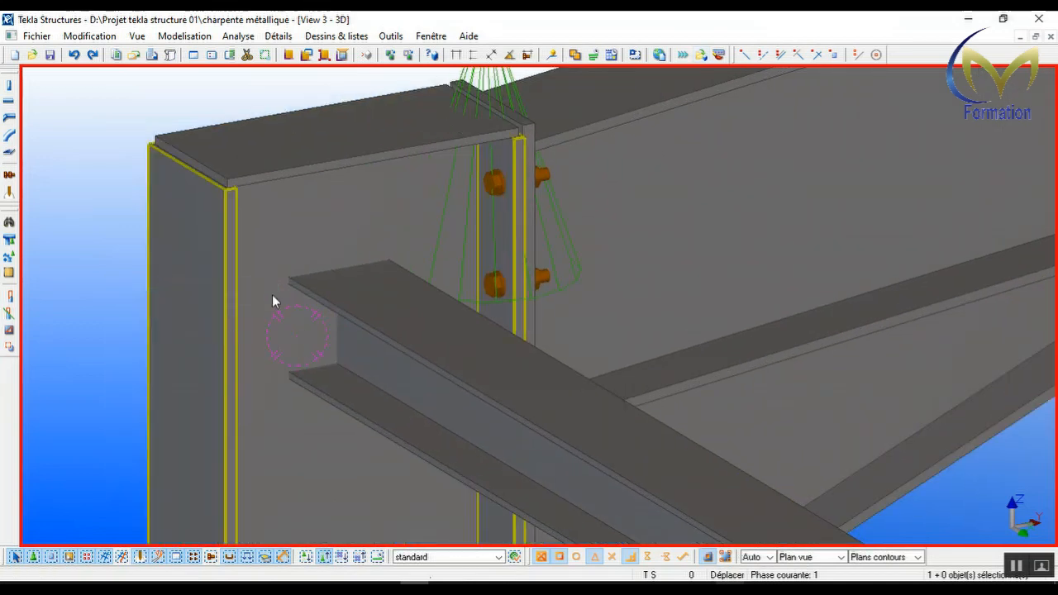
right_click(113, 252)
left_click(177, 340)
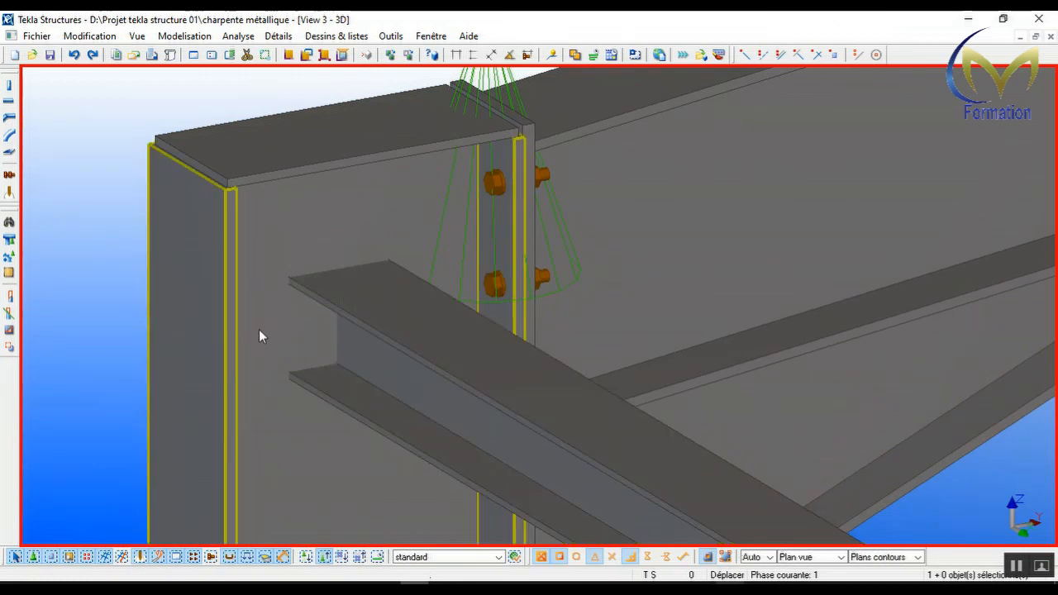
- Search the component catalogue for 144 and start the Platine d'about (144) connection
left_click(9, 225)
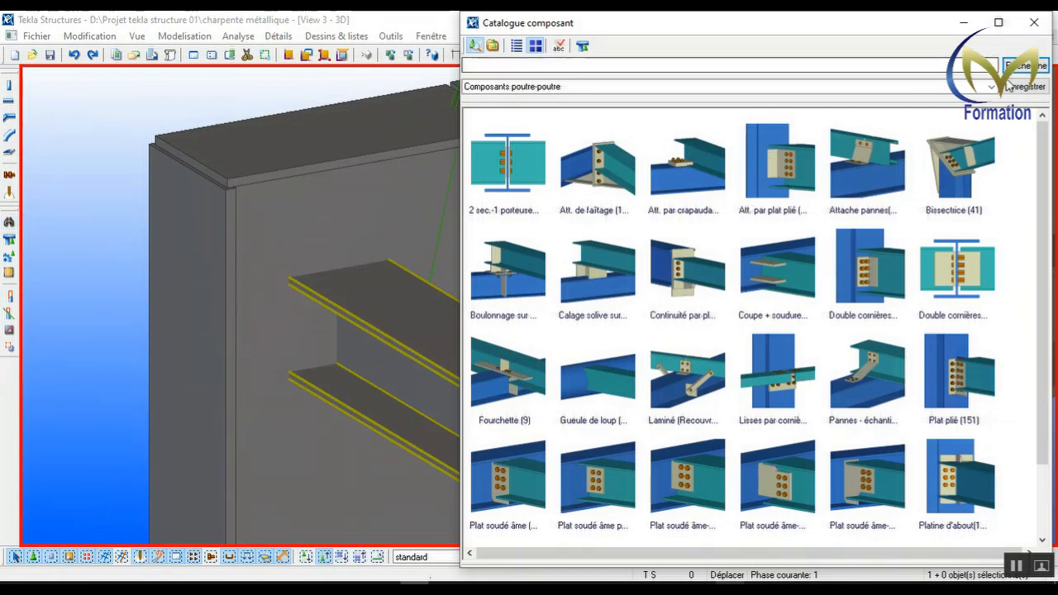
left_click(892, 86)
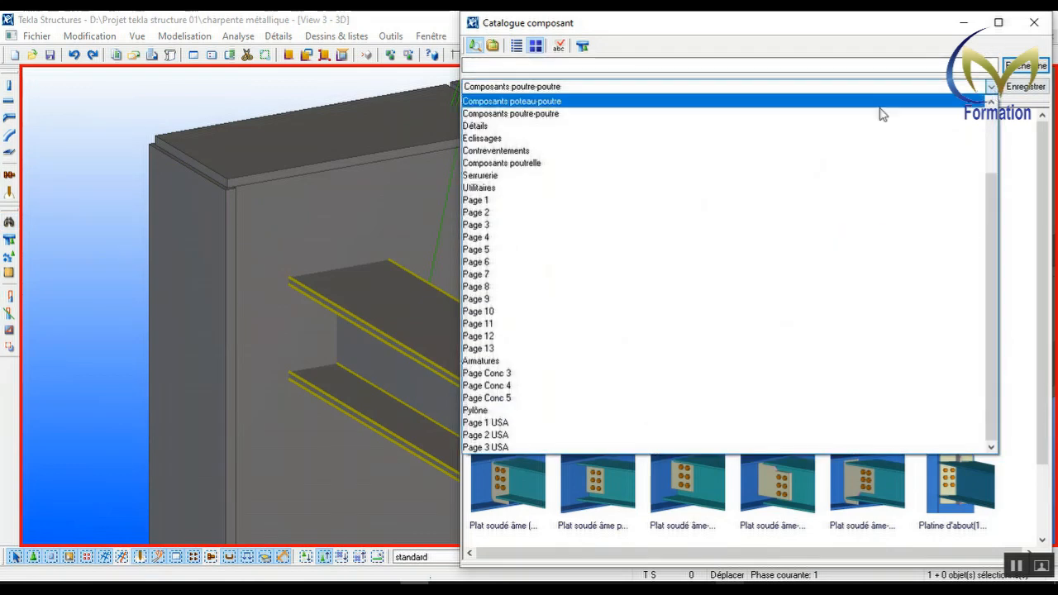
left_click(587, 200)
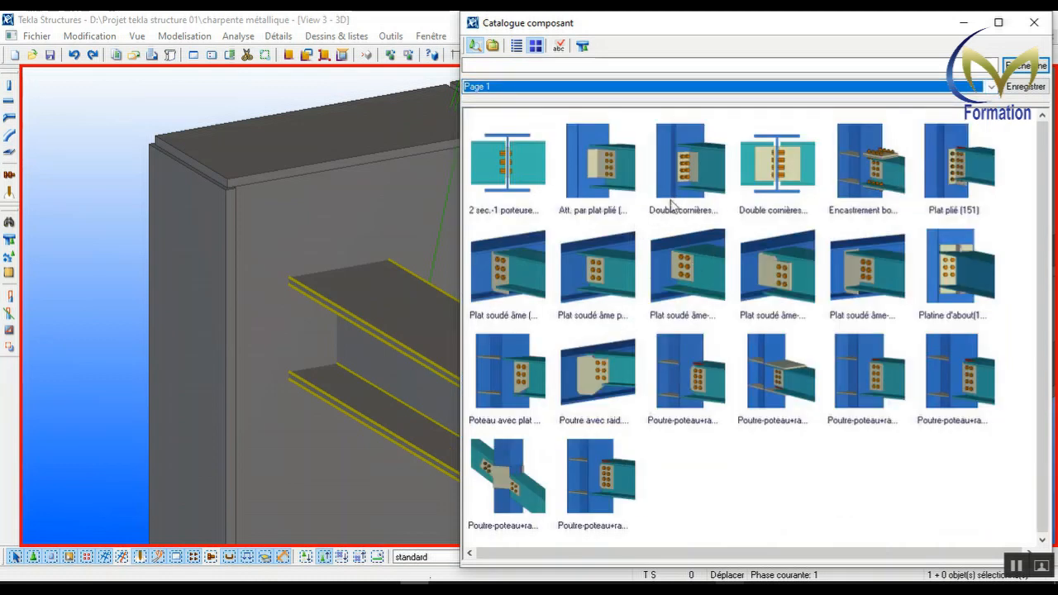
left_click(546, 66)
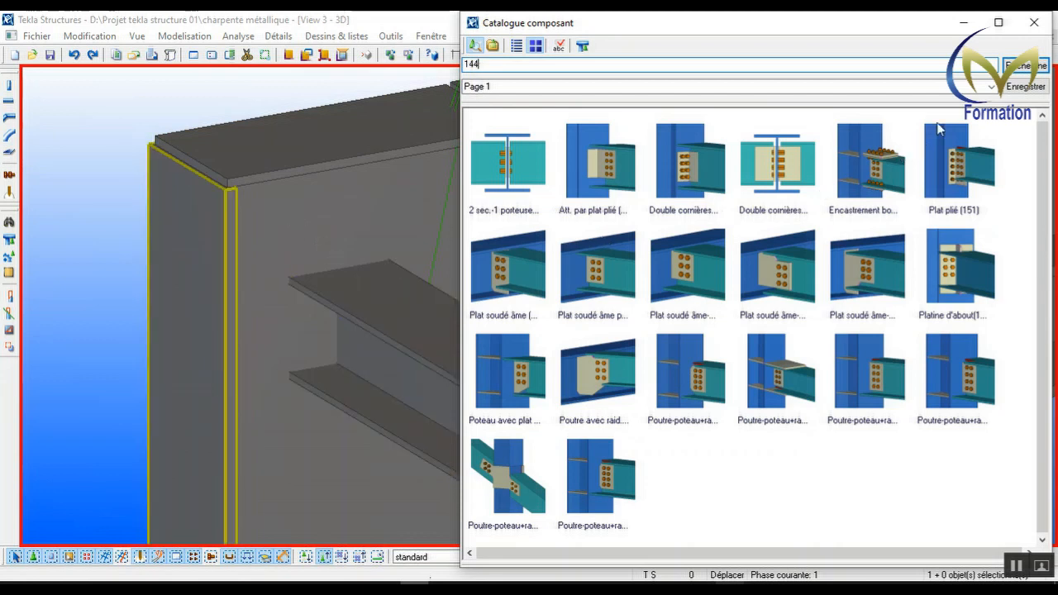
left_click(1023, 64)
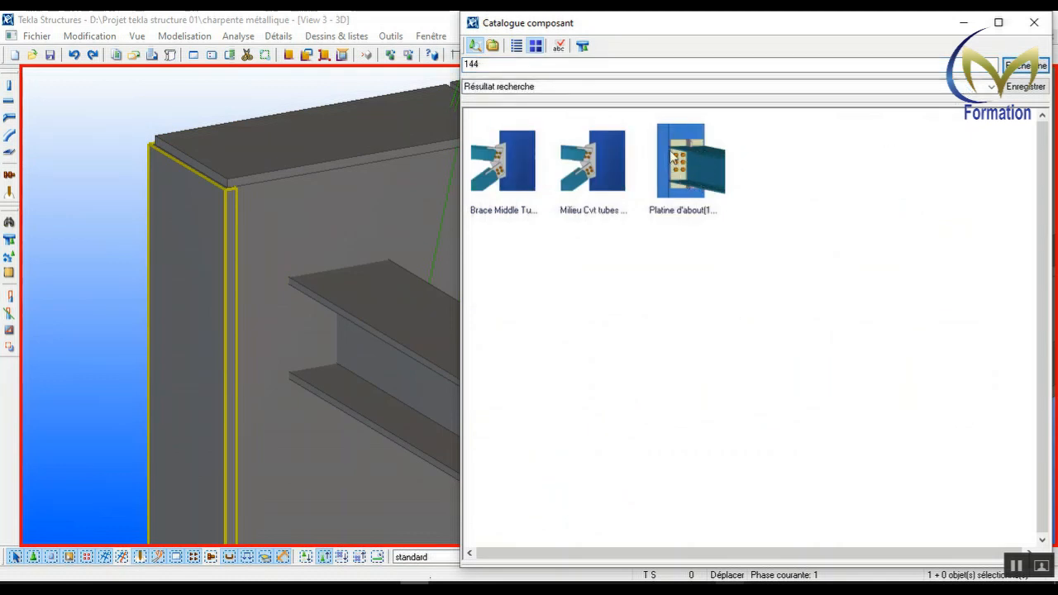
double_click(693, 171)
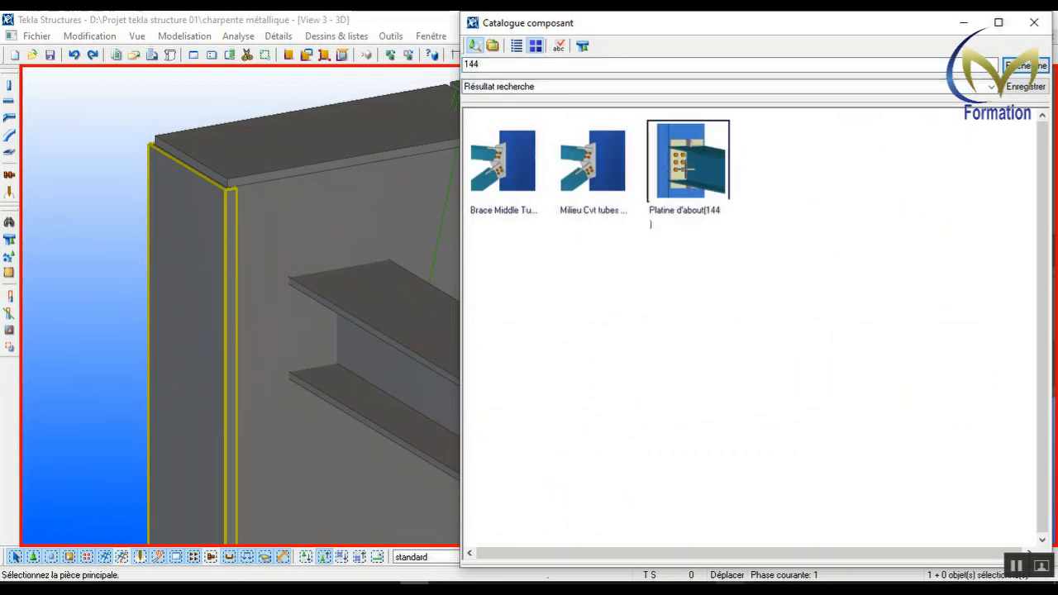
- Create the end plate connection with the column as main part and the eave beam as secondary part, and end the command
left_click(963, 24)
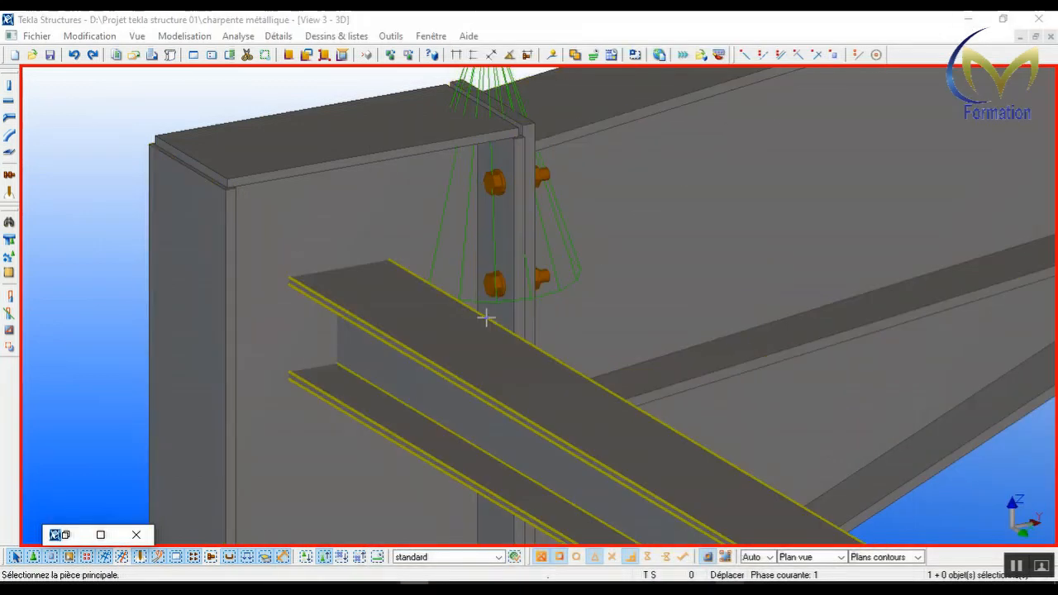
left_click(297, 328)
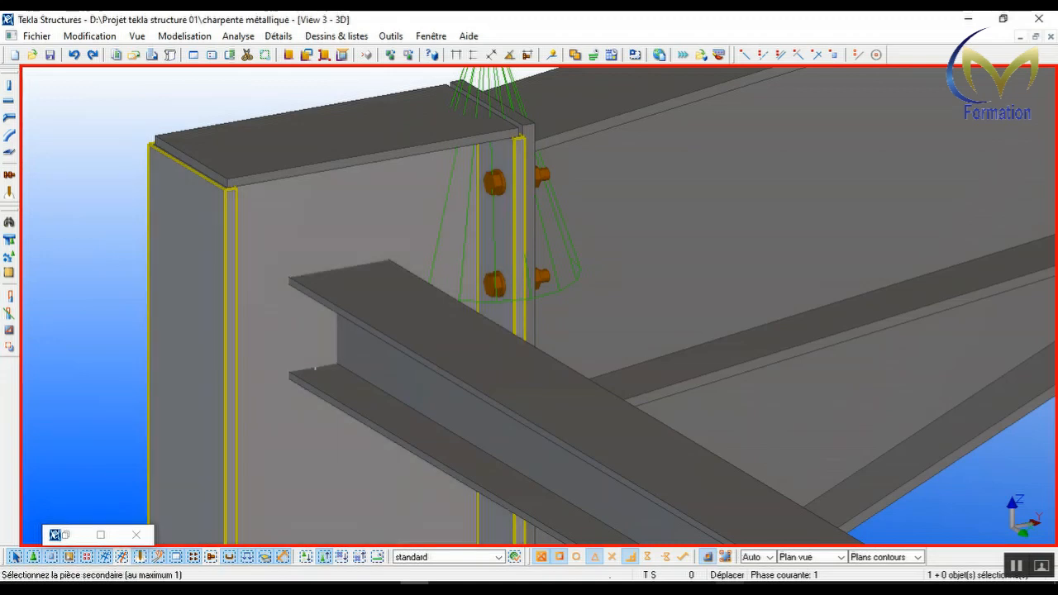
left_click(397, 370)
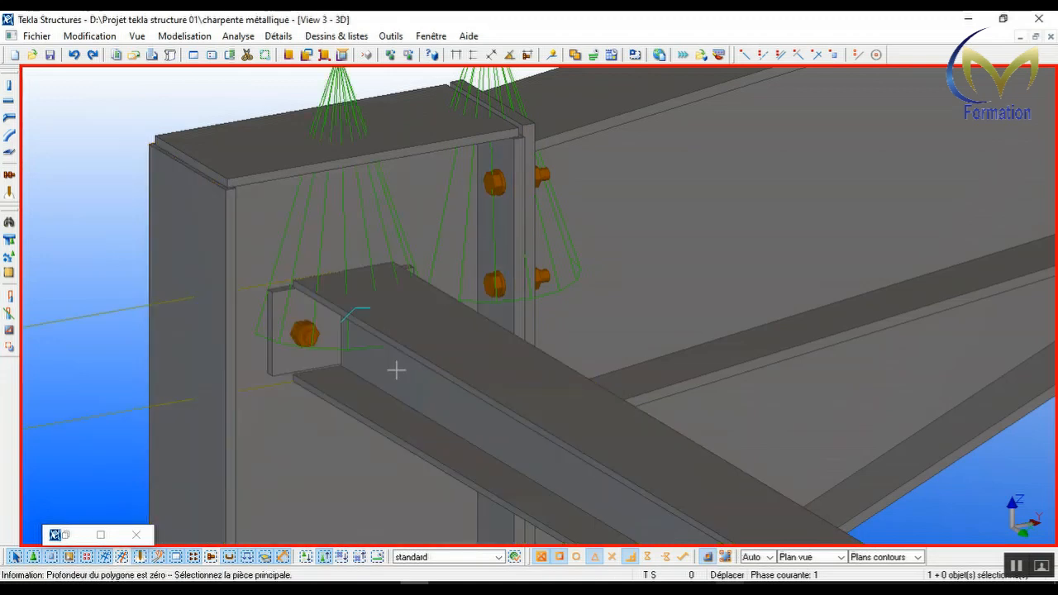
scroll(299, 304, "up", 4)
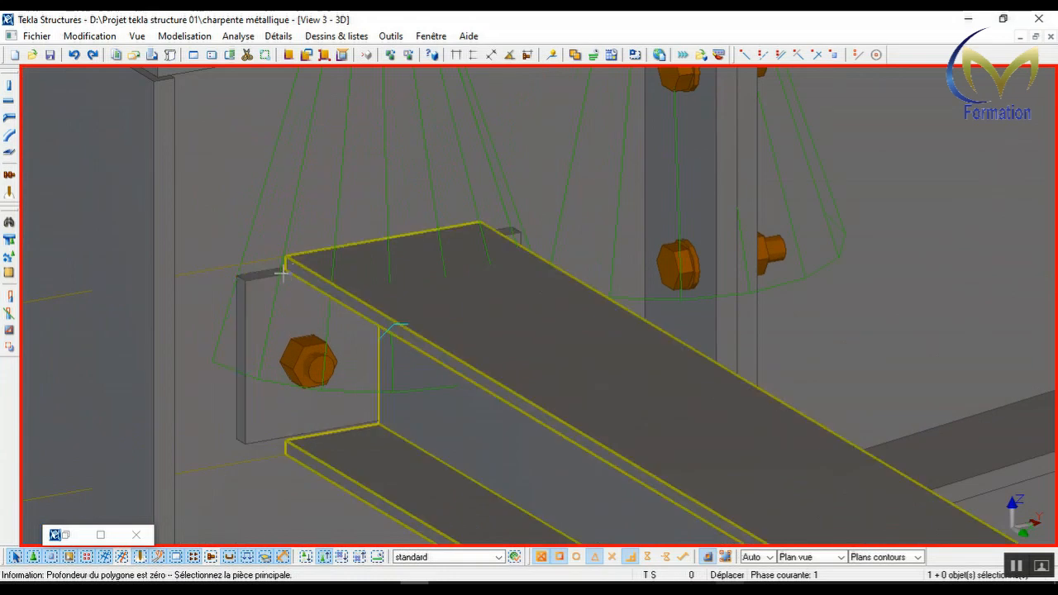
scroll(284, 281, "down", 2)
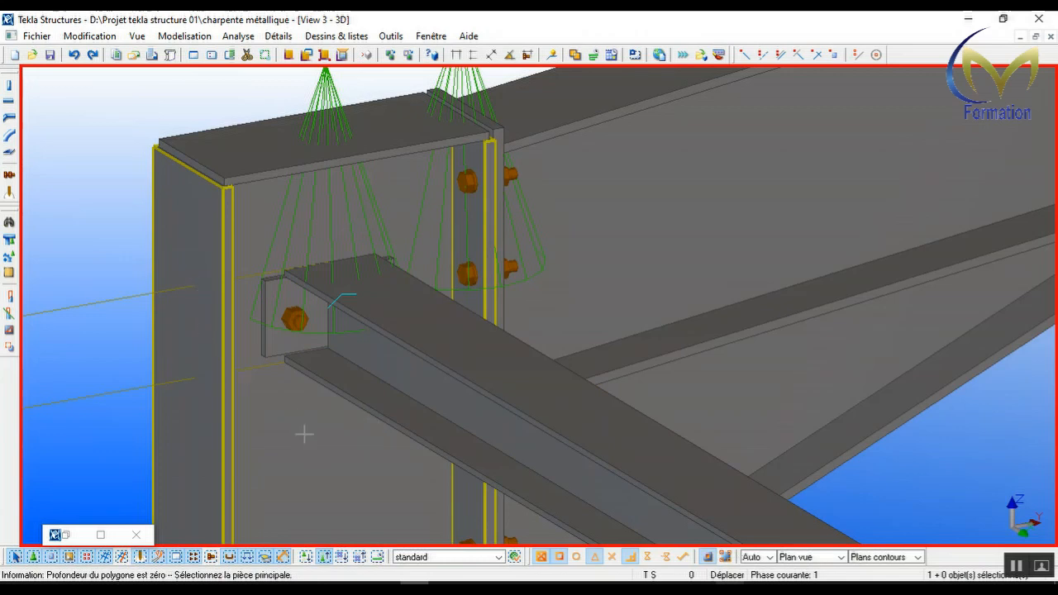
scroll(286, 287, "up", 2)
scroll(286, 306, "down", 2)
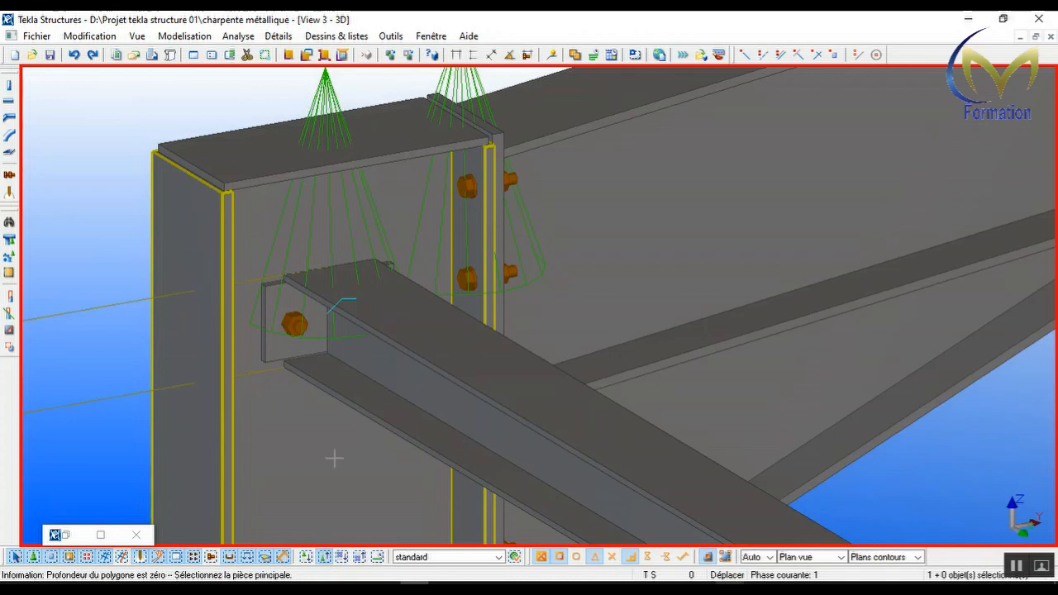
scroll(306, 278, "up", 2)
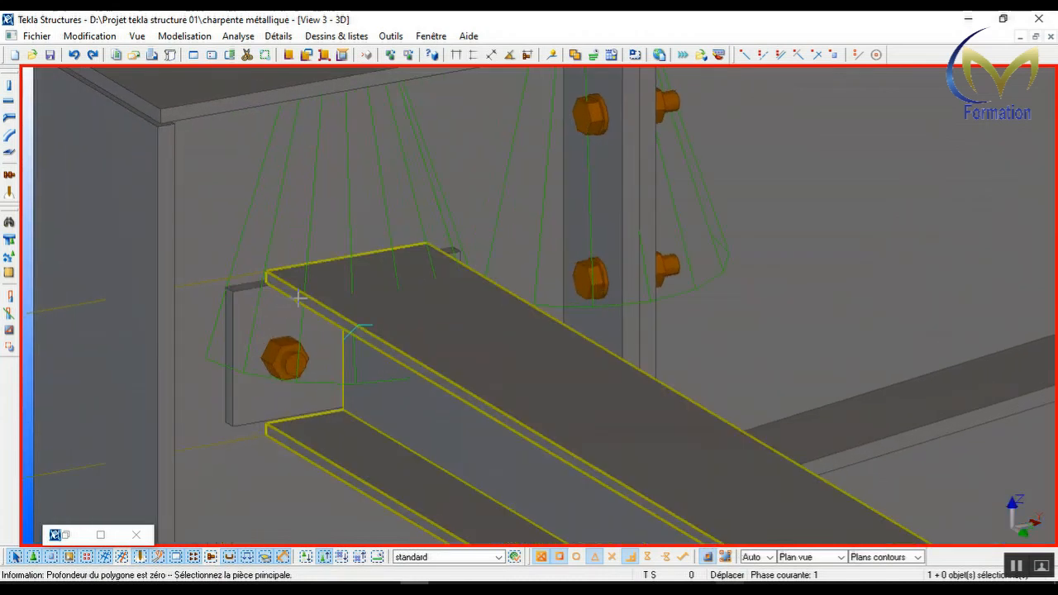
scroll(298, 291, "down", 1)
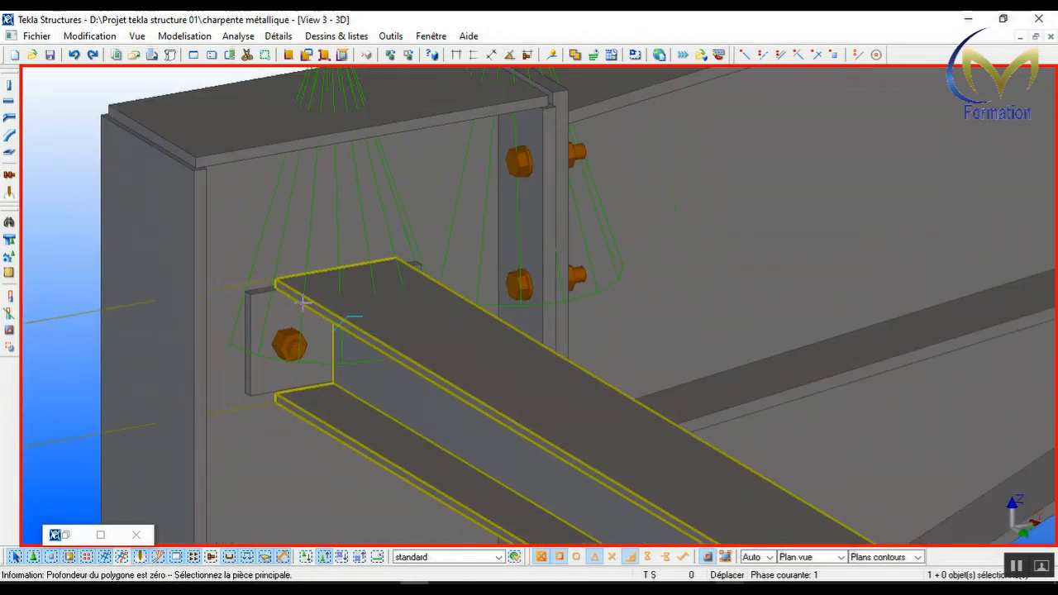
right_click(64, 276)
left_click(82, 283)
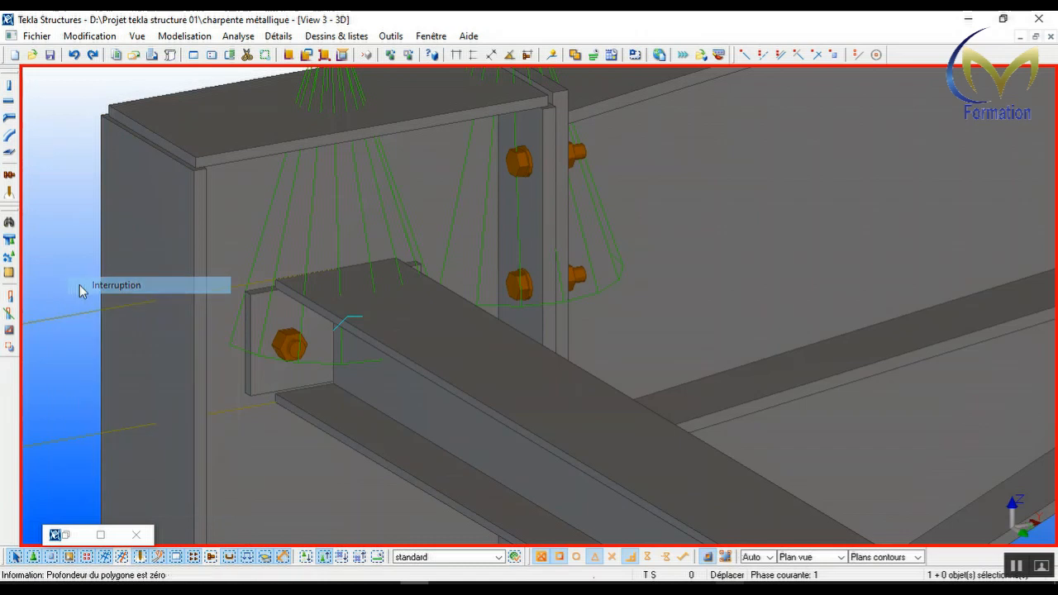
- Open the new connection's properties, set the end plate's upper and lower edge distances to -10, and update the connection
left_click(264, 332)
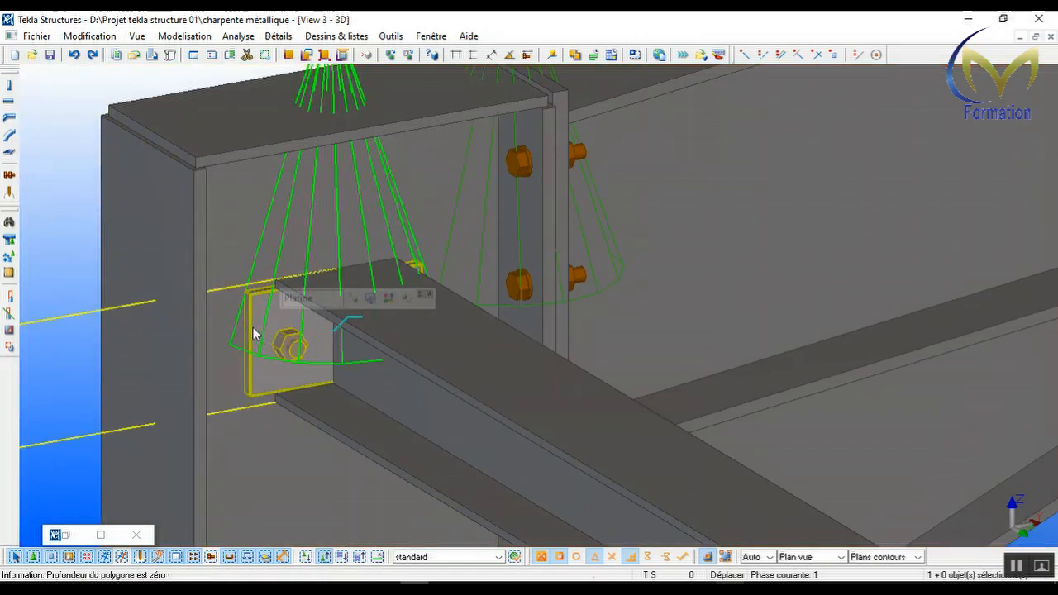
double_click(253, 327)
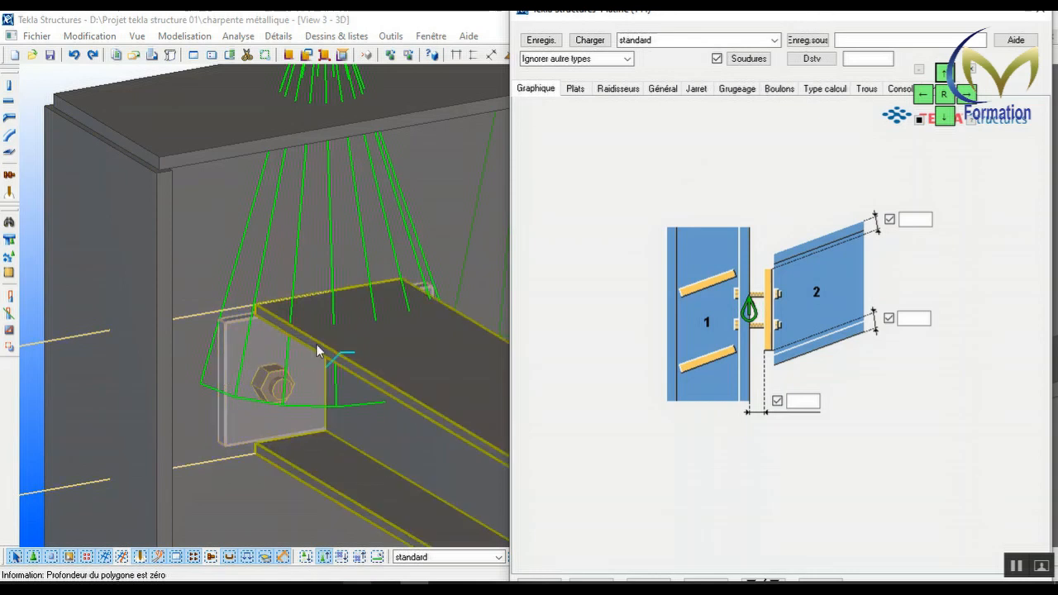
left_click(920, 217)
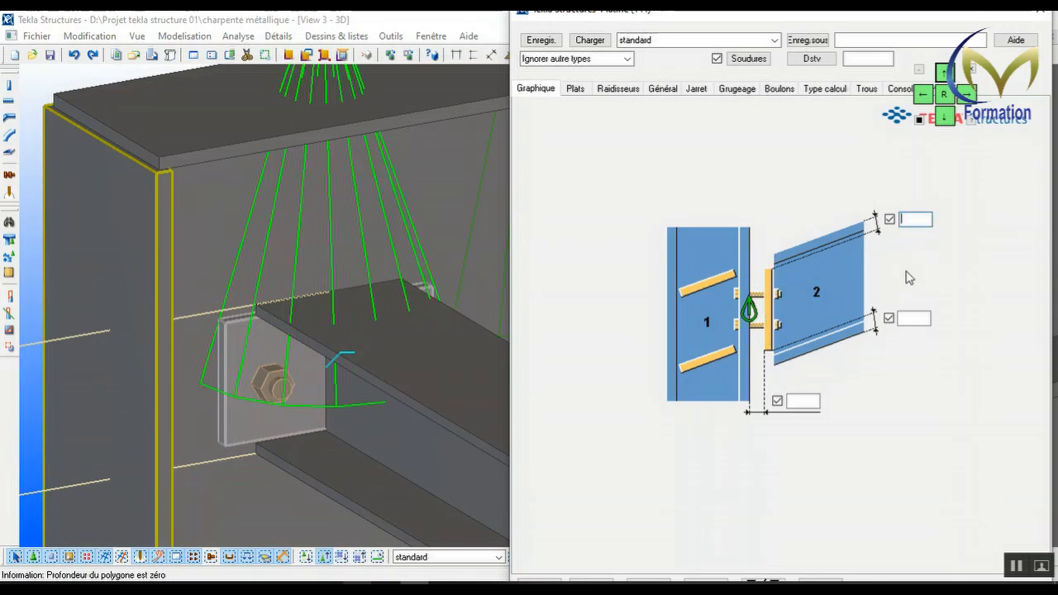
type("-10")
left_click(903, 318)
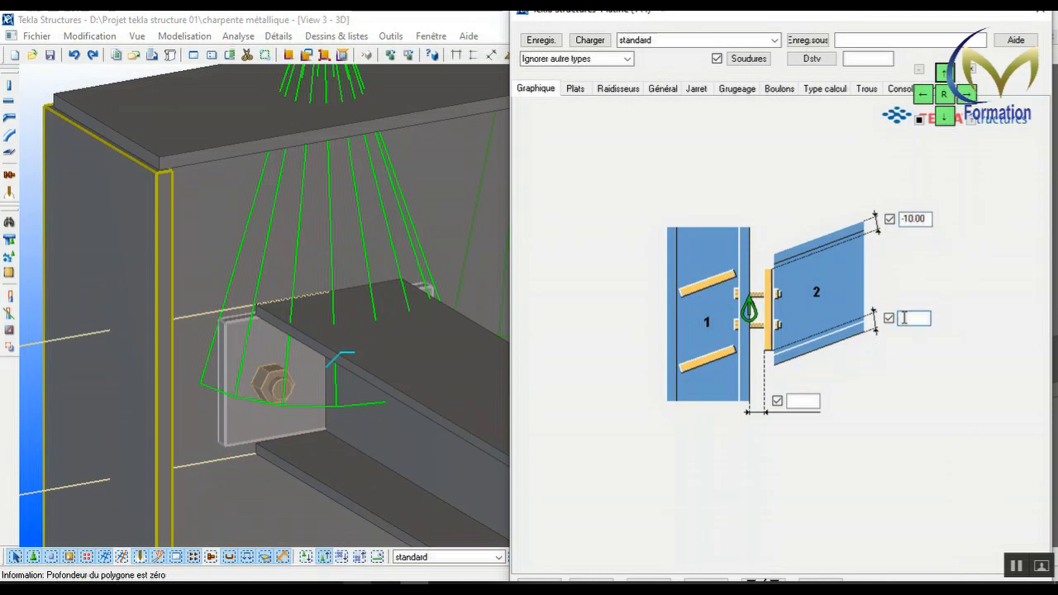
type("-1")
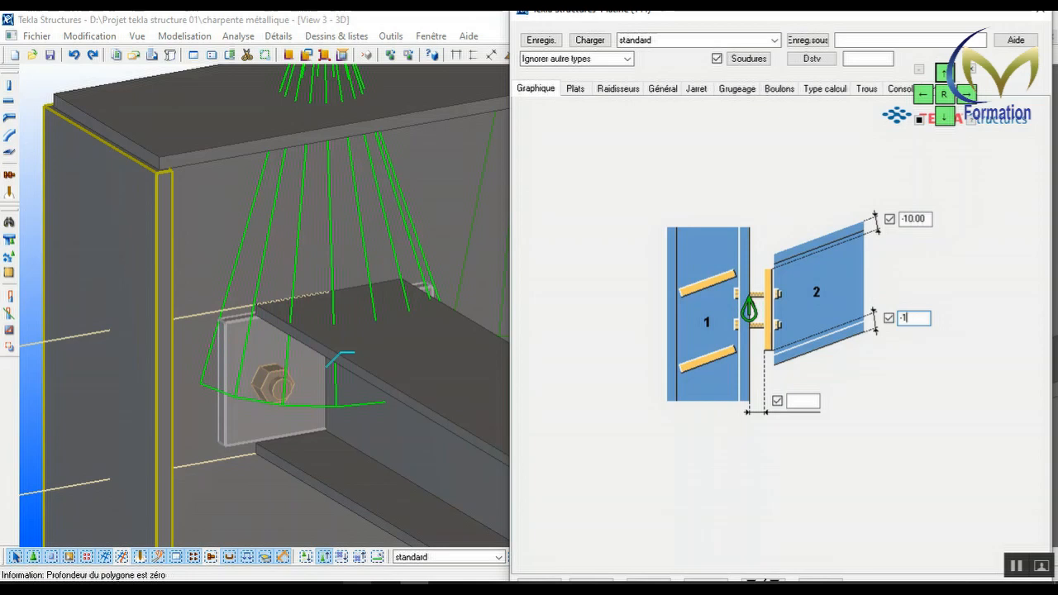
type("0")
left_click(947, 118)
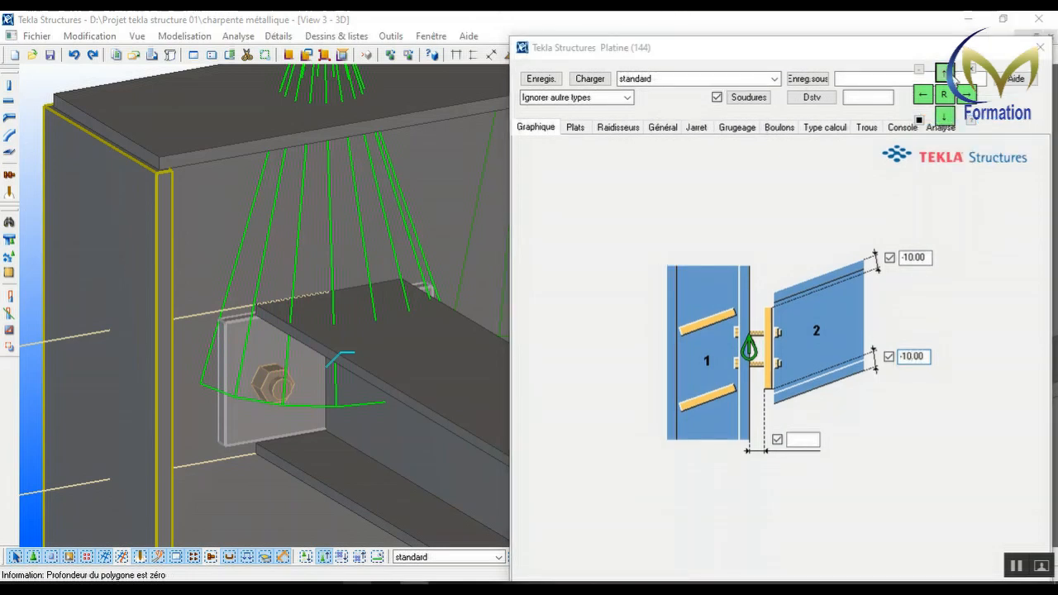
double_click(943, 73)
left_click(645, 545)
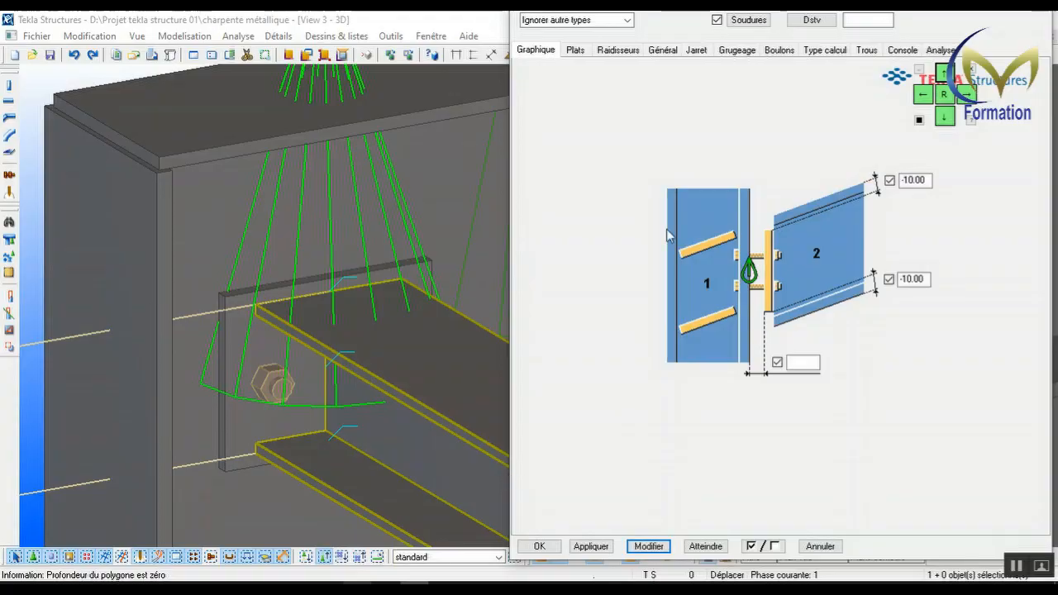
left_click(574, 548)
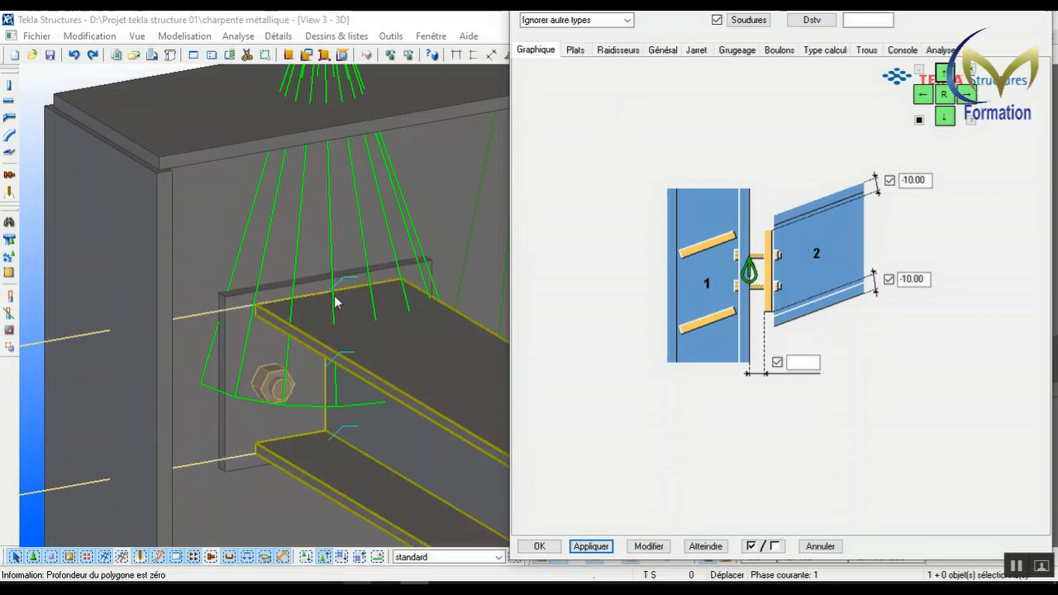
- Set the end plate's thickness to 12 and update the connection
left_click(575, 51)
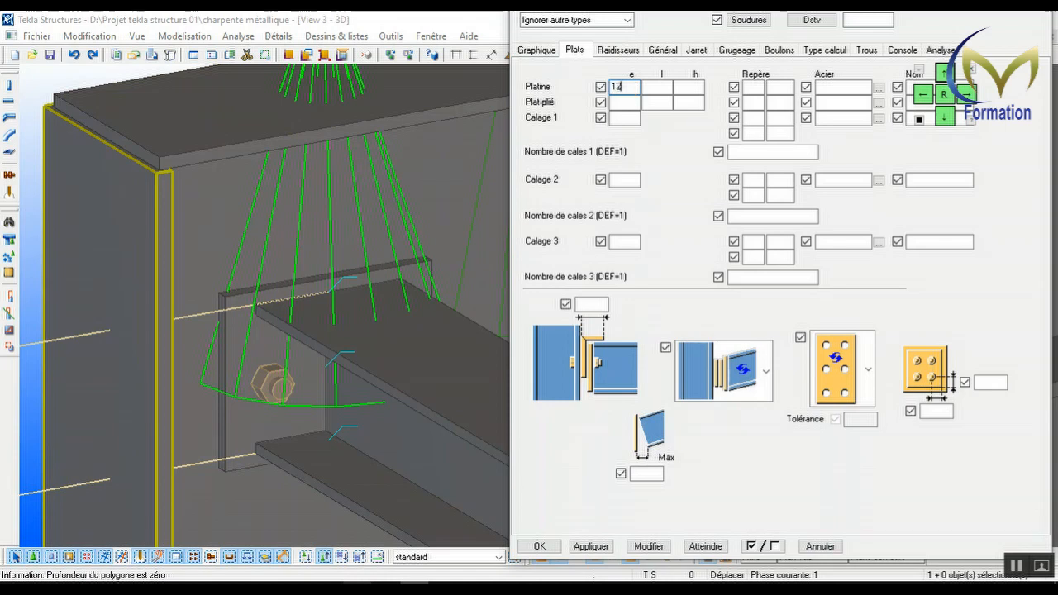
left_click(649, 546)
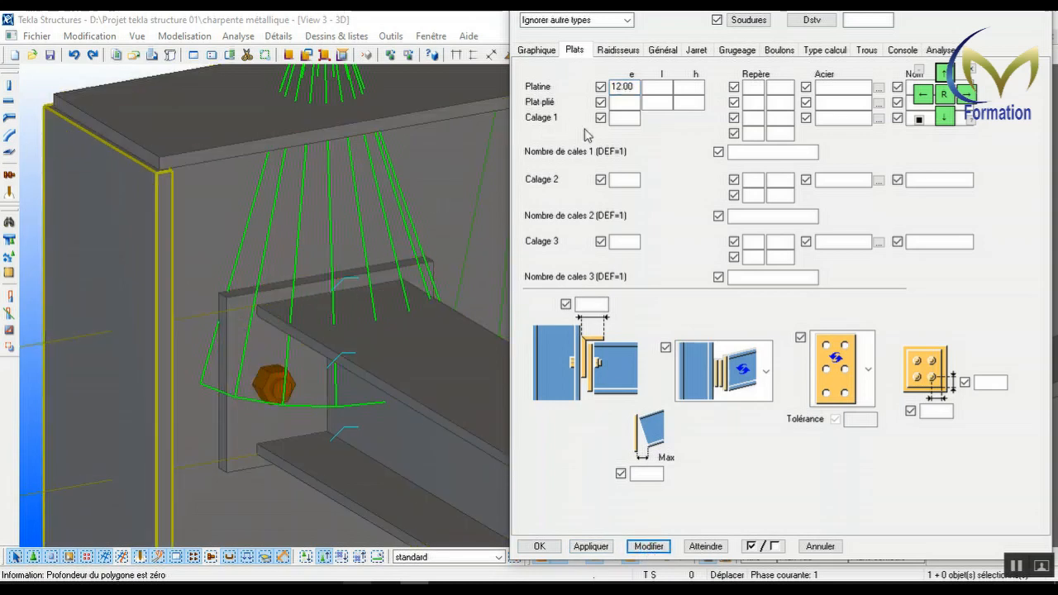
- Try a width of 134 for the end plate and inspect the modified plate at the joint
left_click(657, 87)
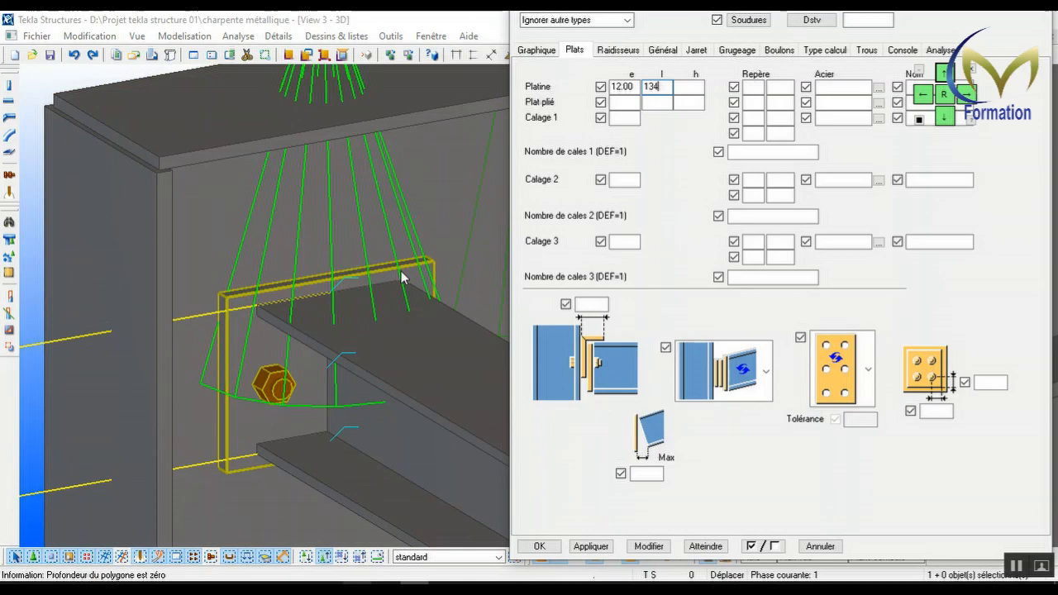
left_click(649, 546)
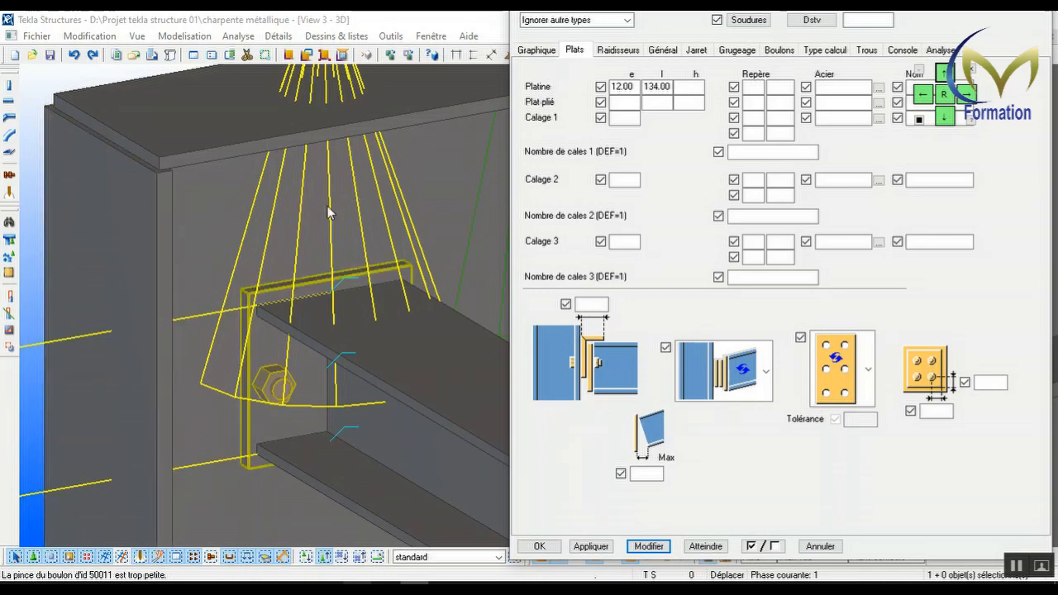
scroll(306, 265, "down", 5)
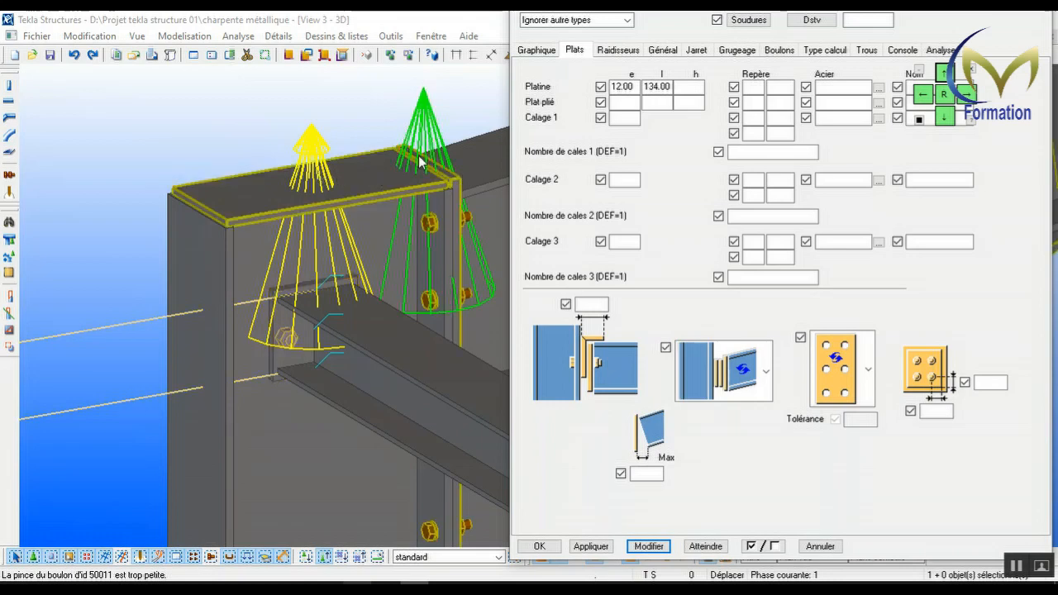
scroll(339, 302, "up", 4)
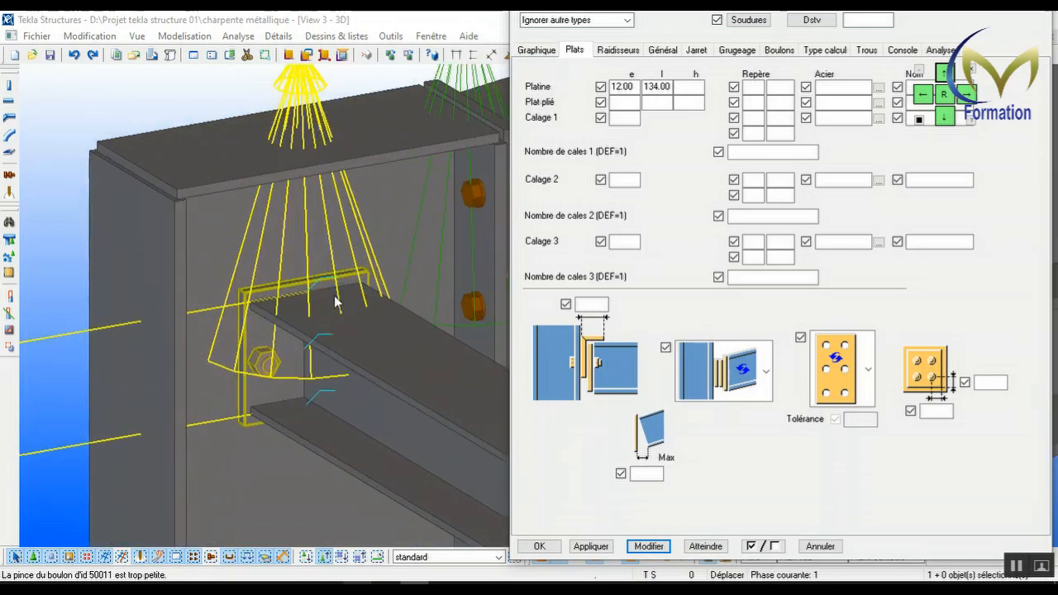
- Clear the end plate's width value and update the connection
left_click(669, 86)
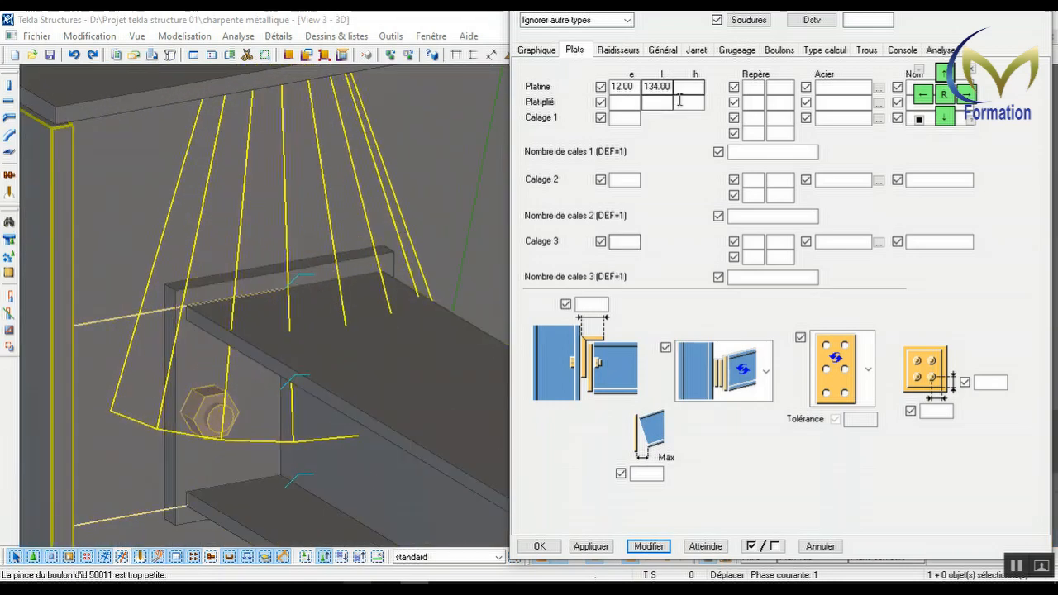
left_click_drag(671, 86, 642, 86)
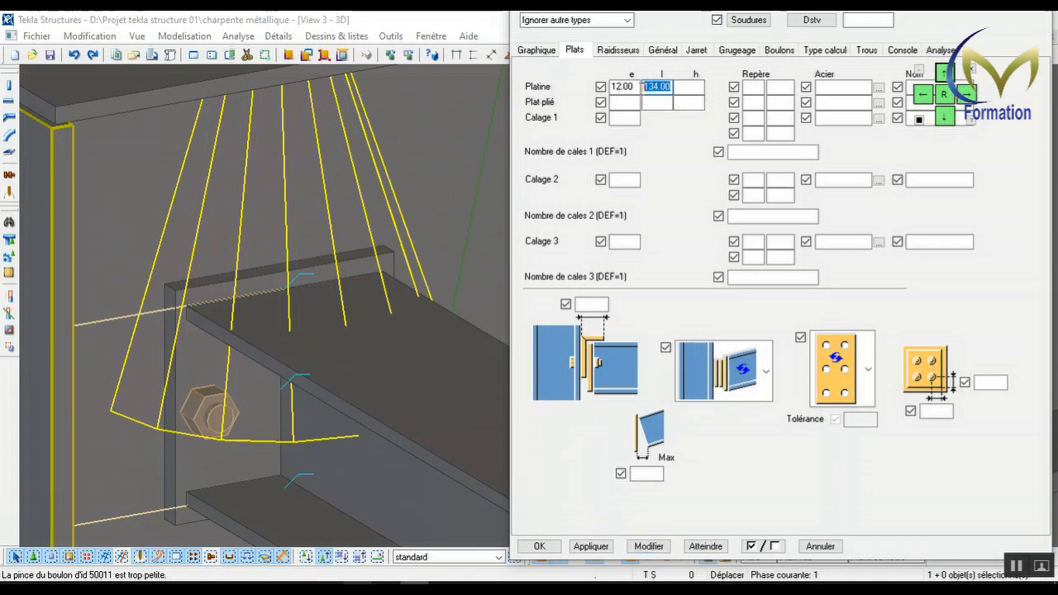
key("Delete")
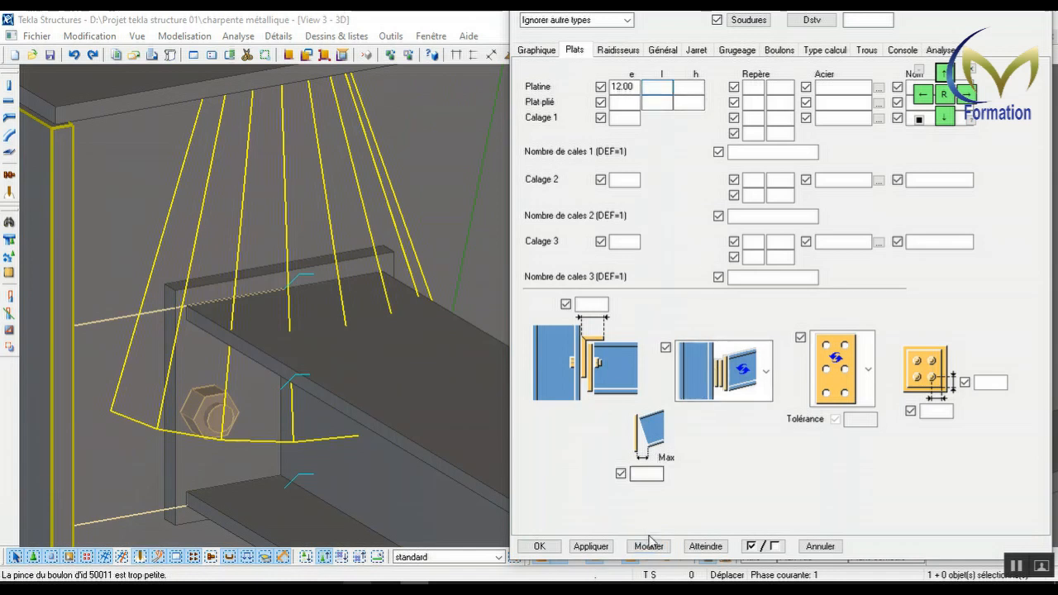
left_click(649, 547)
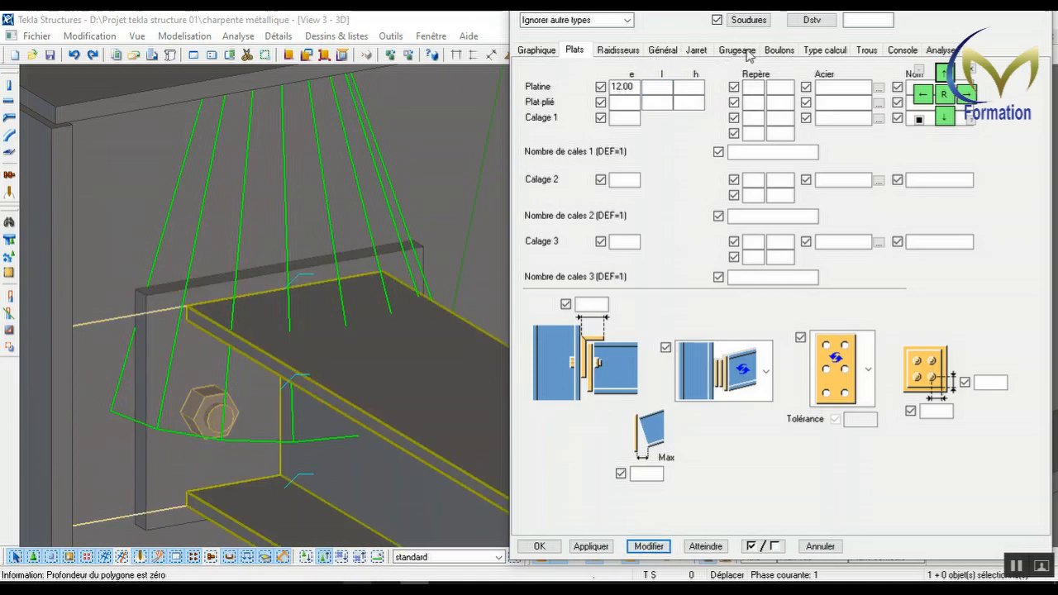
- Set the connection's bolt diameter to 14 and its bolt class to HR8.8
left_click(777, 51)
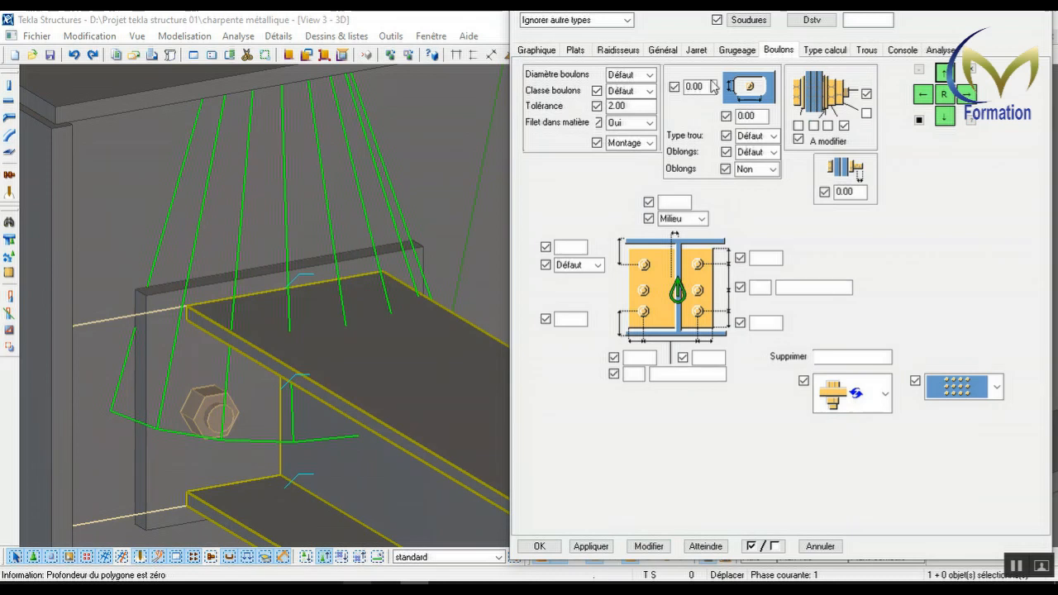
left_click(648, 77)
left_click(648, 77)
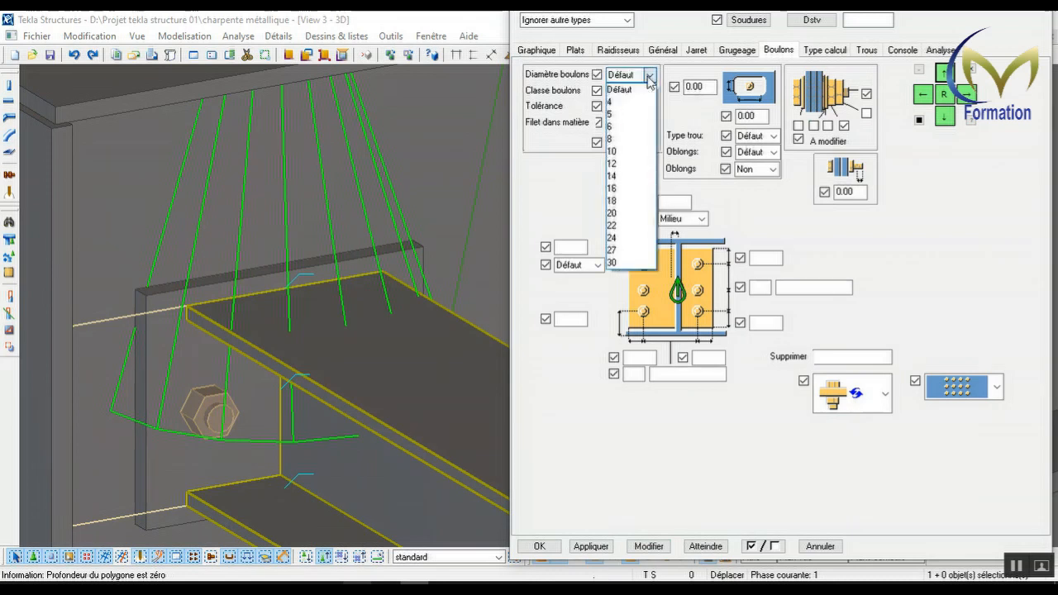
left_click(628, 178)
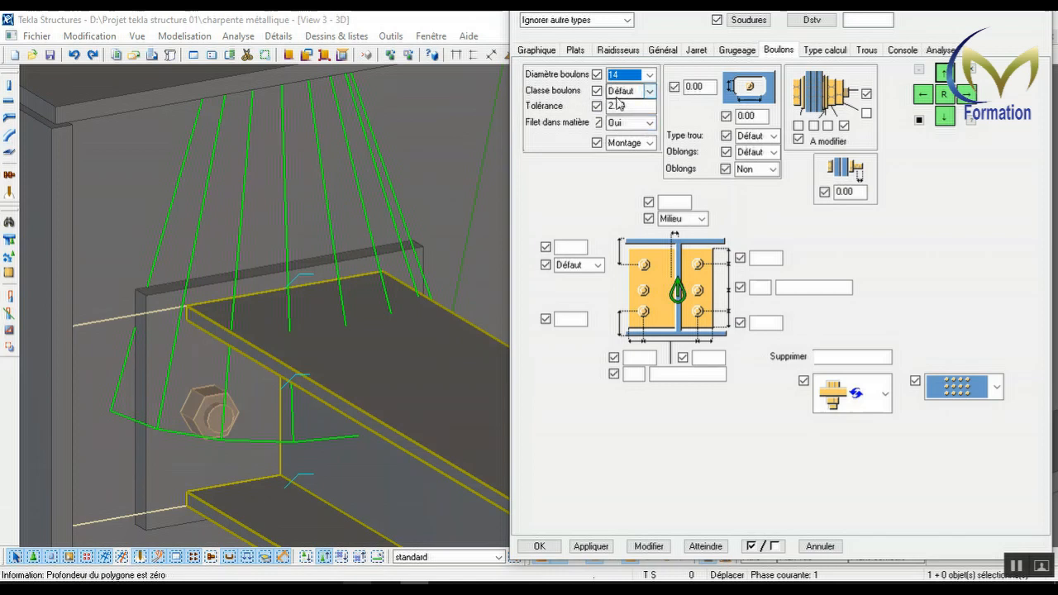
left_click(650, 91)
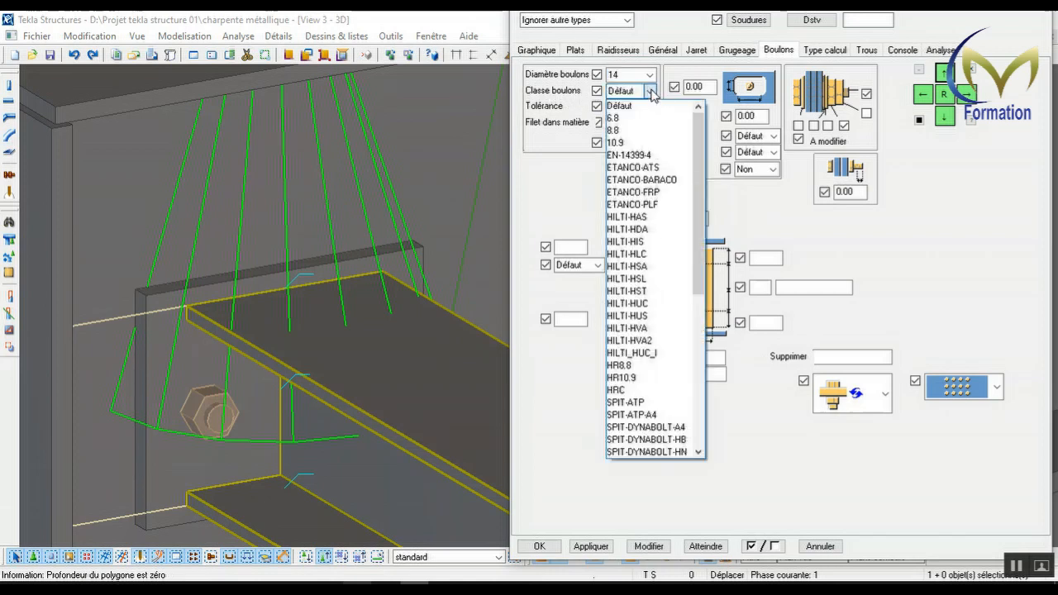
left_click(637, 366)
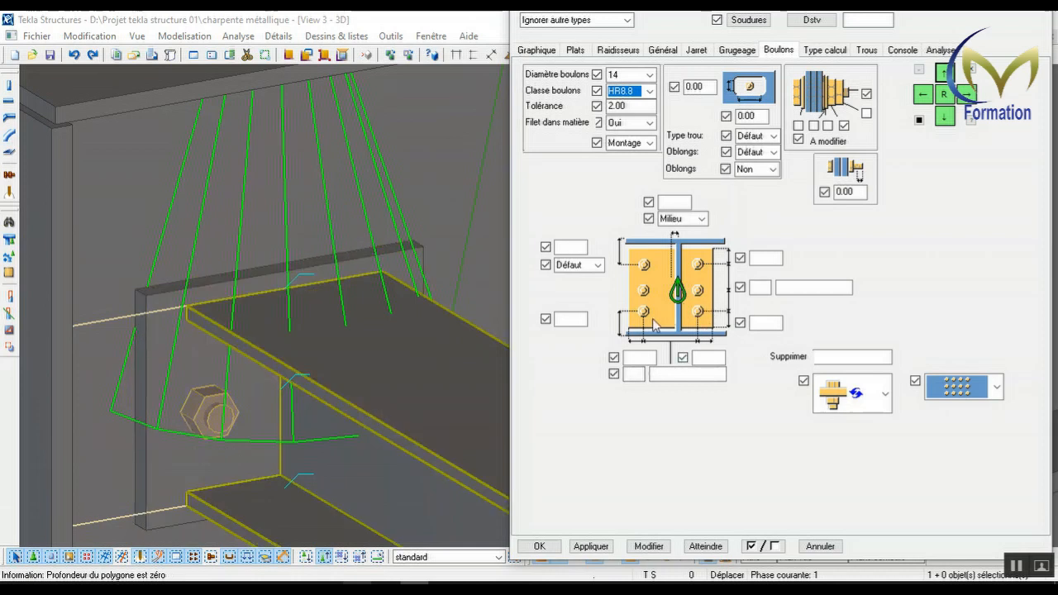
- Set 2 bolts across the end plate's width with a spacing of 80, update the connection and accept its properties
left_click(634, 375)
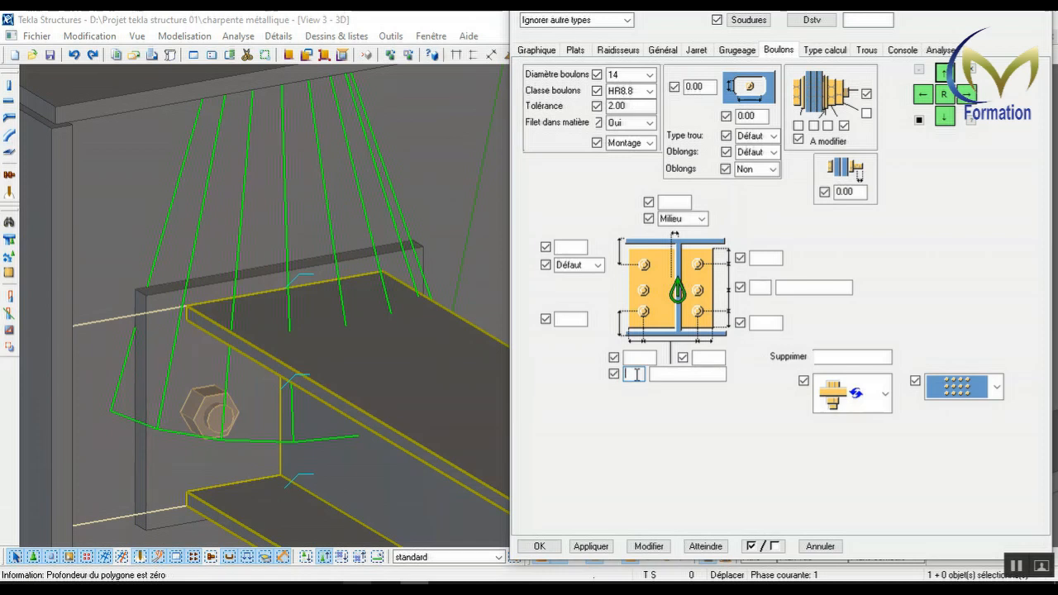
left_click(680, 377)
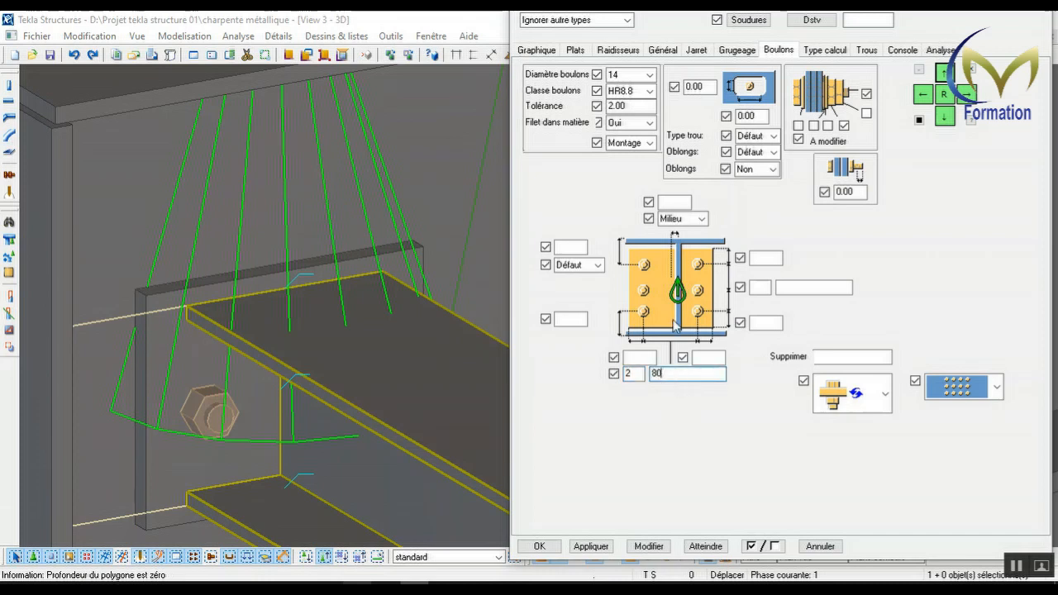
left_click(649, 546)
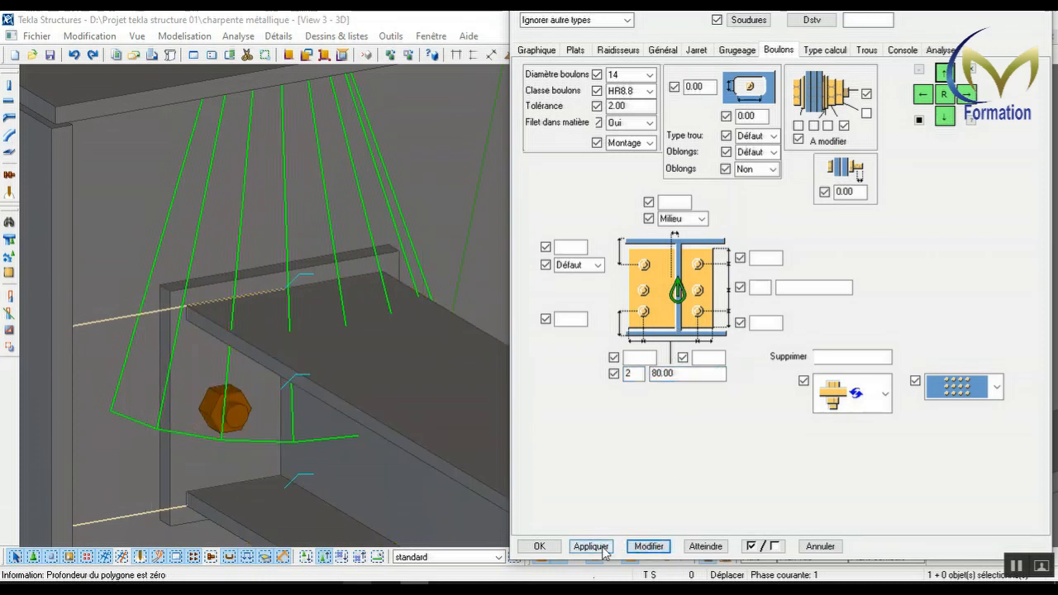
left_click(591, 547)
left_click(540, 545)
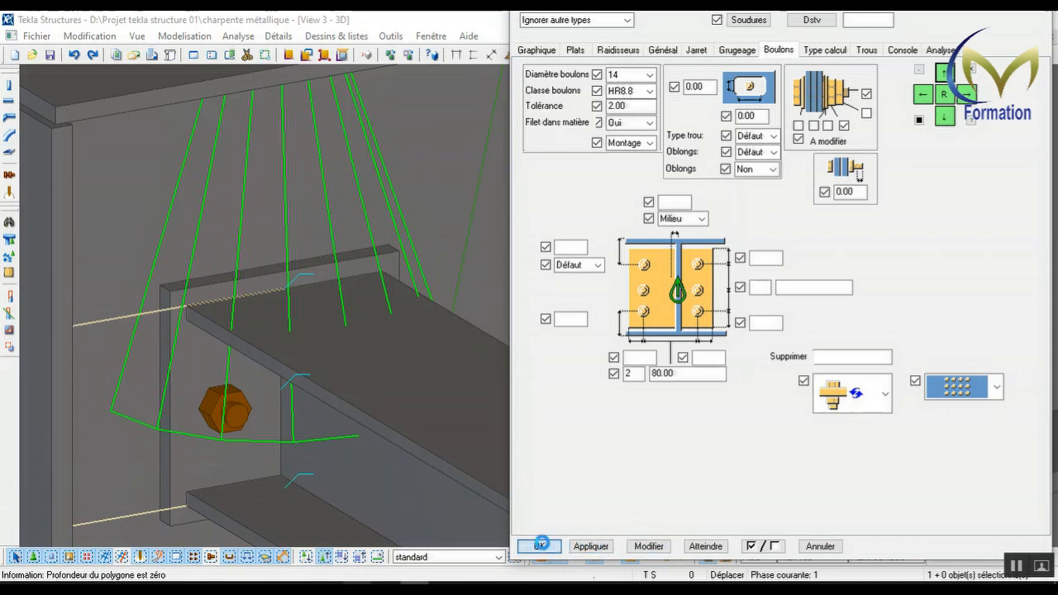
- Apply end plate component 144 between the column of the frame on grid 6 and its eave beam, and end the command
scroll(410, 307, "down", 3)
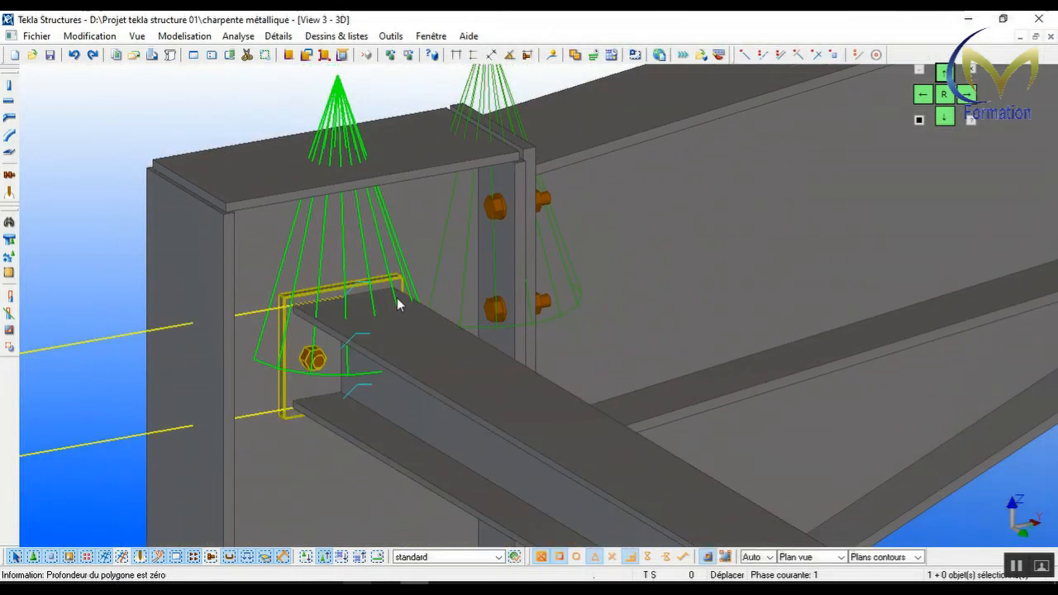
scroll(333, 368, "up", 2)
scroll(332, 364, "down", 3)
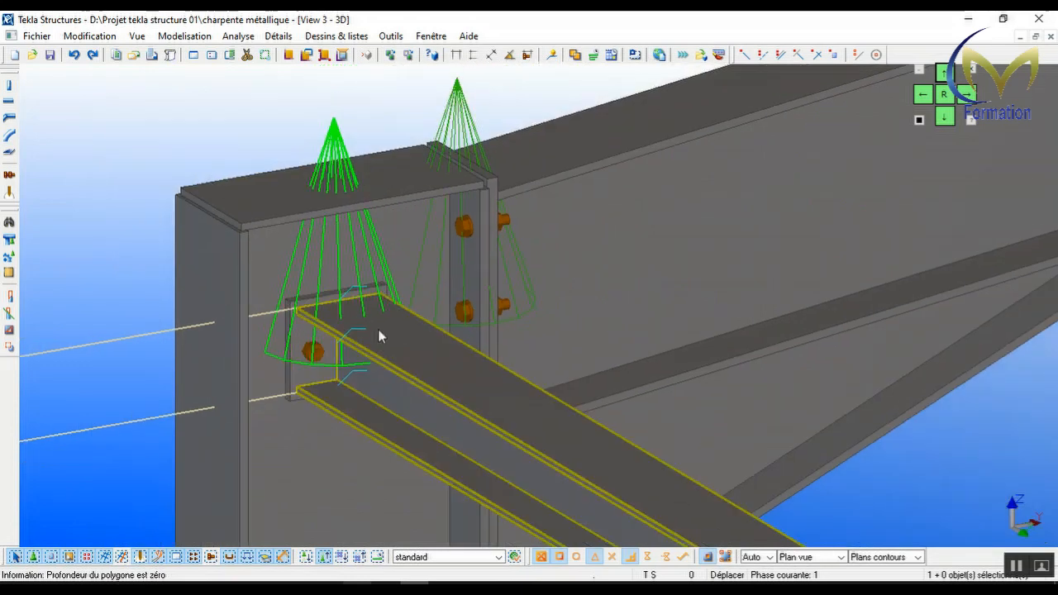
scroll(261, 281, "down", 5)
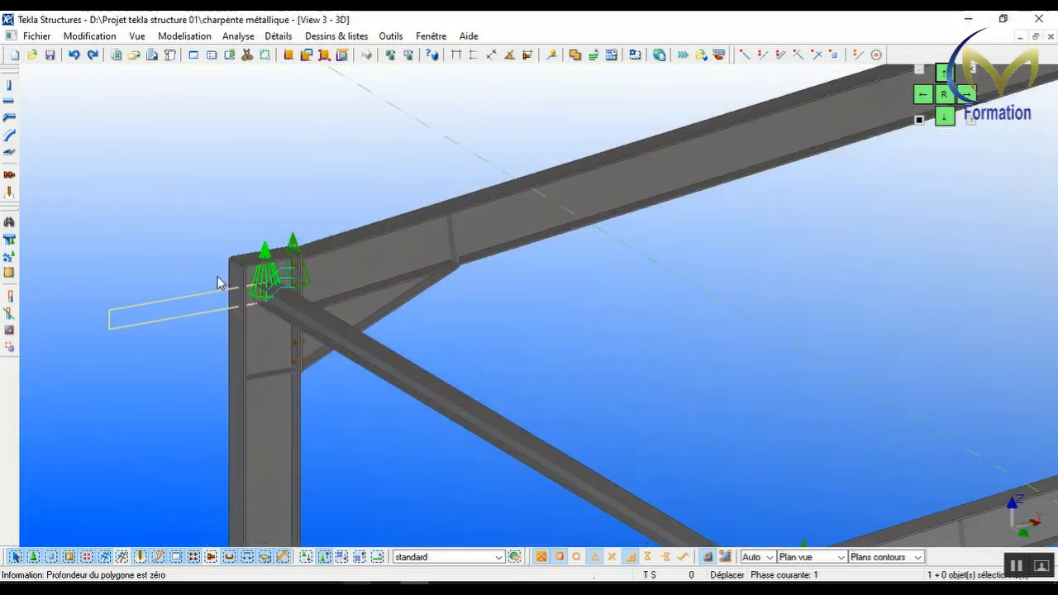
scroll(217, 283, "down", 6)
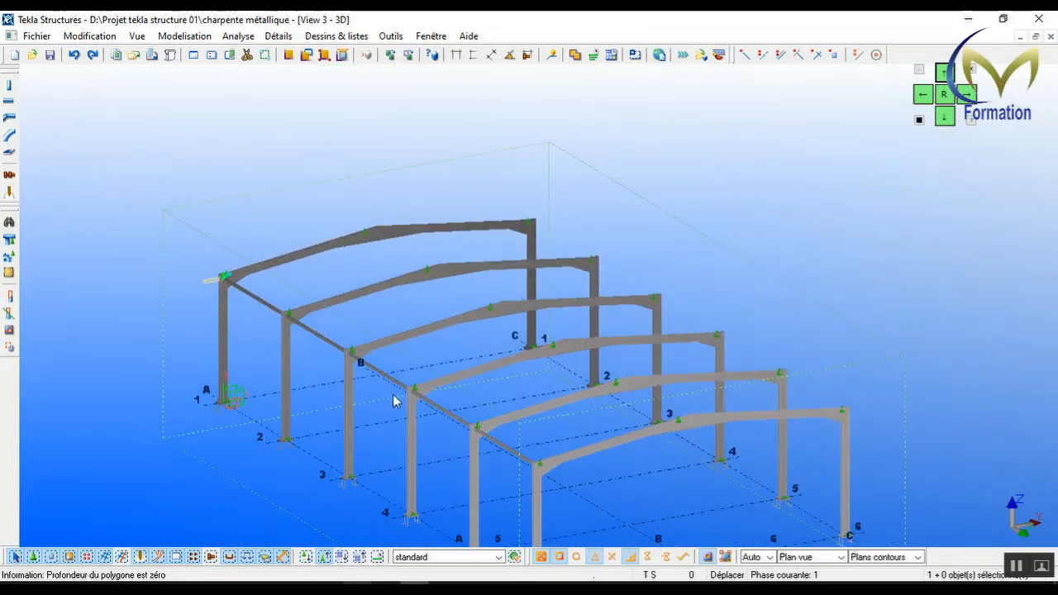
scroll(533, 487, "up", 6)
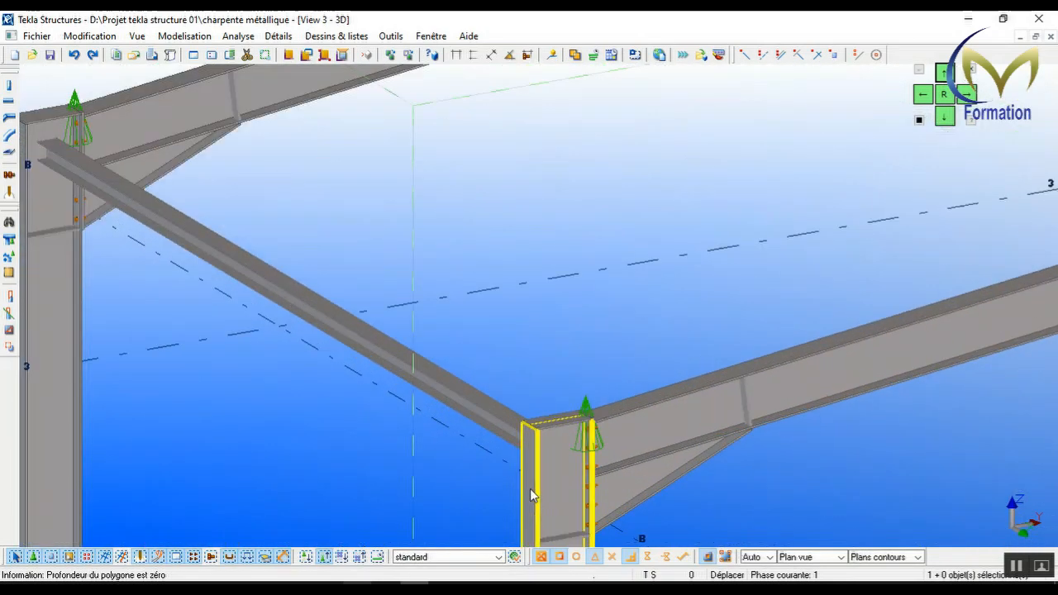
scroll(533, 493, "up", 2)
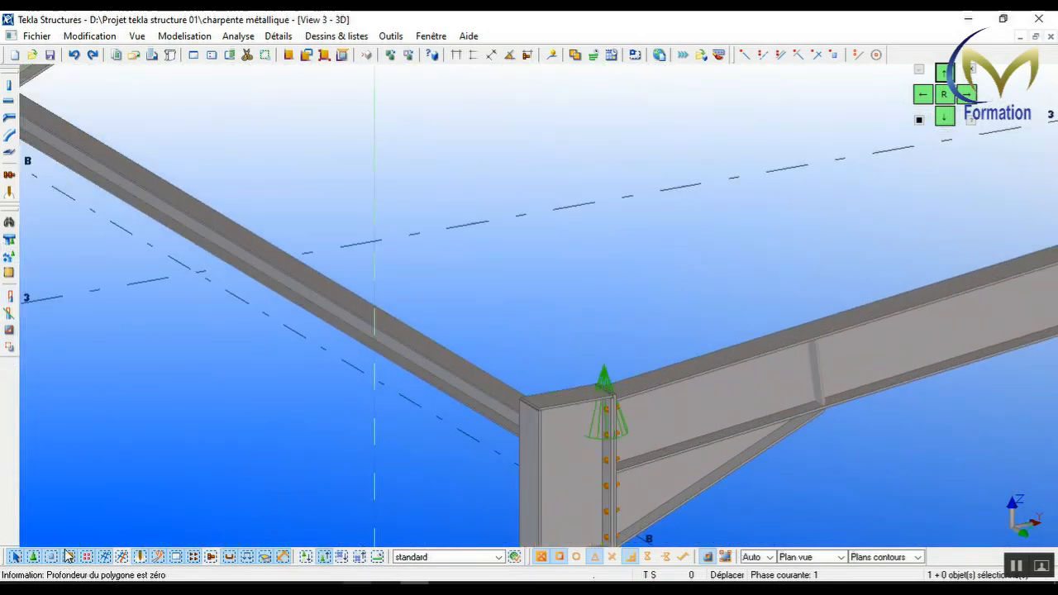
left_click(9, 222)
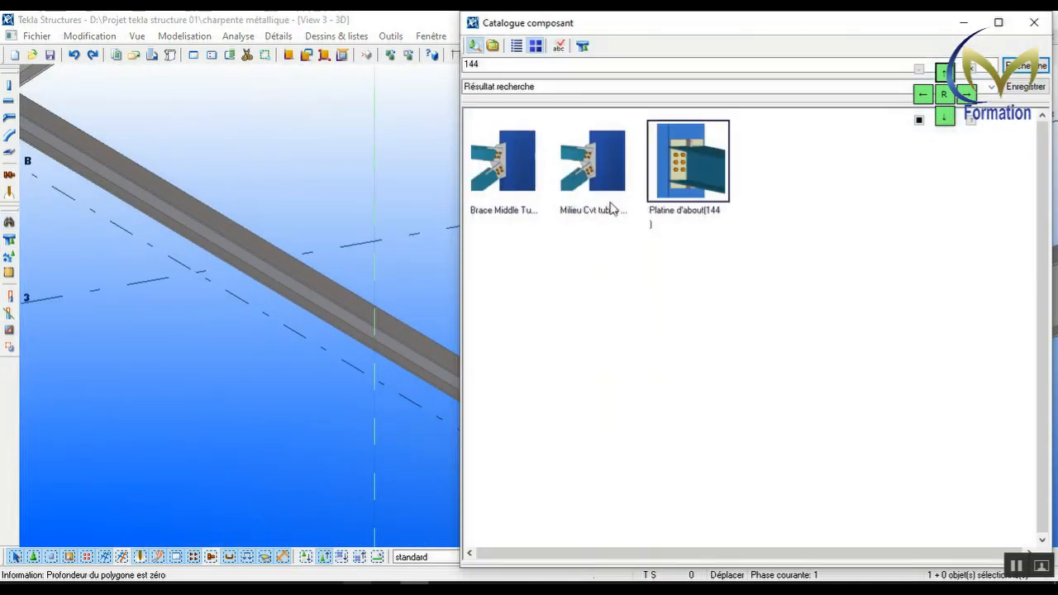
left_click(684, 169)
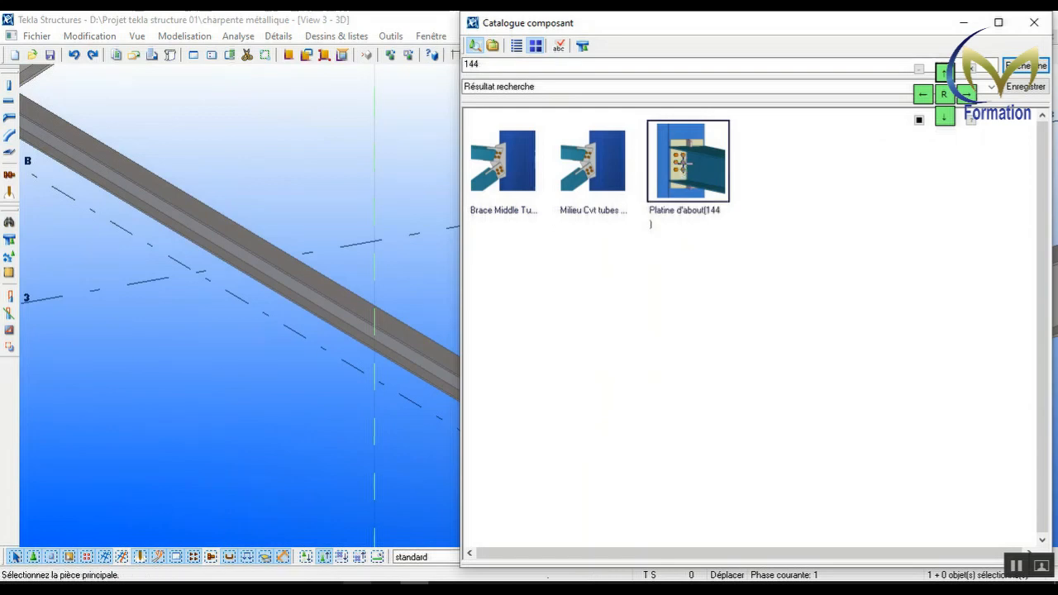
left_click(961, 22)
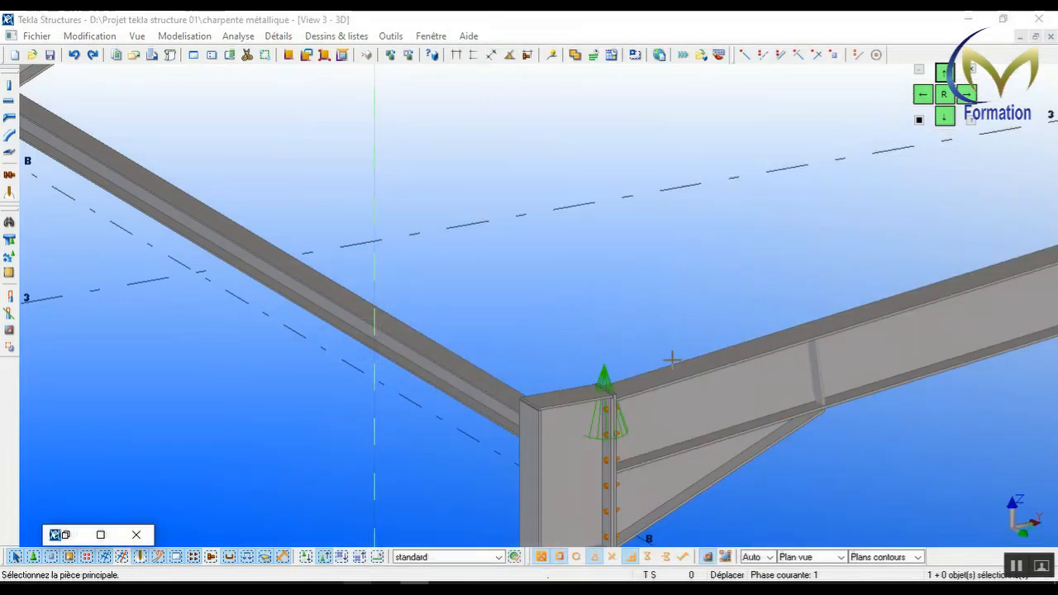
left_click(573, 456)
left_click(501, 400)
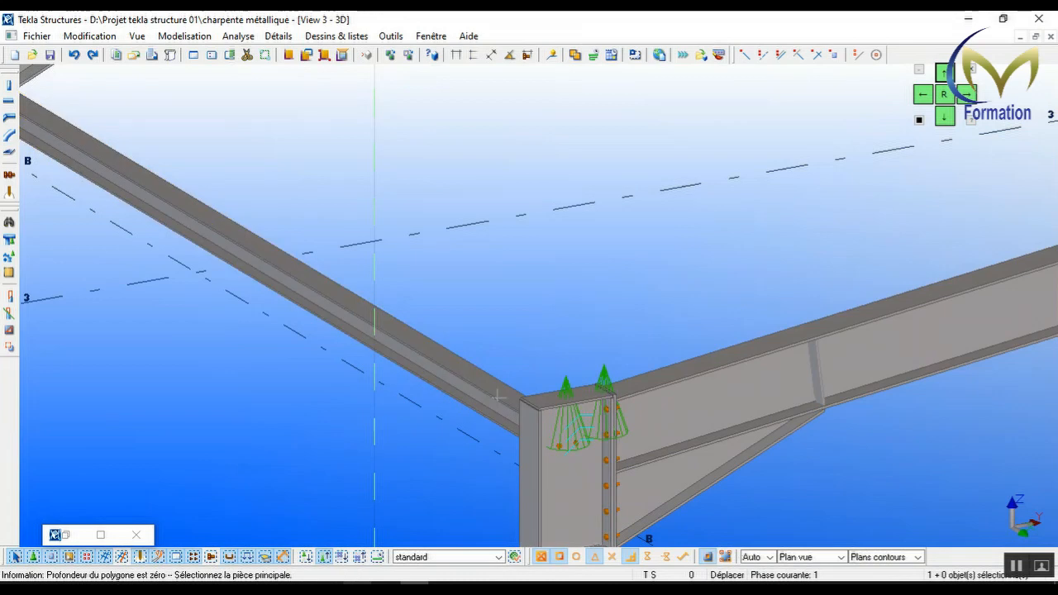
scroll(553, 444, "up", 5)
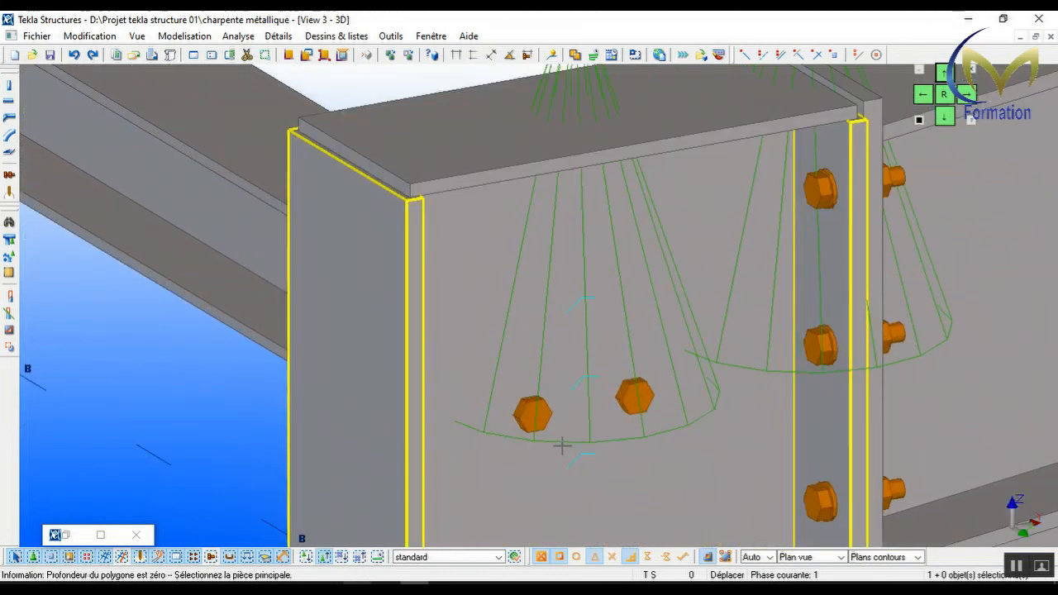
scroll(562, 443, "down", 2)
scroll(562, 443, "down", 3)
right_click(508, 272)
left_click(515, 277)
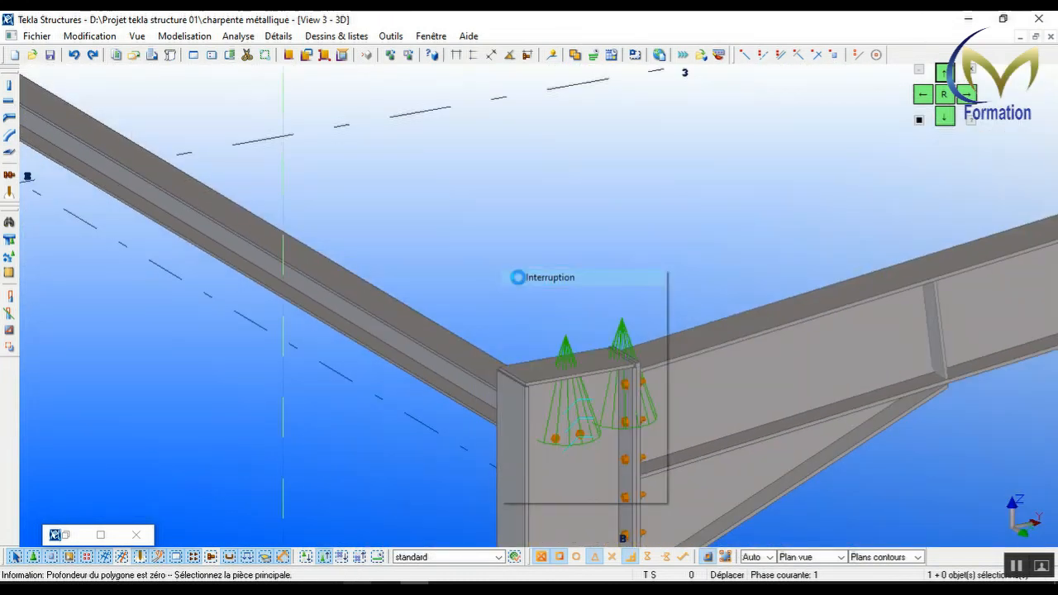
- Search the component catalogue for component 142 to connect the two eave beams meeting at the grid 2 column
scroll(578, 341, "down", 1)
scroll(578, 341, "down", 8)
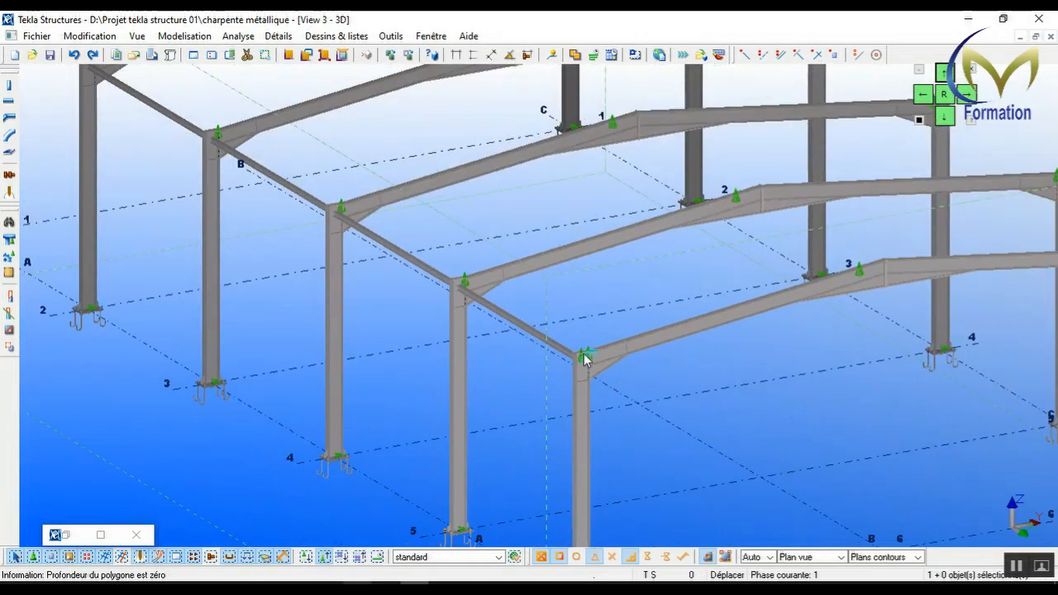
scroll(201, 171, "down", 2)
scroll(142, 117, "up", 5)
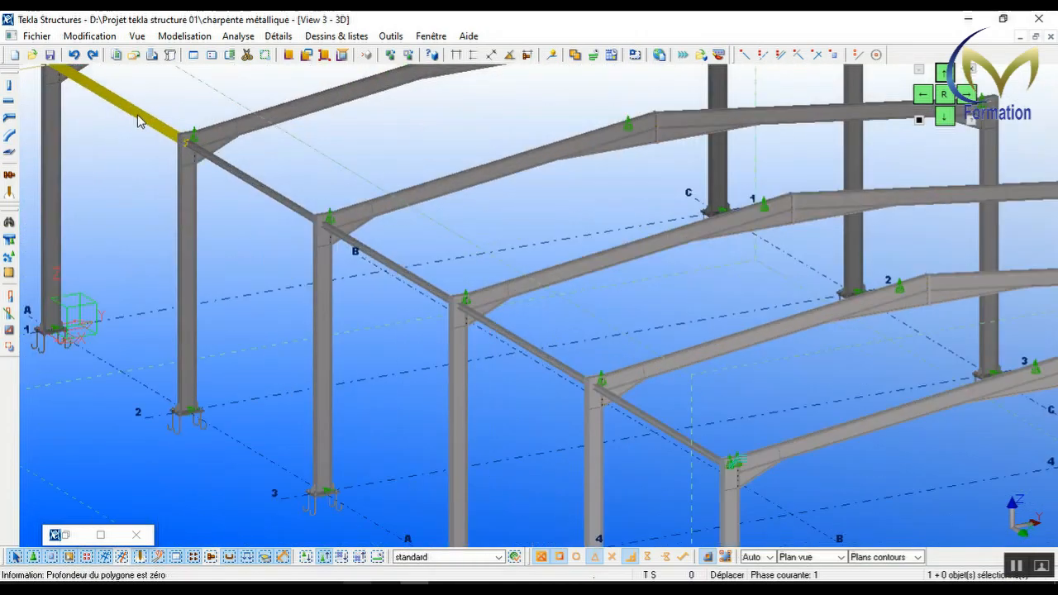
scroll(189, 154, "up", 8)
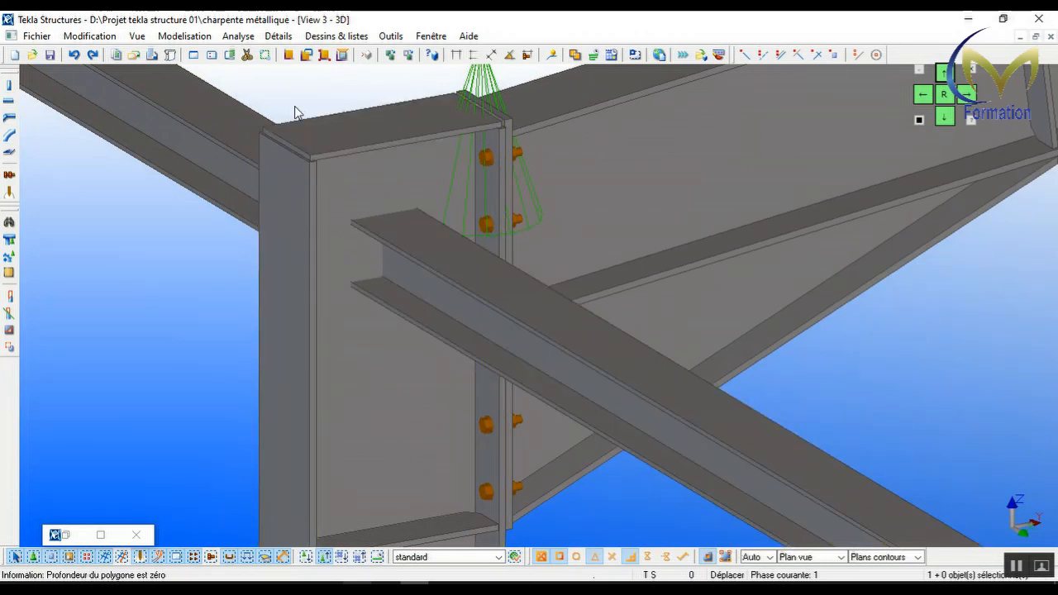
scroll(295, 102, "up", 2)
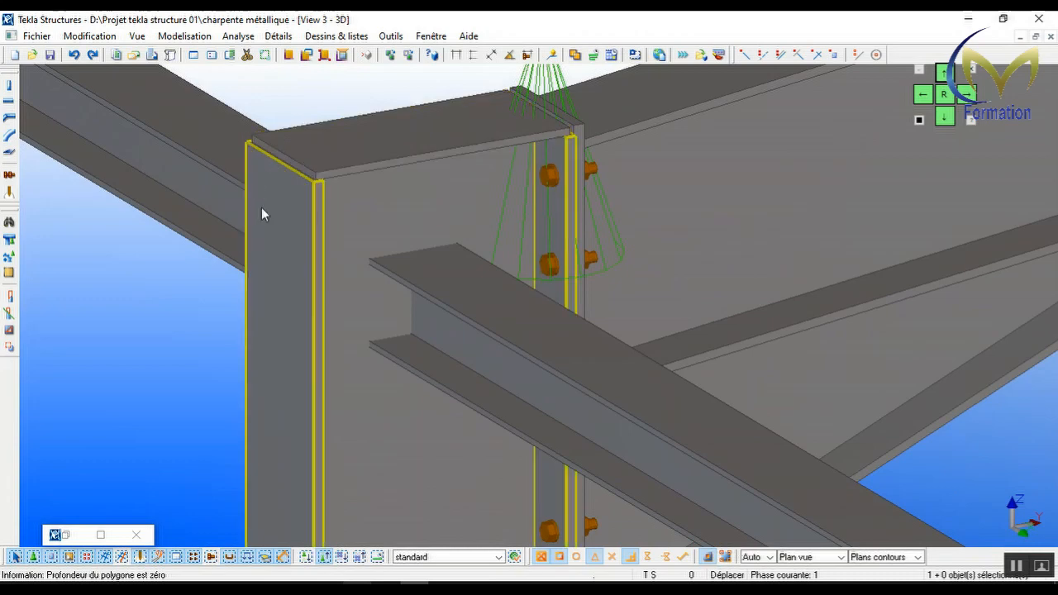
left_click(9, 224)
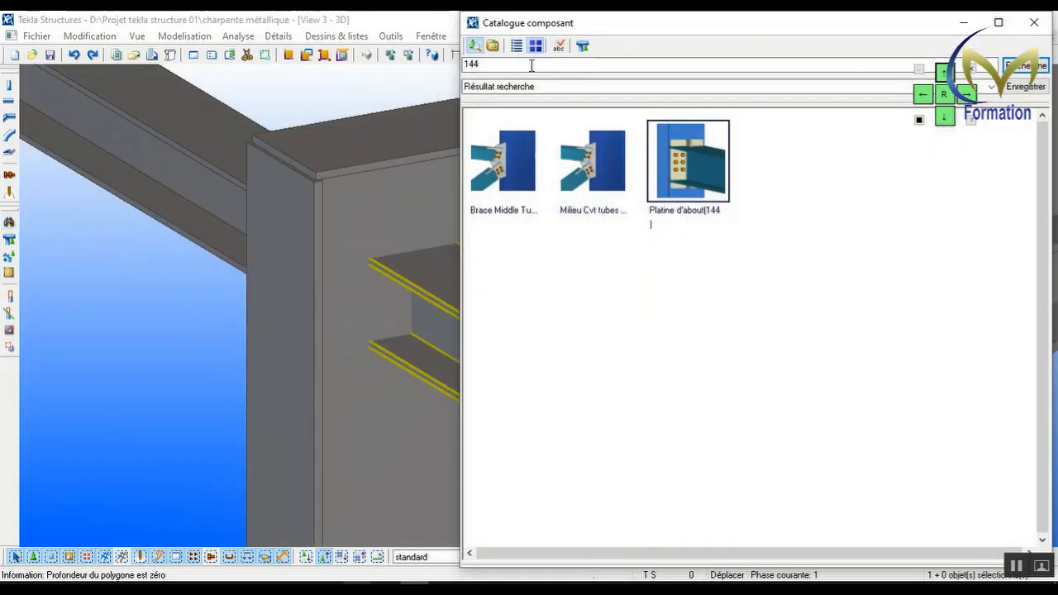
double_click(467, 65)
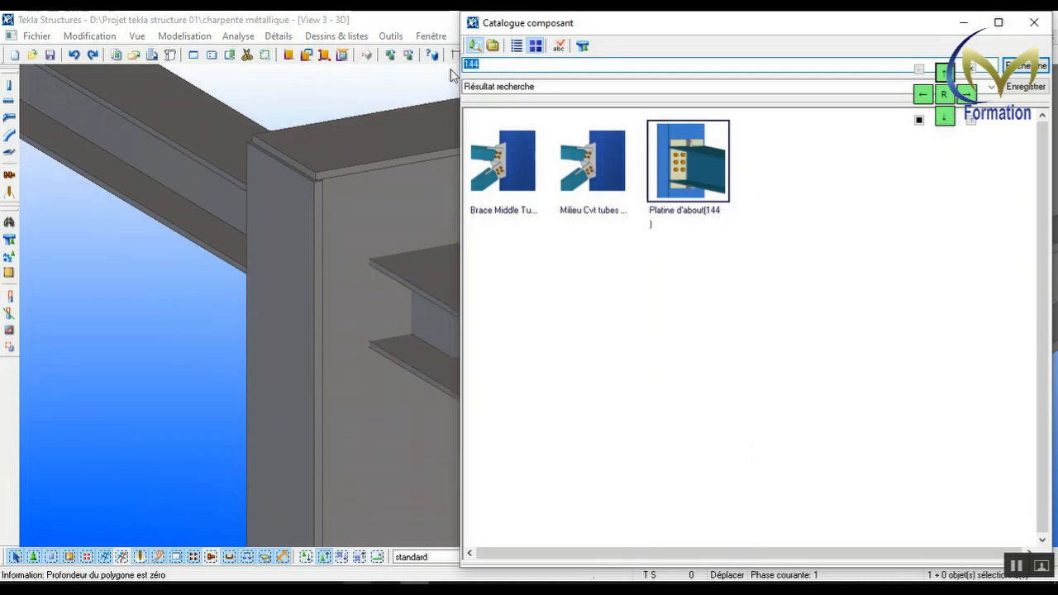
type("142")
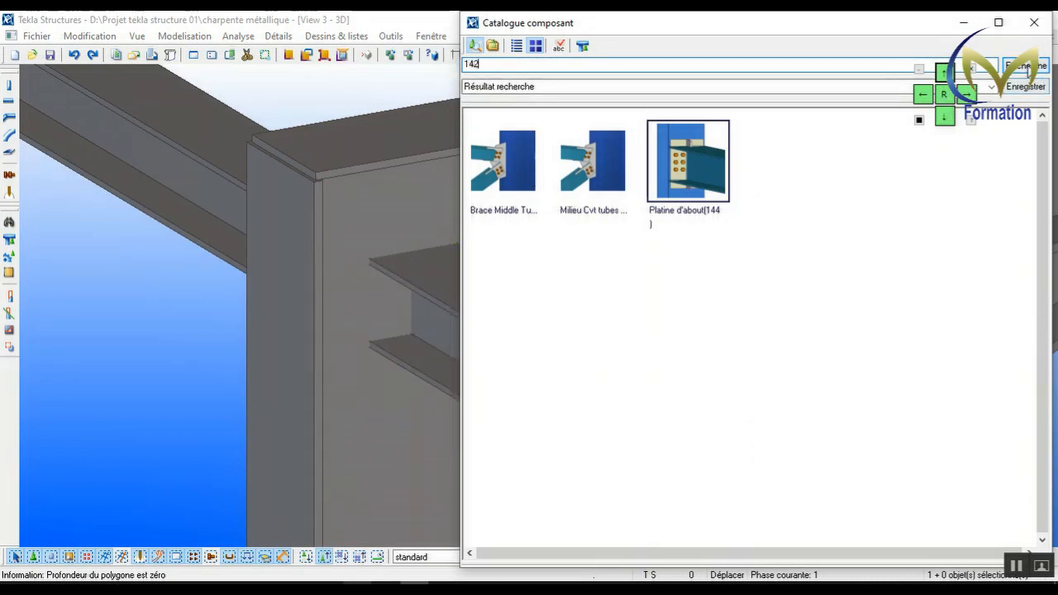
left_click(1025, 65)
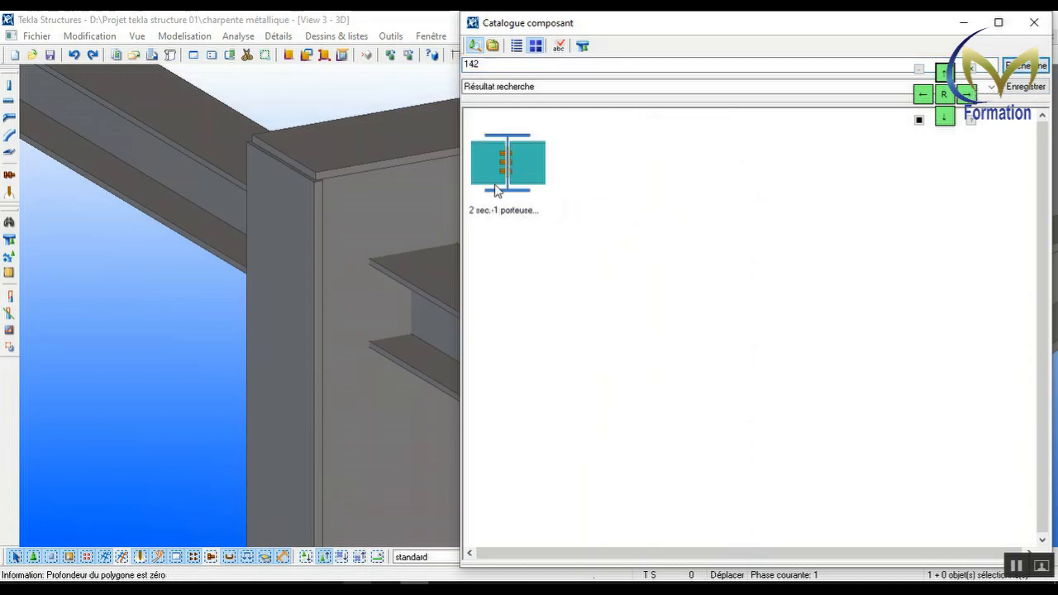
- Apply component 142 between the grid 2 column and the two eave beams meeting at it, and end the command
double_click(505, 157)
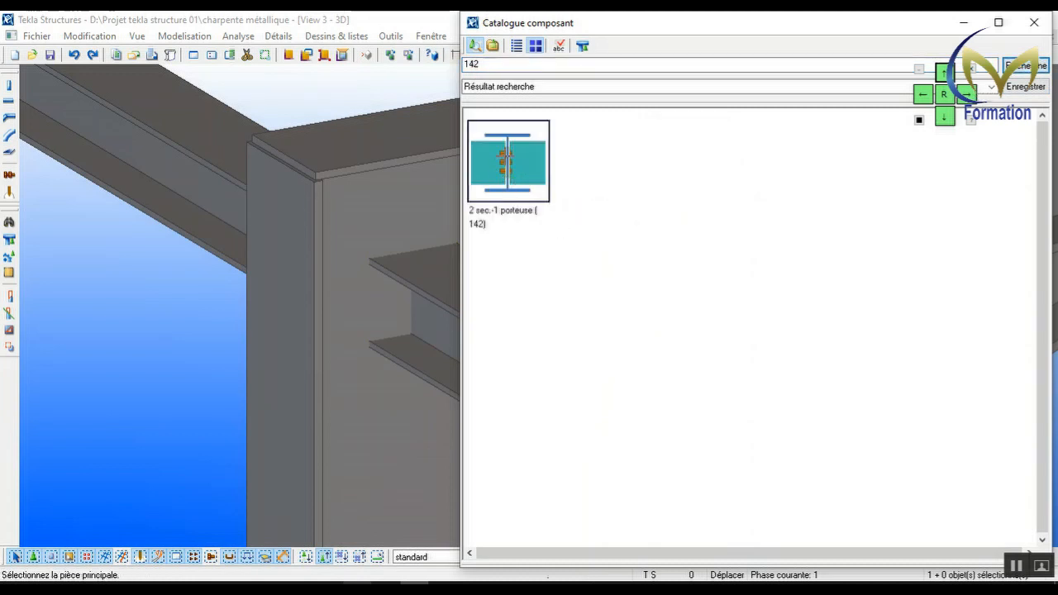
left_click(963, 23)
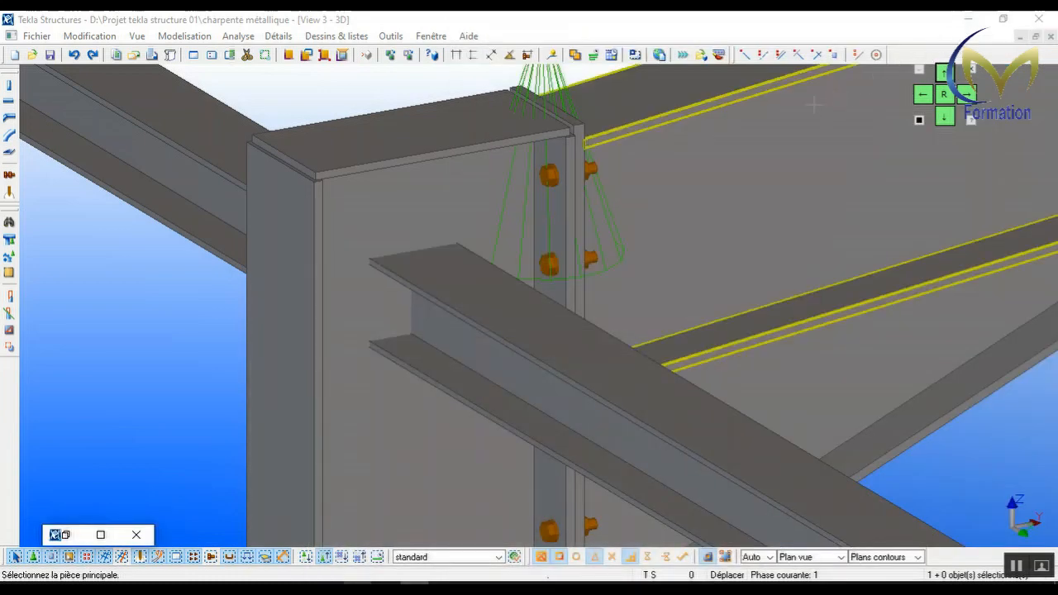
scroll(559, 312, "down", 1)
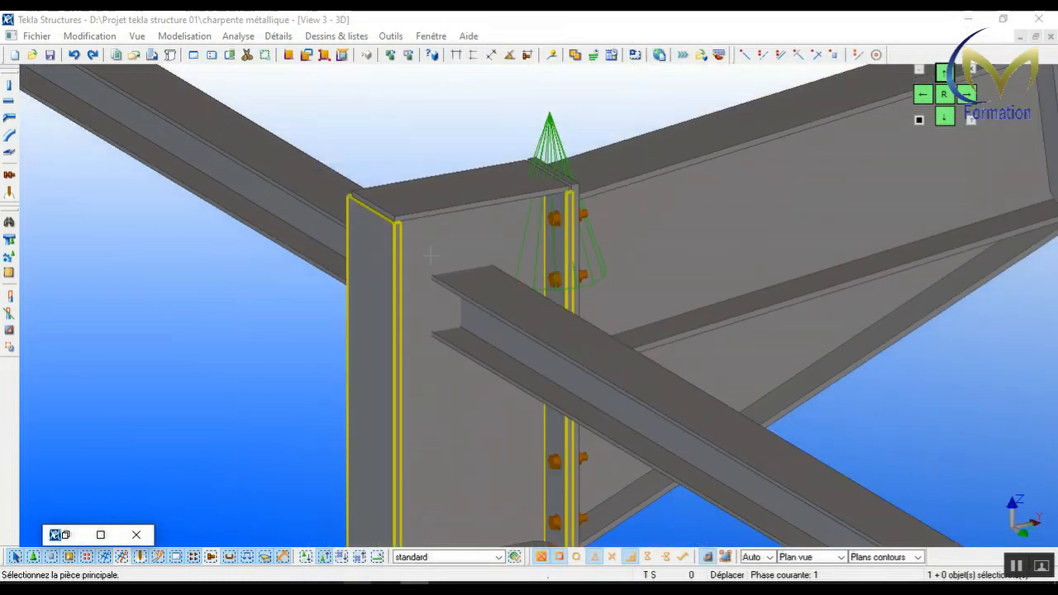
scroll(413, 314, "up", 1)
left_click(345, 330)
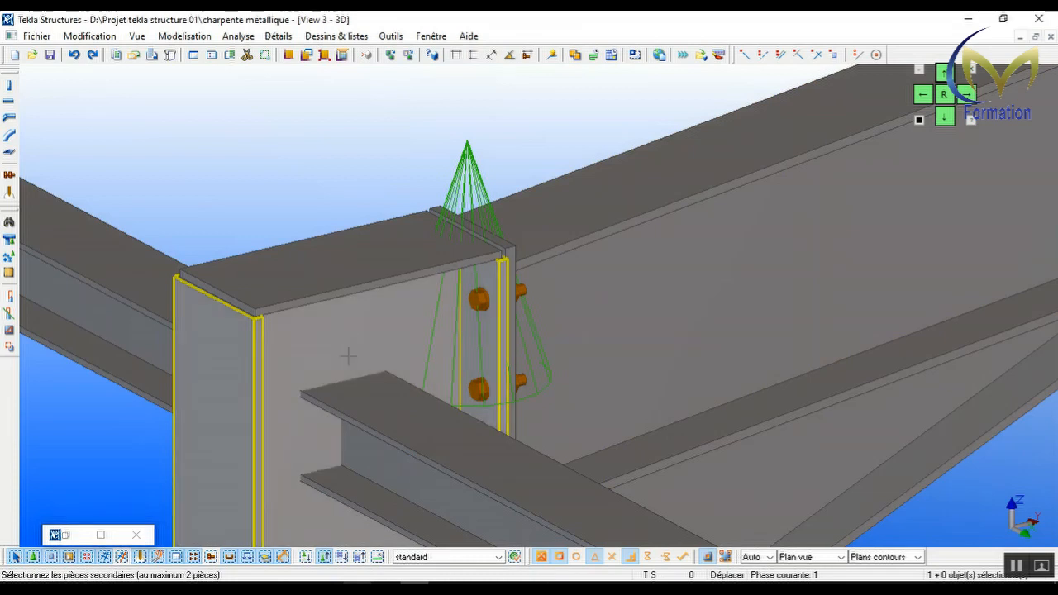
left_click(367, 413)
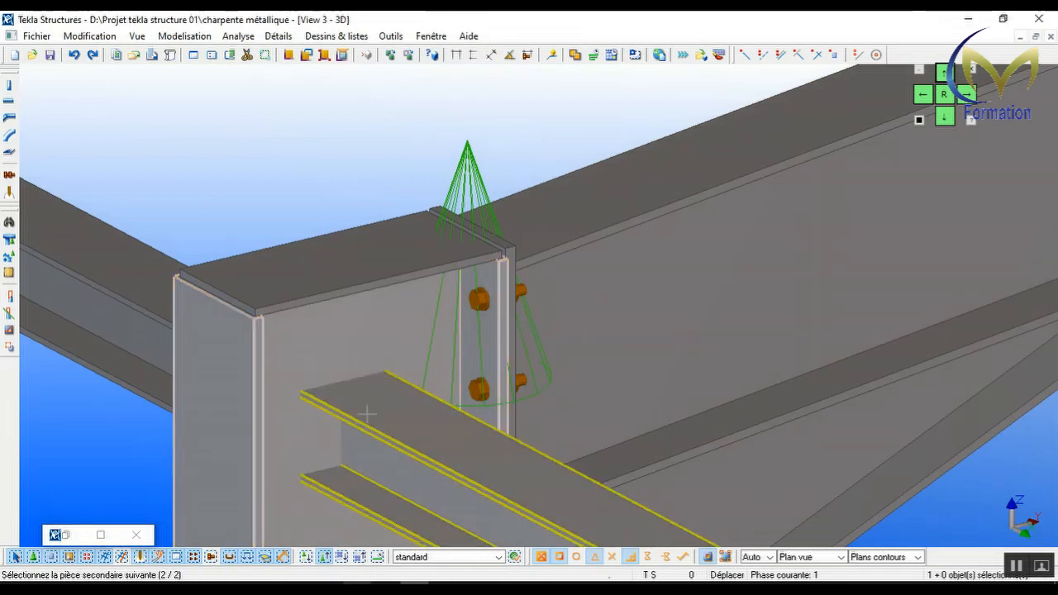
left_click(132, 274)
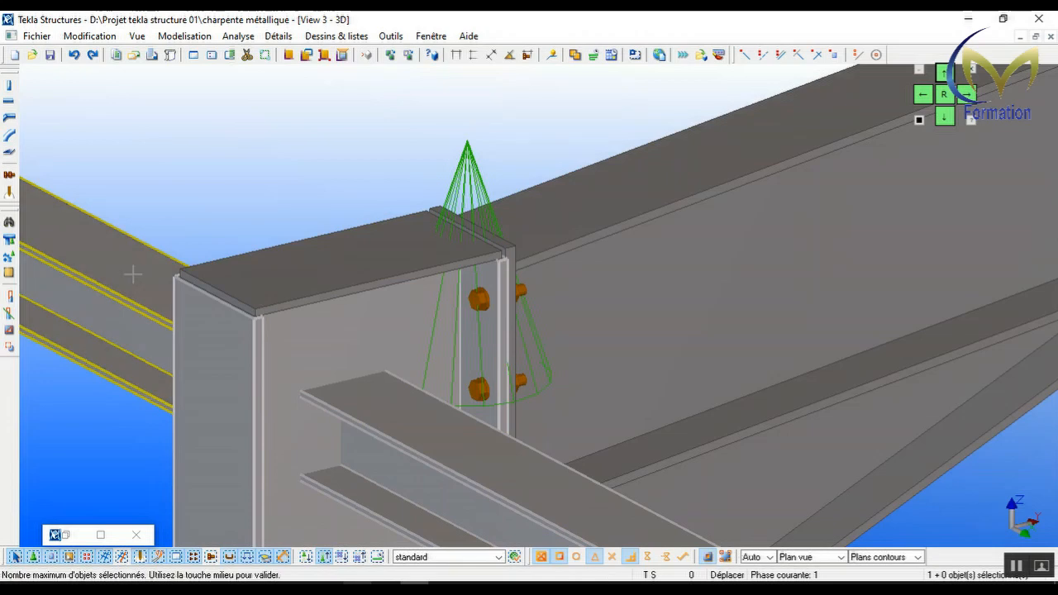
middle_click(132, 274)
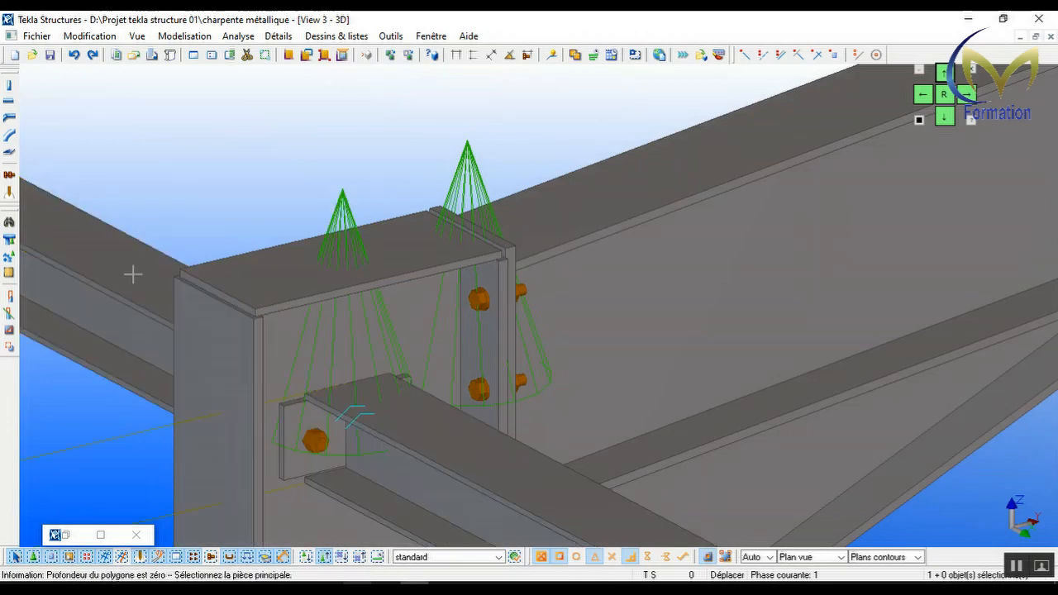
scroll(342, 396, "down", 4)
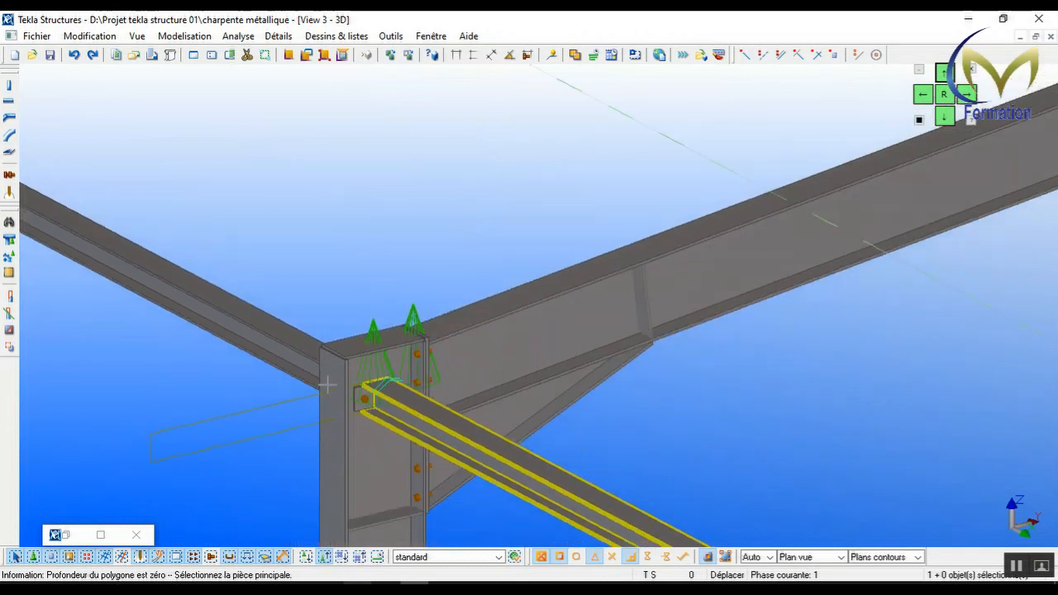
scroll(390, 346, "up", 4)
right_click(376, 148)
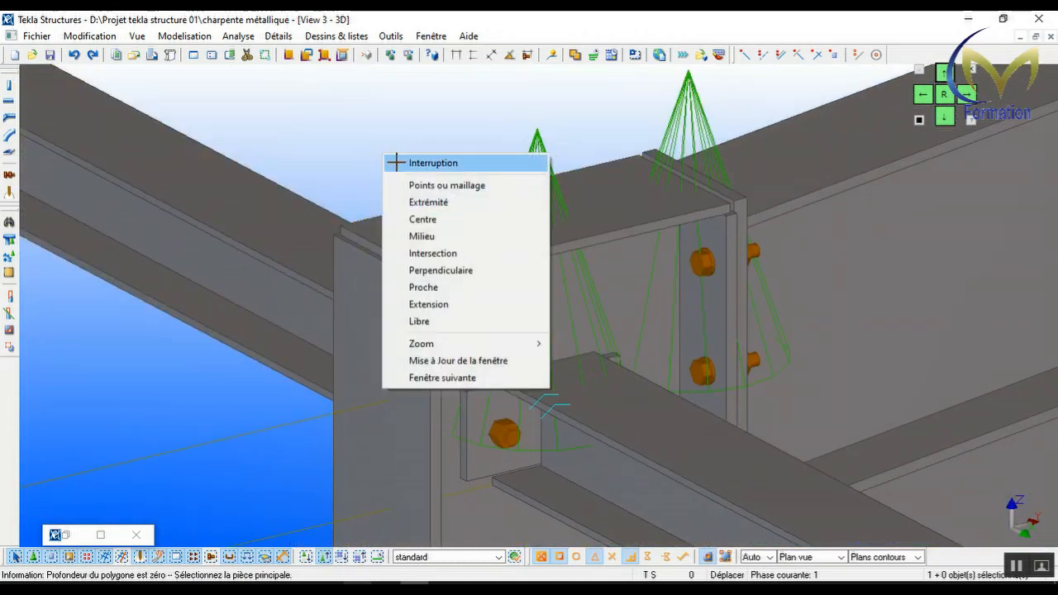
left_click(391, 160)
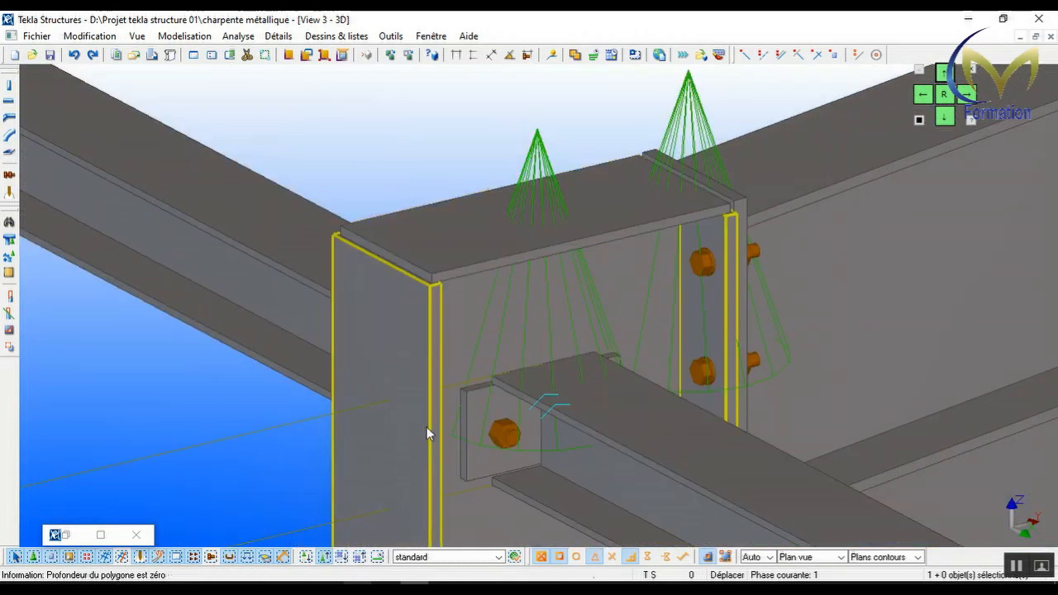
- Open the properties of the new component 142 connection and enable all of its property fields for modification
scroll(496, 425, "up", 3)
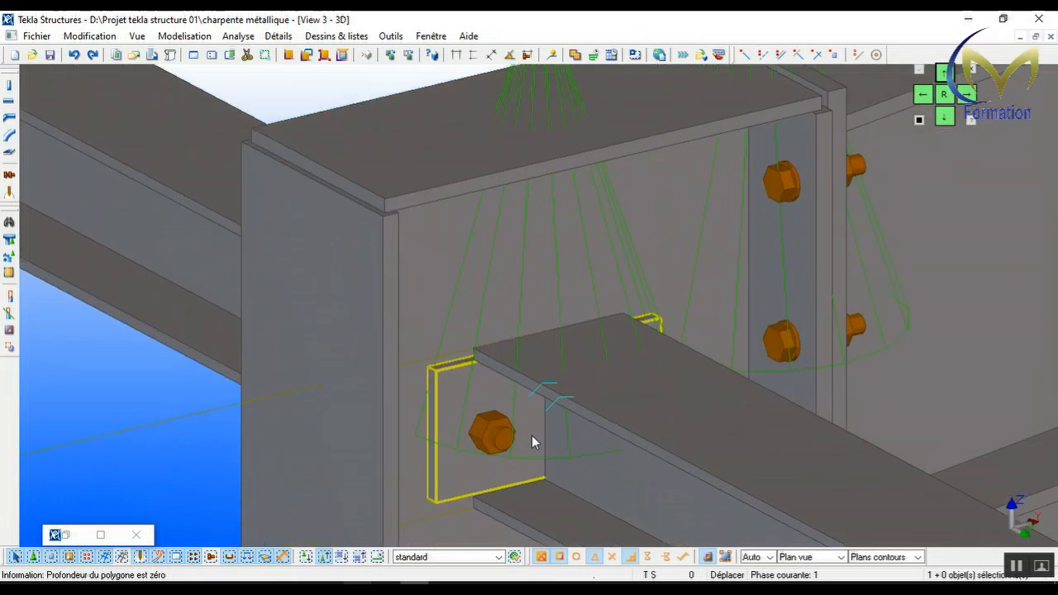
left_click(477, 331)
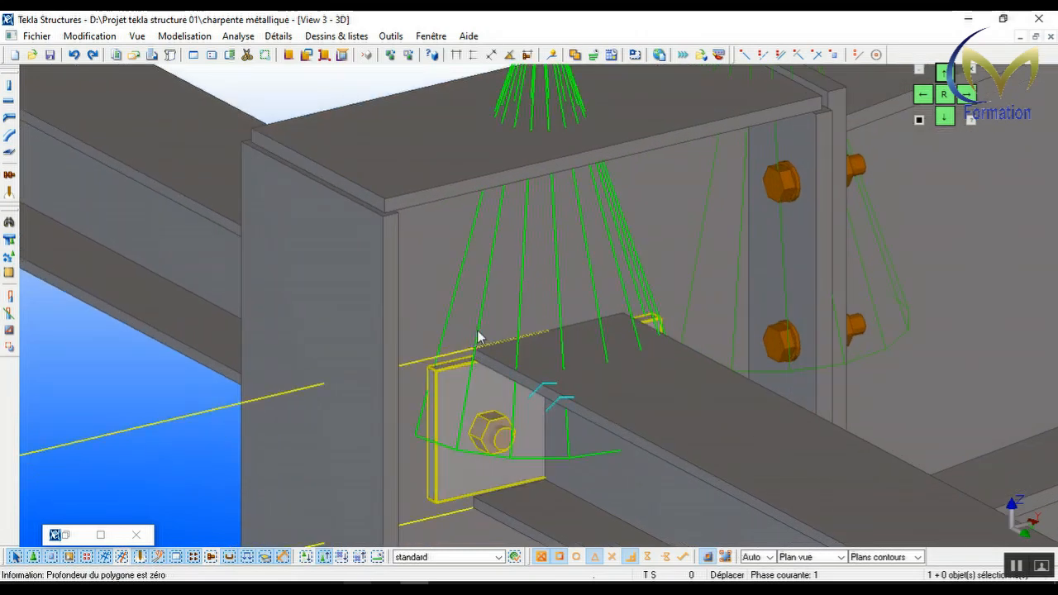
double_click(477, 337)
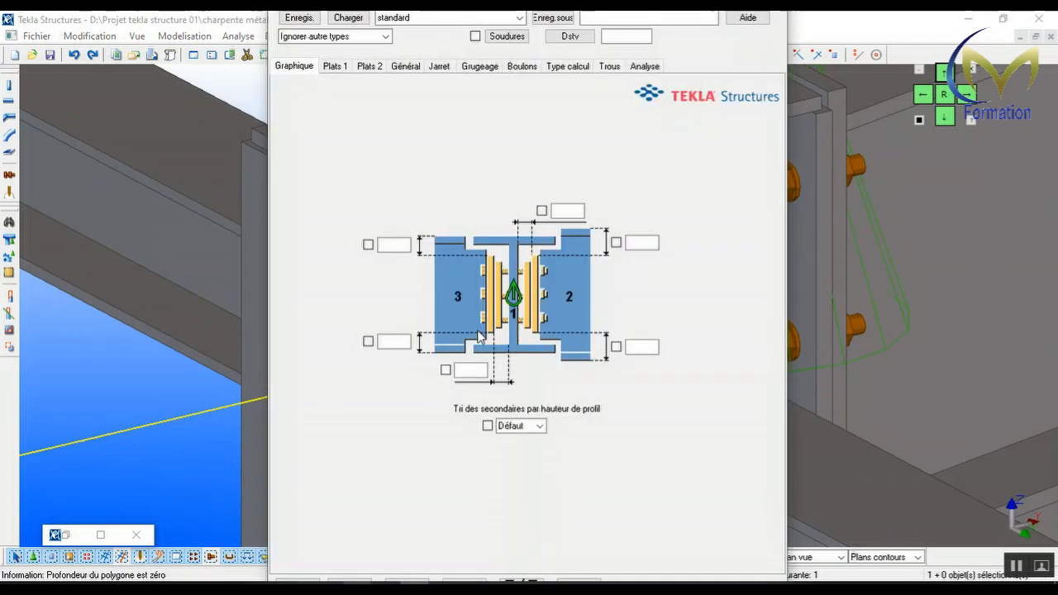
left_click(475, 36)
left_click(926, 99)
left_click(965, 94)
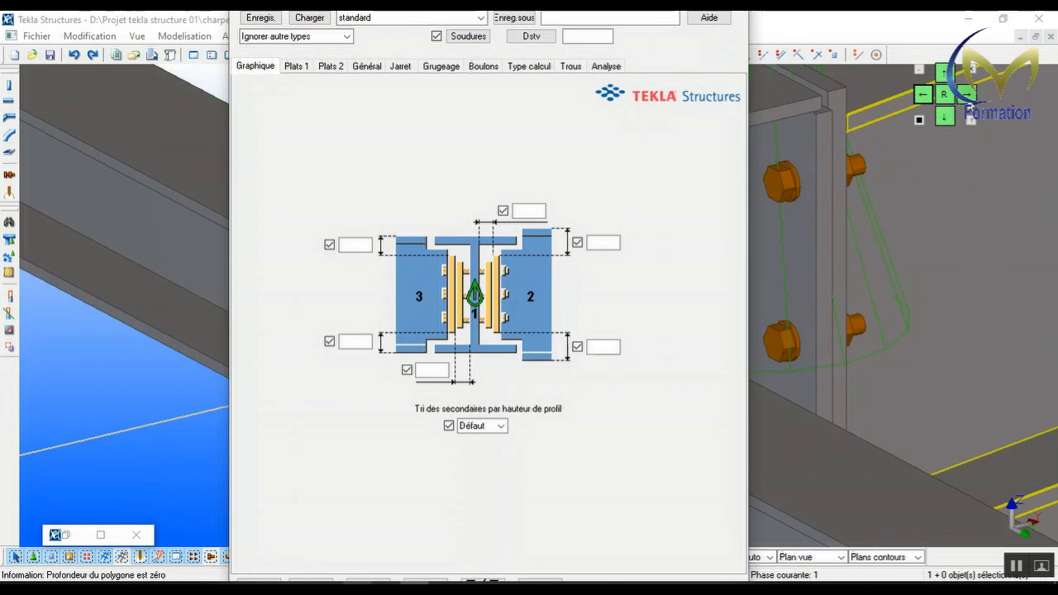
left_click(965, 93)
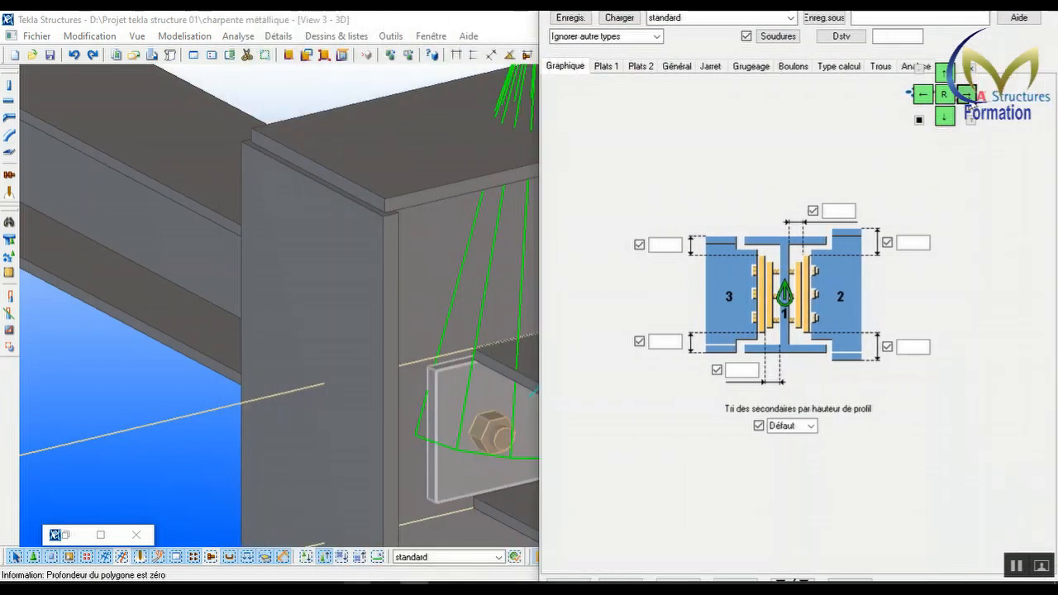
left_click(965, 93)
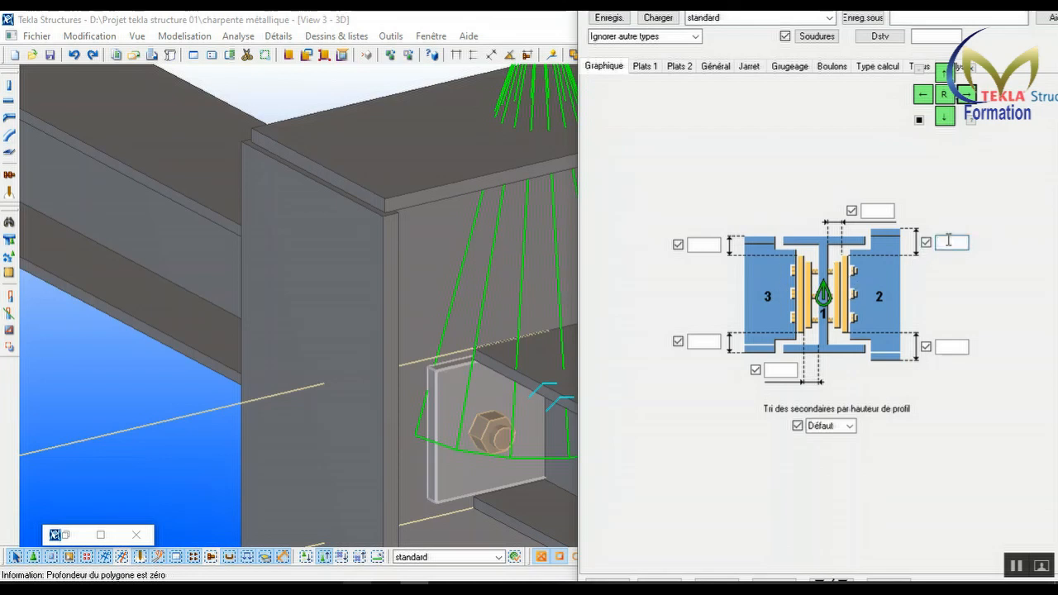
- Set the upper and lower end plate edge distances to -10 for both secondary beams and update the connection
left_click(948, 240)
type("-10")
left_click(946, 348)
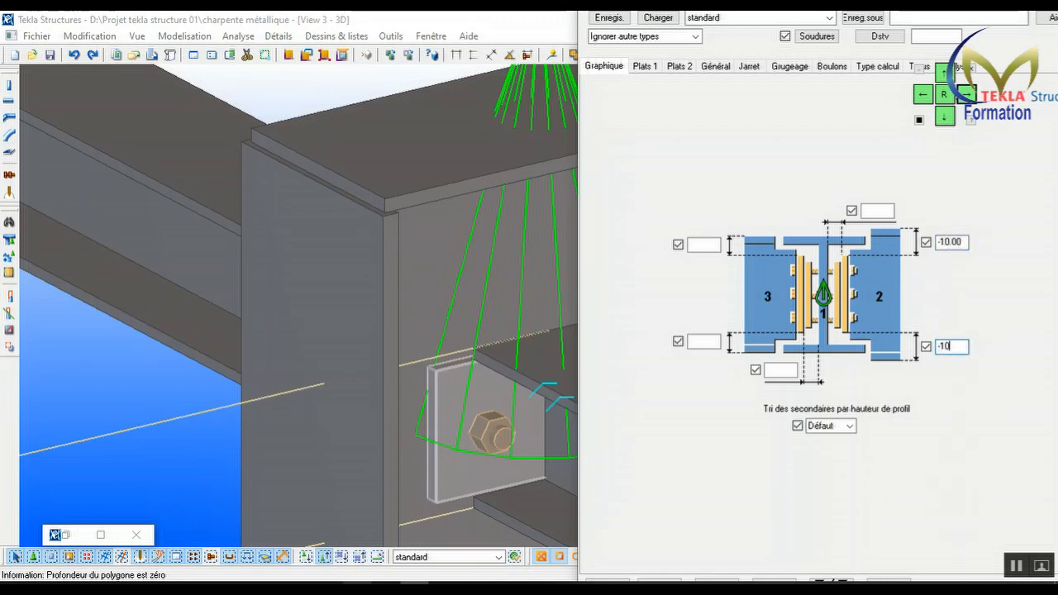
left_click(709, 241)
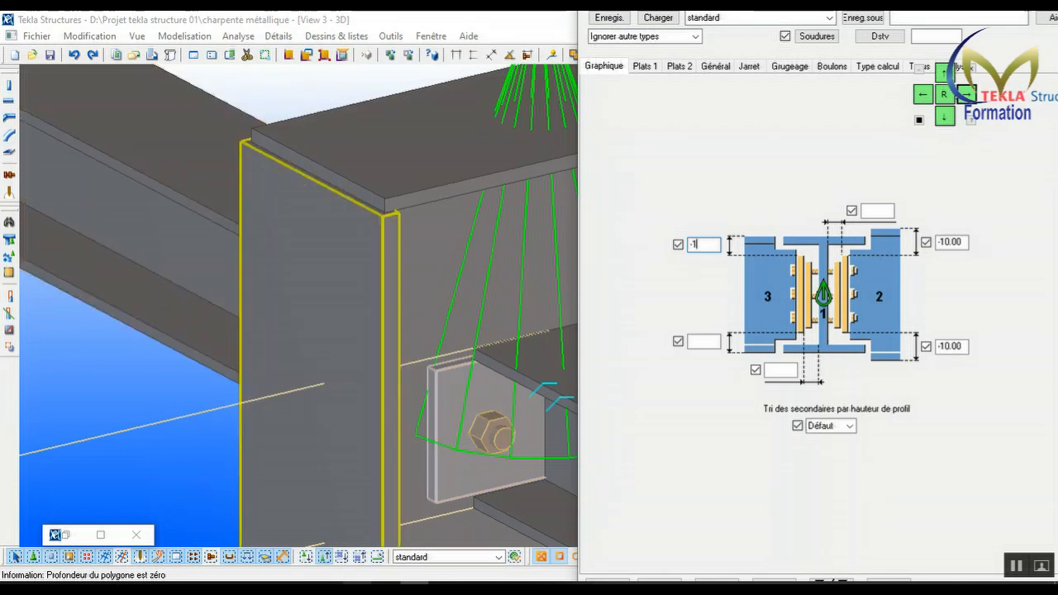
type("-10")
left_click(709, 342)
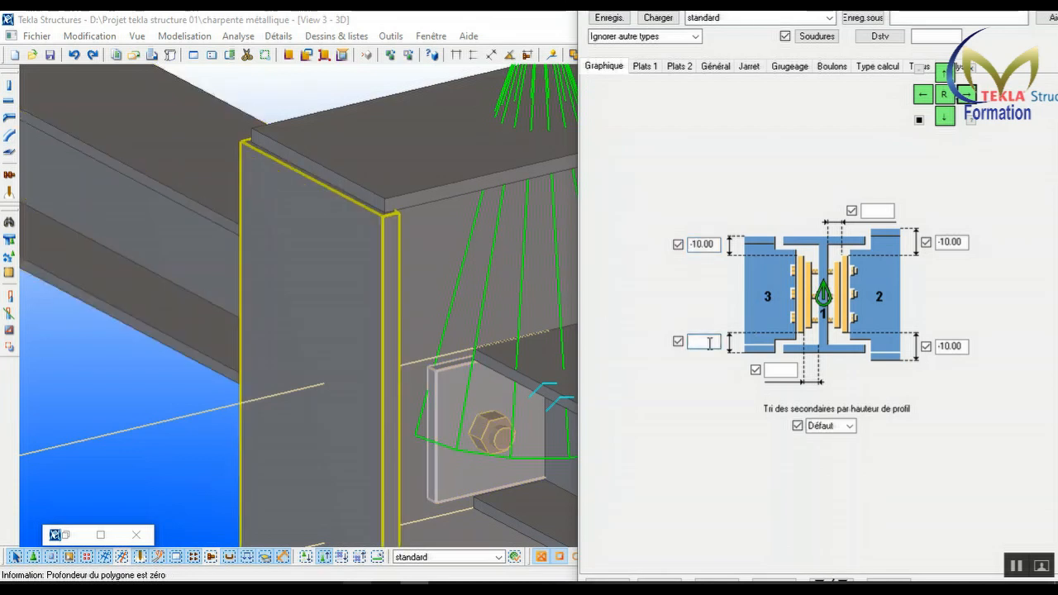
type("-10")
left_click(943, 73)
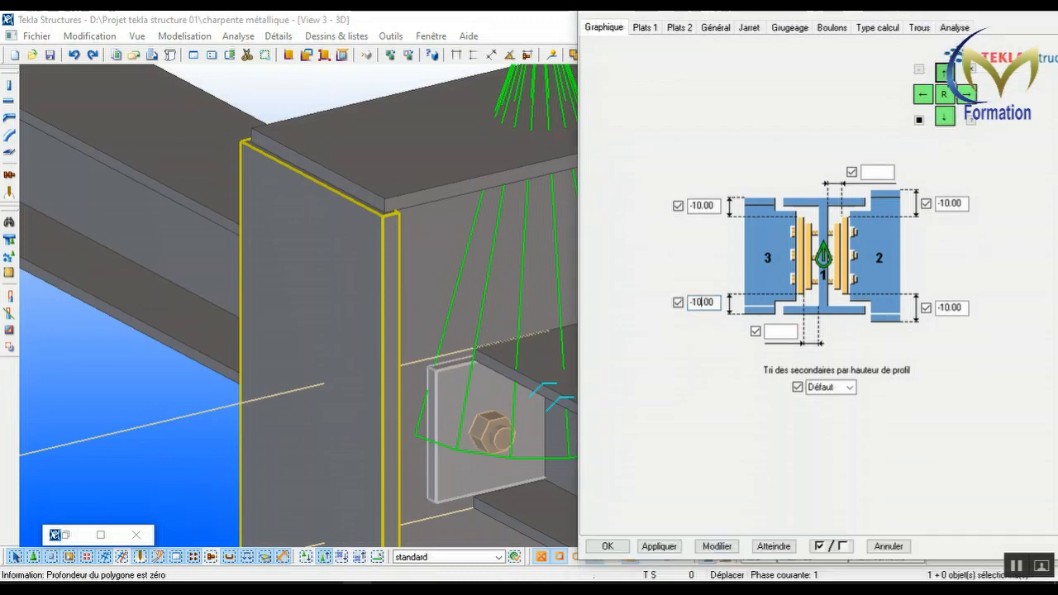
left_click(717, 546)
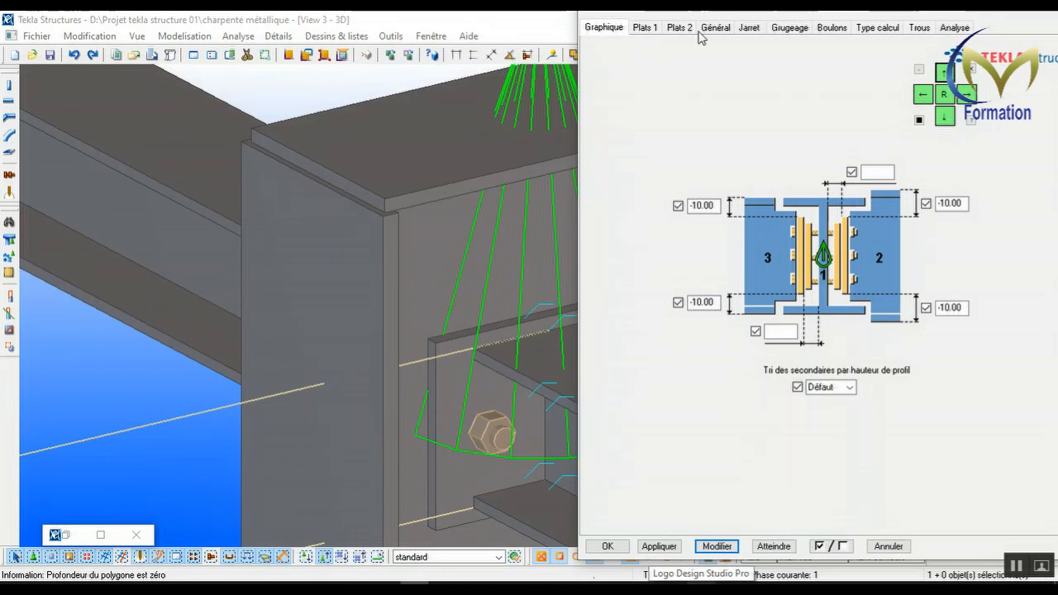
- Set the end plate thickness to 12 for both the first and second plates and update the connection
left_click(645, 28)
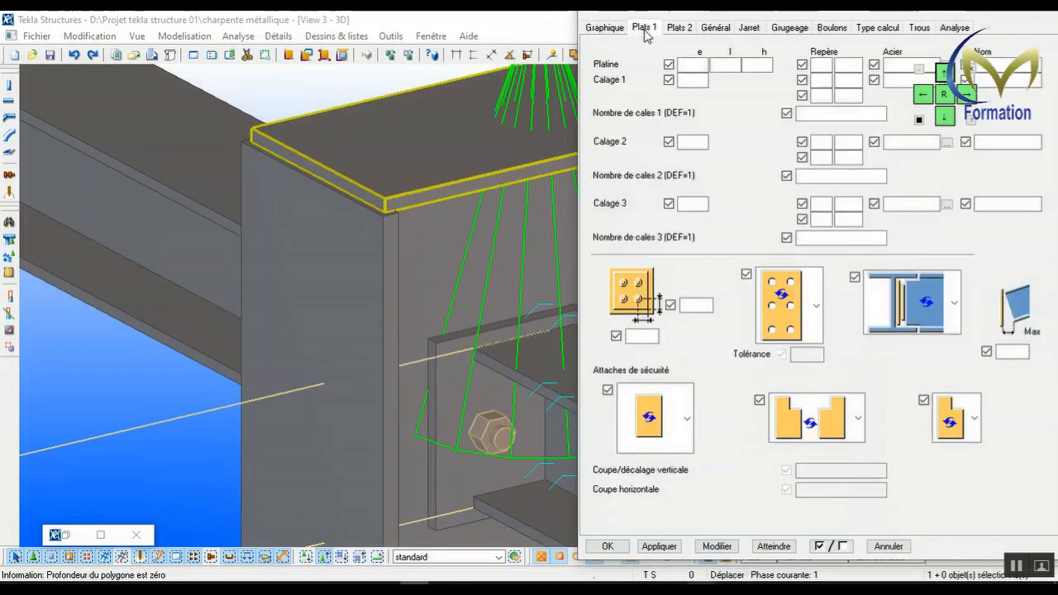
left_click(693, 63)
type("12")
left_click(679, 28)
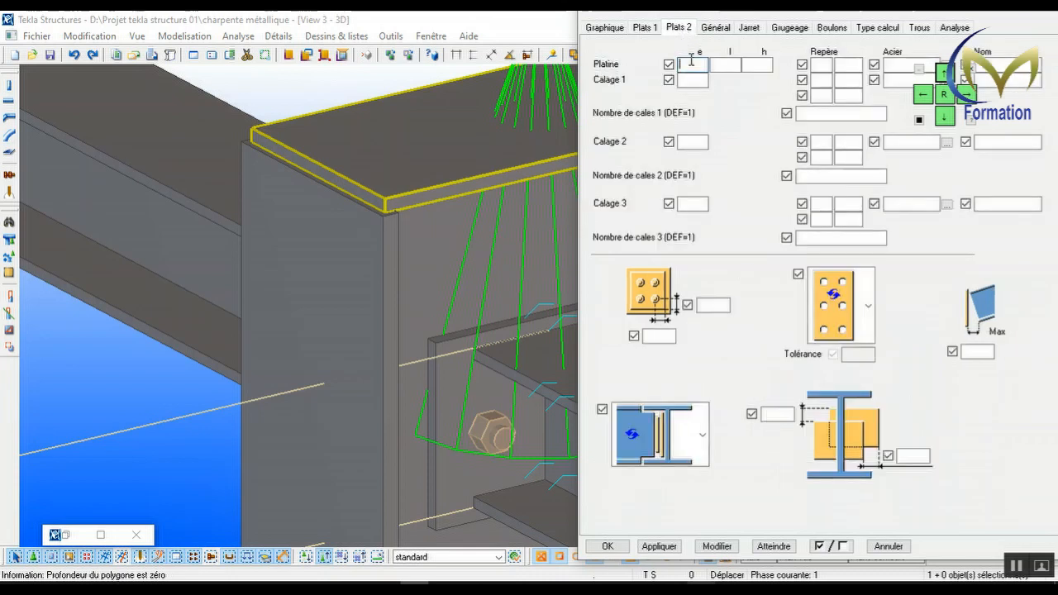
left_click(712, 546)
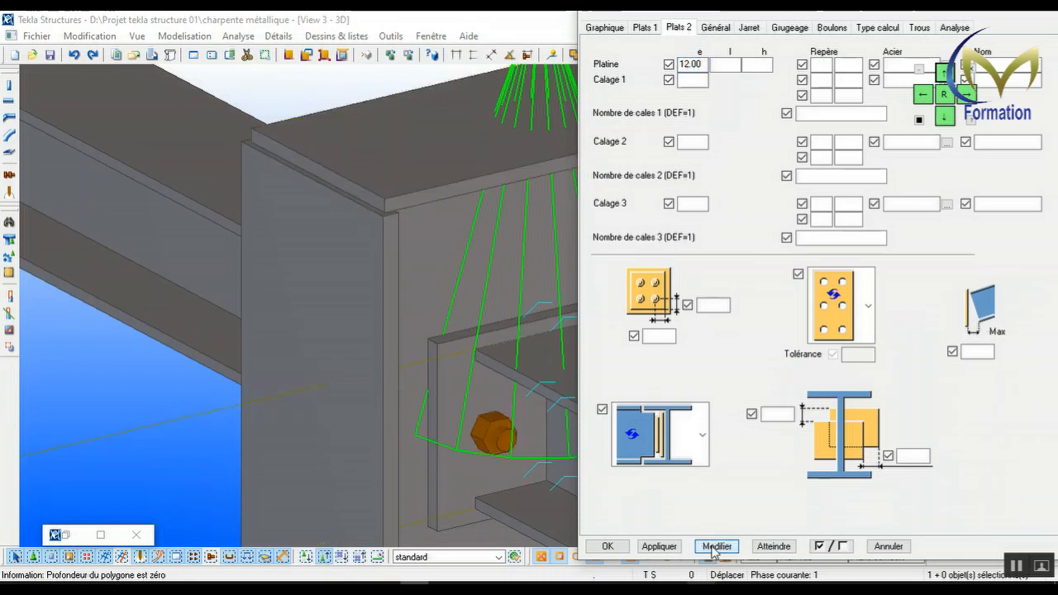
- Try a width of 130 for the second end plate and update the connection
left_click(731, 65)
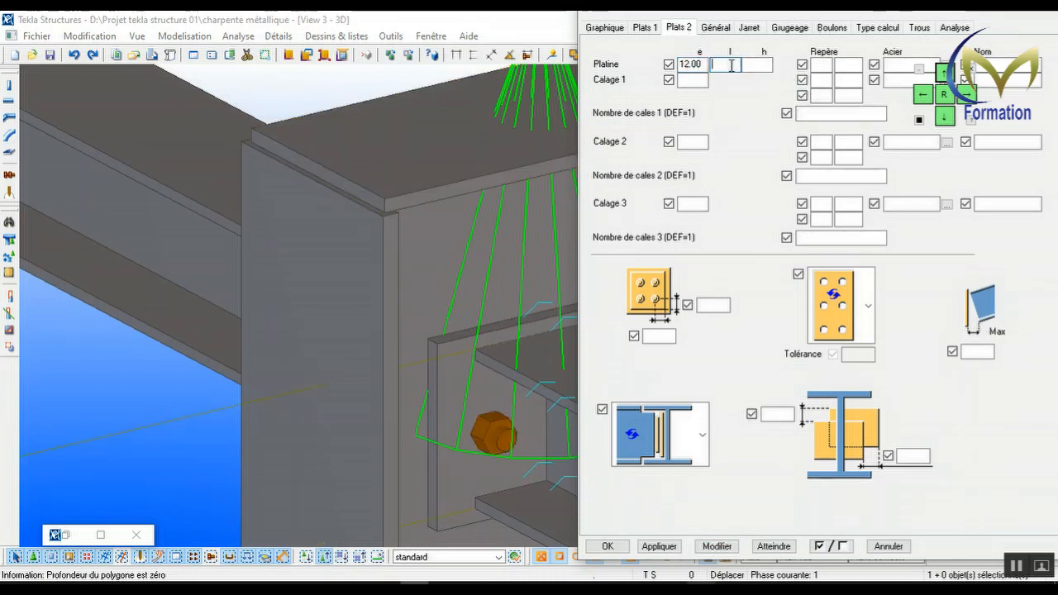
key("Tab")
left_click(728, 65)
type("130.00")
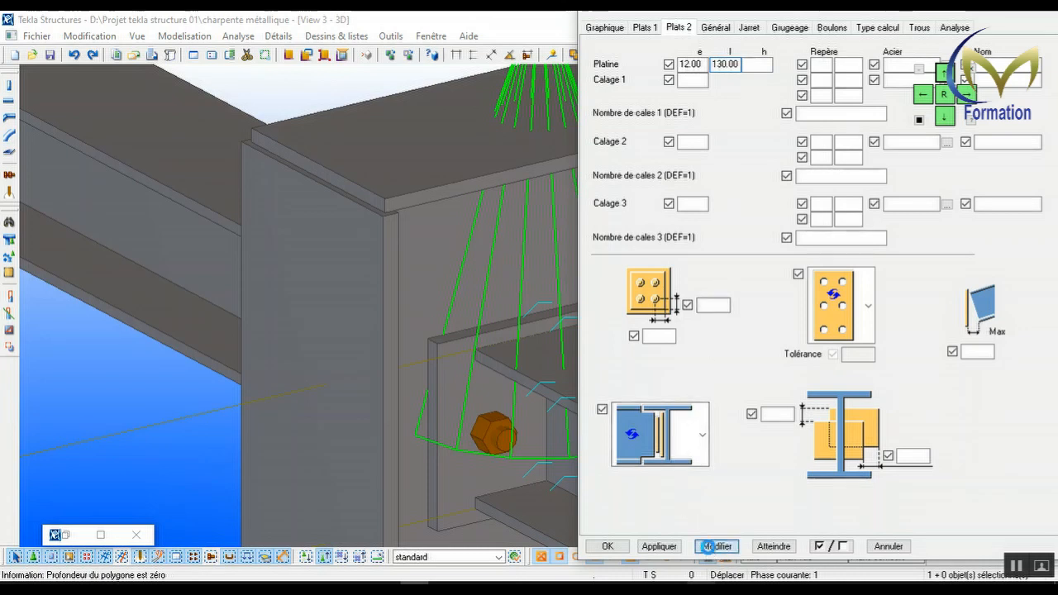
left_click(708, 546)
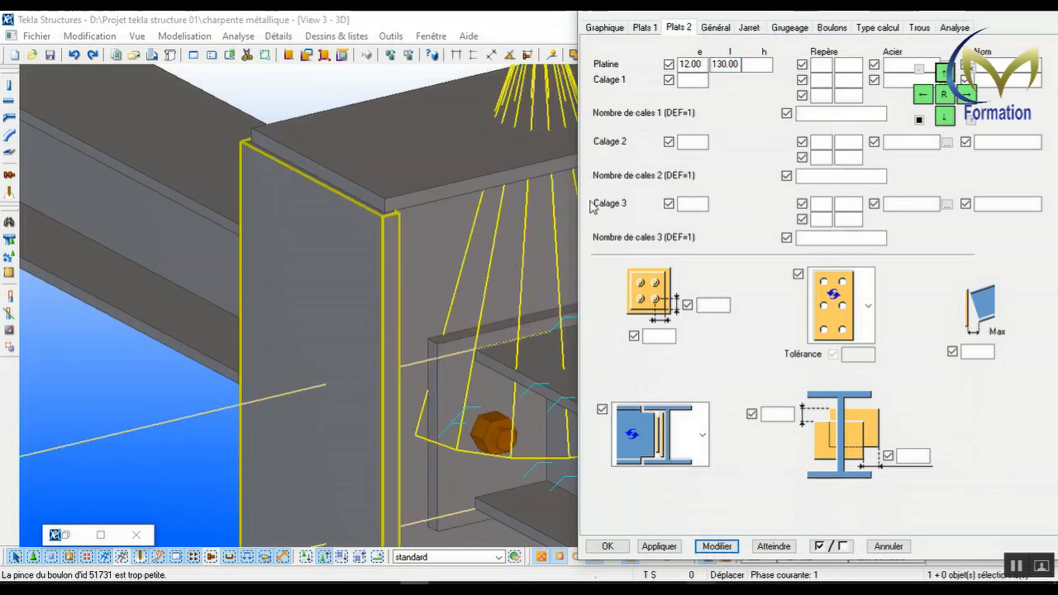
- Clear the second end plate's width value and update the connection
double_click(712, 64)
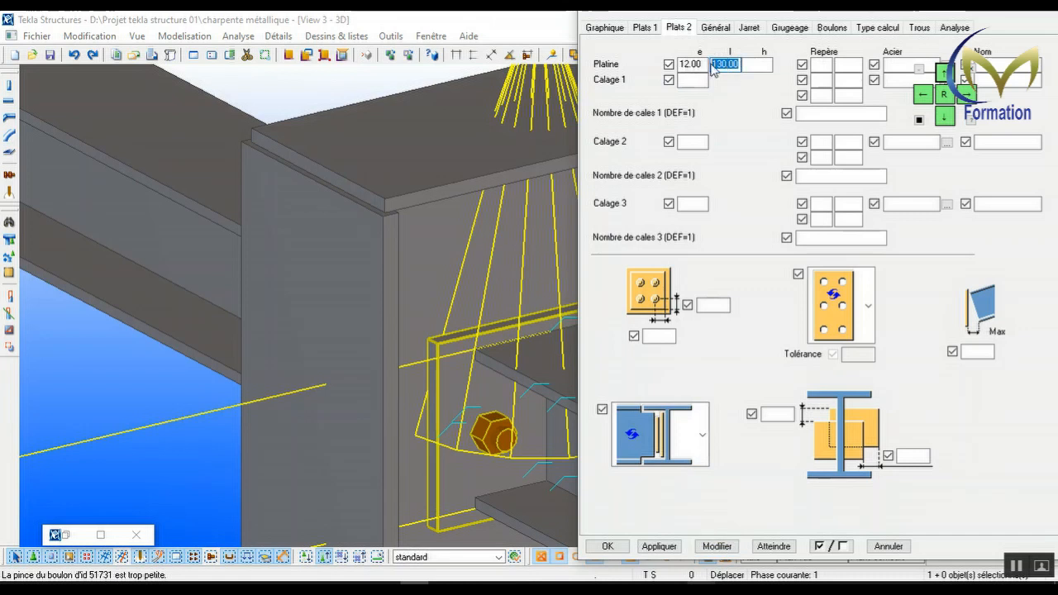
key("Delete")
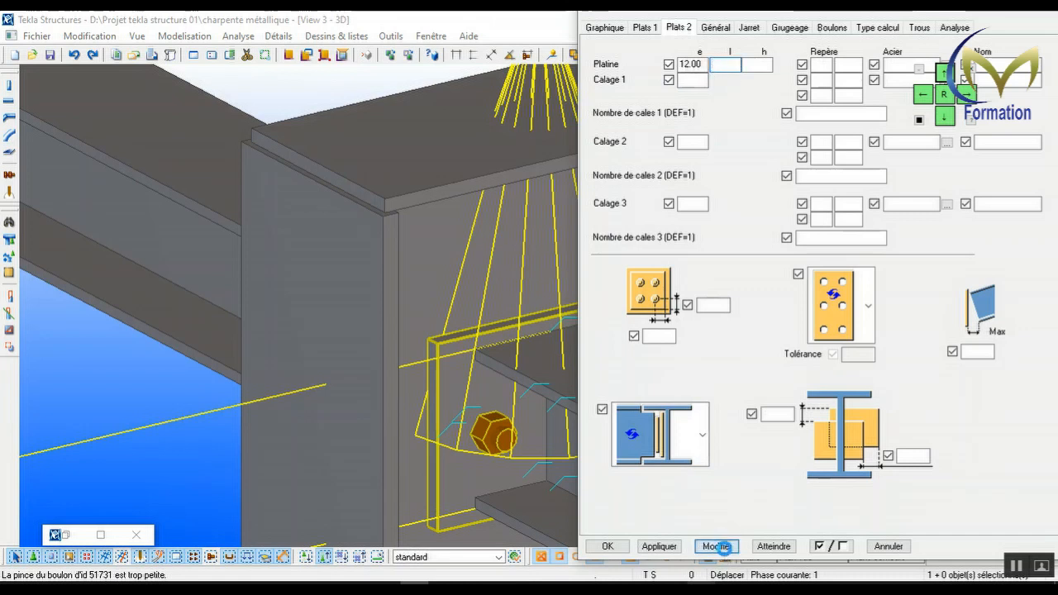
left_click(719, 547)
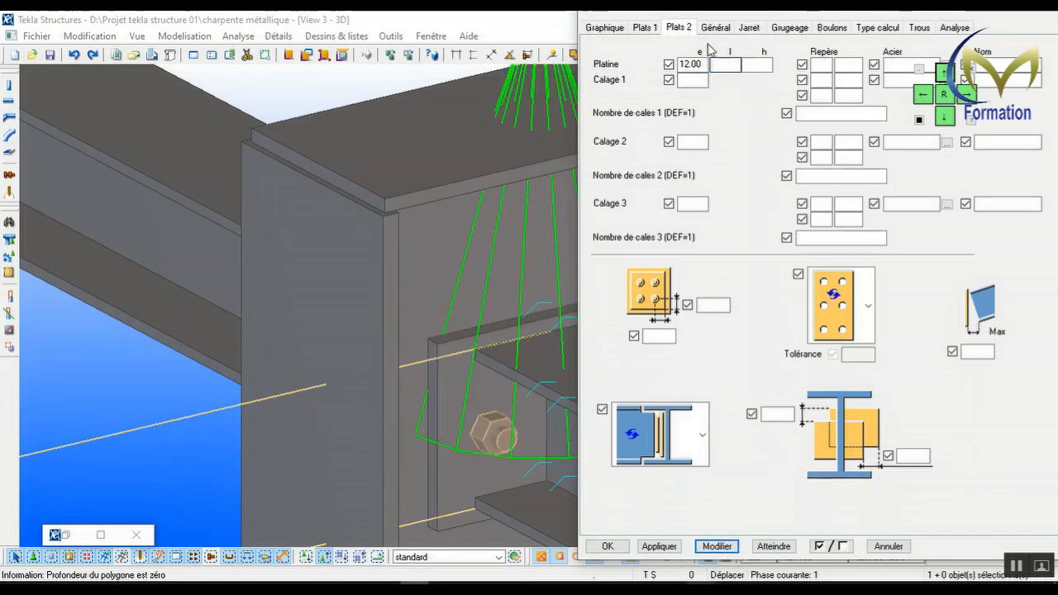
- Set the component 142 connection's bolt diameter to 14 and bolt class to HR8.8, and update the connection
left_click(829, 27)
left_click(717, 53)
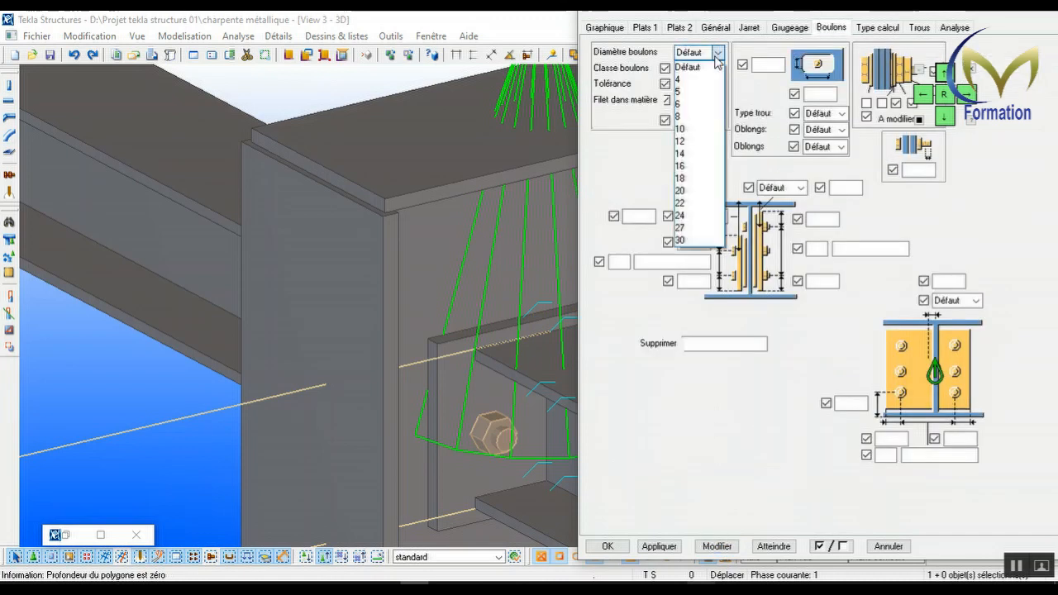
left_click(699, 153)
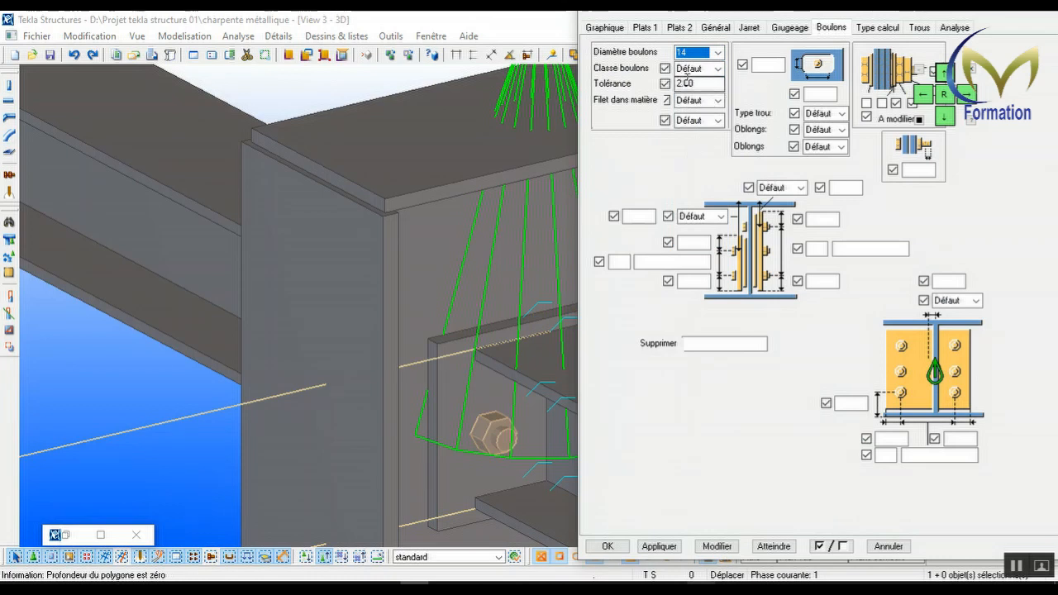
left_click(718, 68)
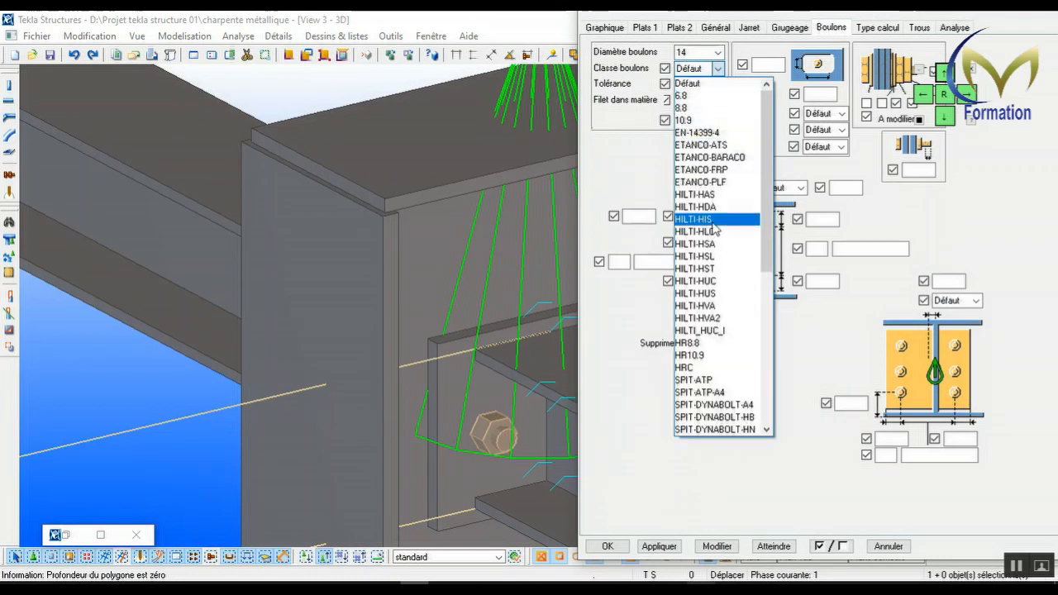
left_click(700, 342)
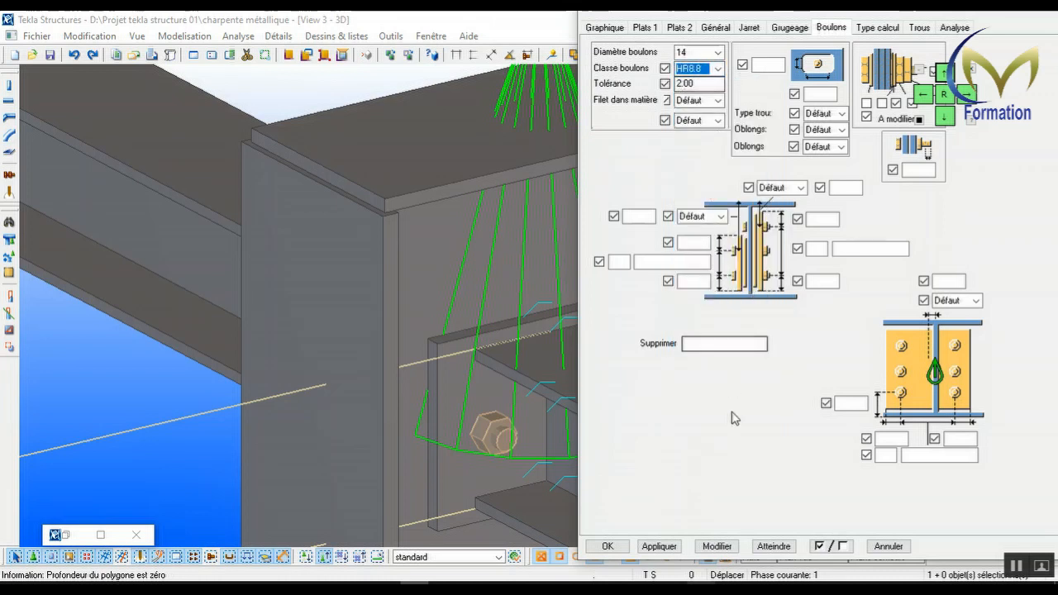
left_click(712, 546)
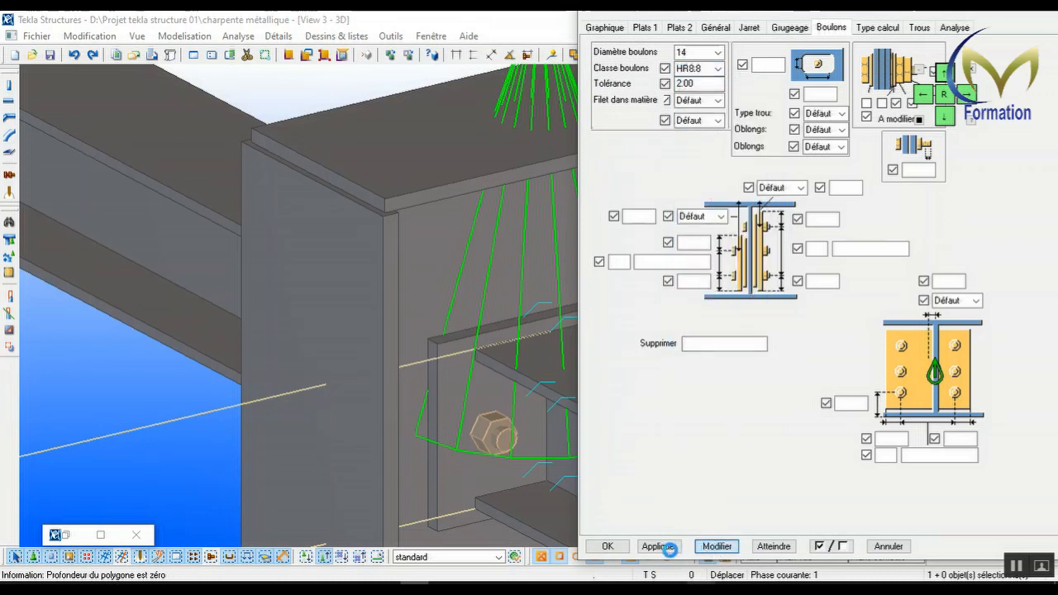
- Apply the component 142 connection settings and close its properties
left_click(658, 546)
left_click(622, 548)
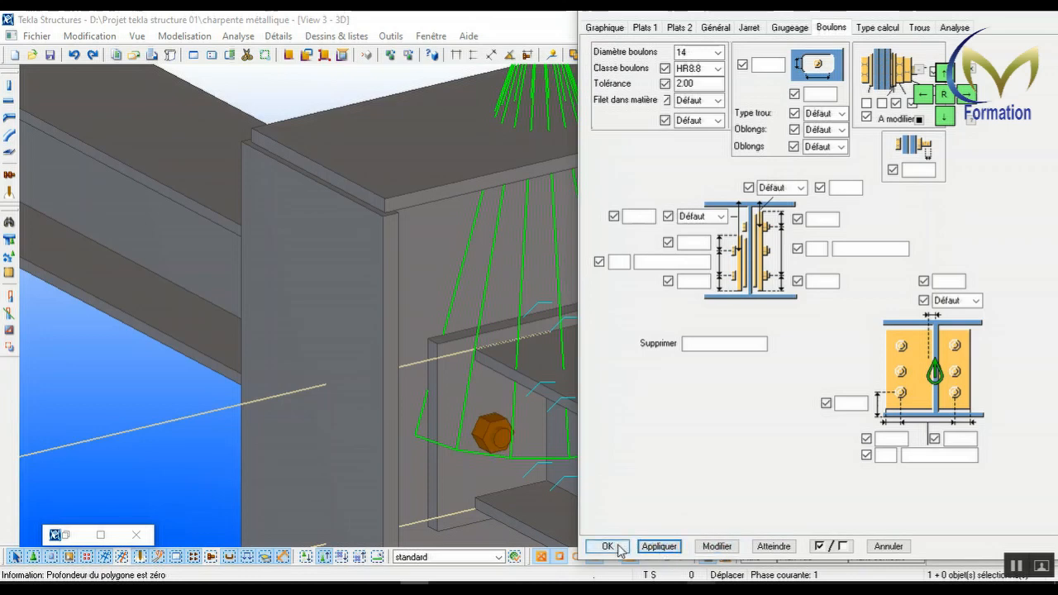
scroll(557, 381, "down", 4)
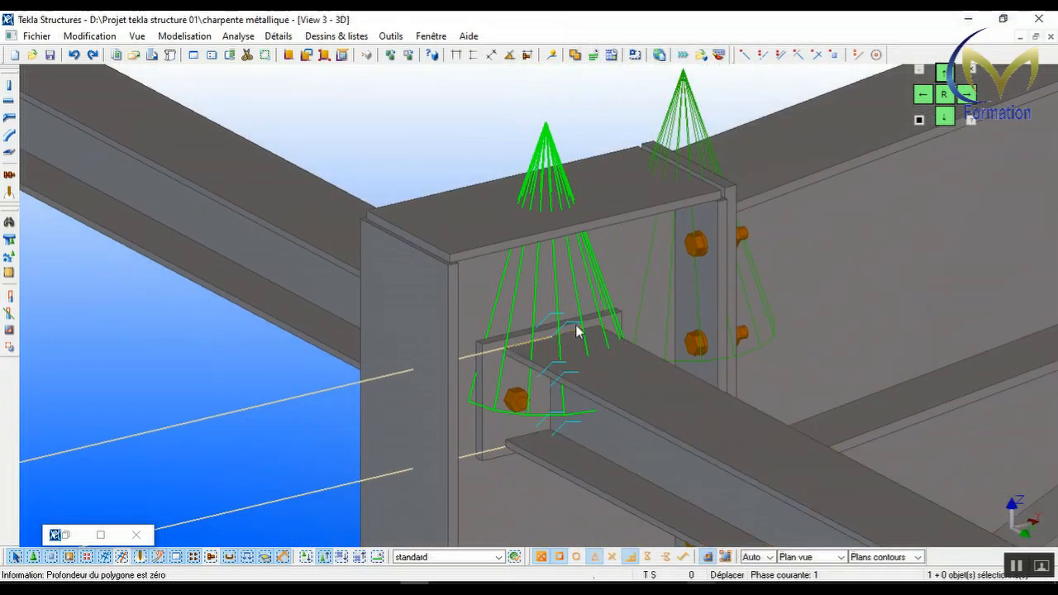
scroll(435, 333, "down", 2)
scroll(283, 276, "down", 6)
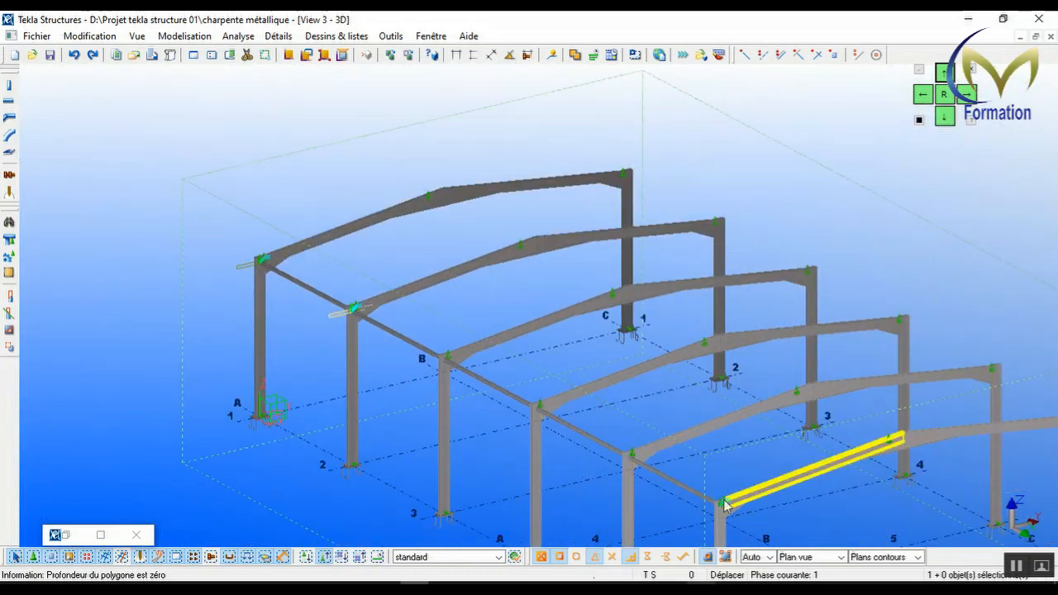
- Connect the two eave beams to the column at frame 3 on row A with component 142
scroll(465, 385, "up", 3)
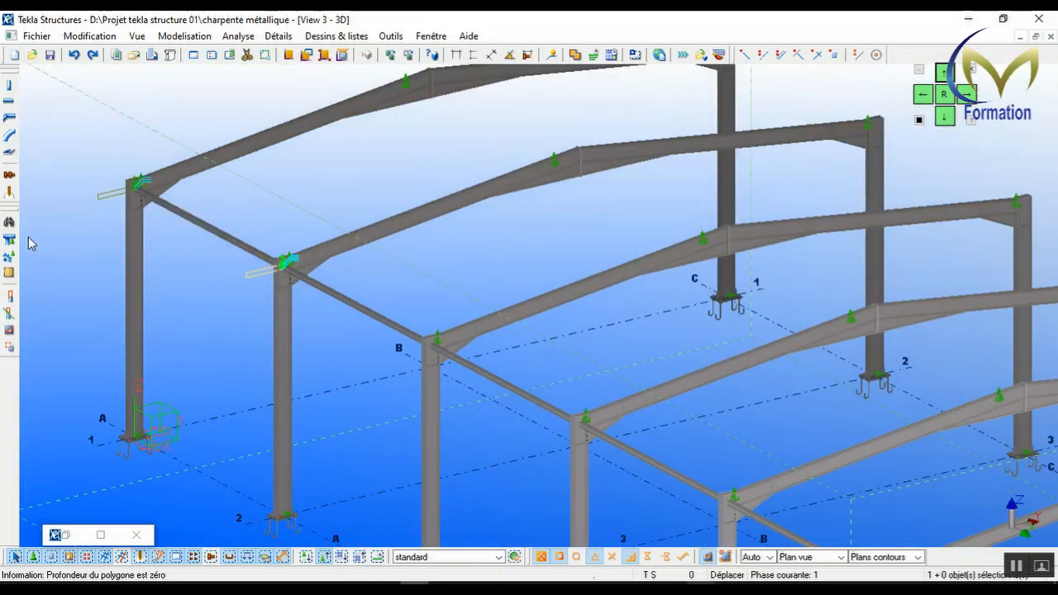
left_click(9, 224)
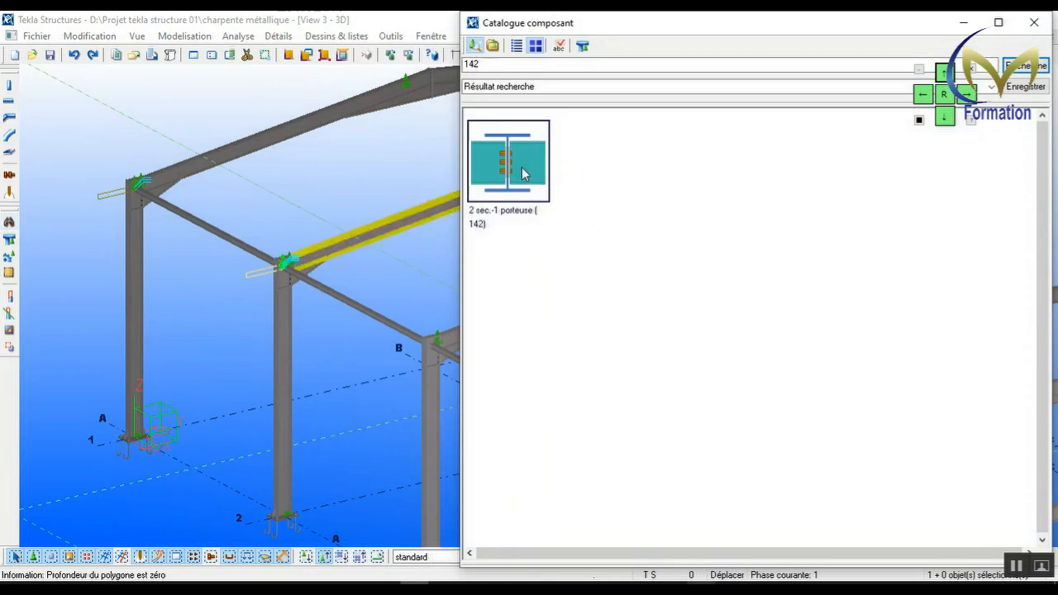
double_click(521, 170)
left_click(964, 22)
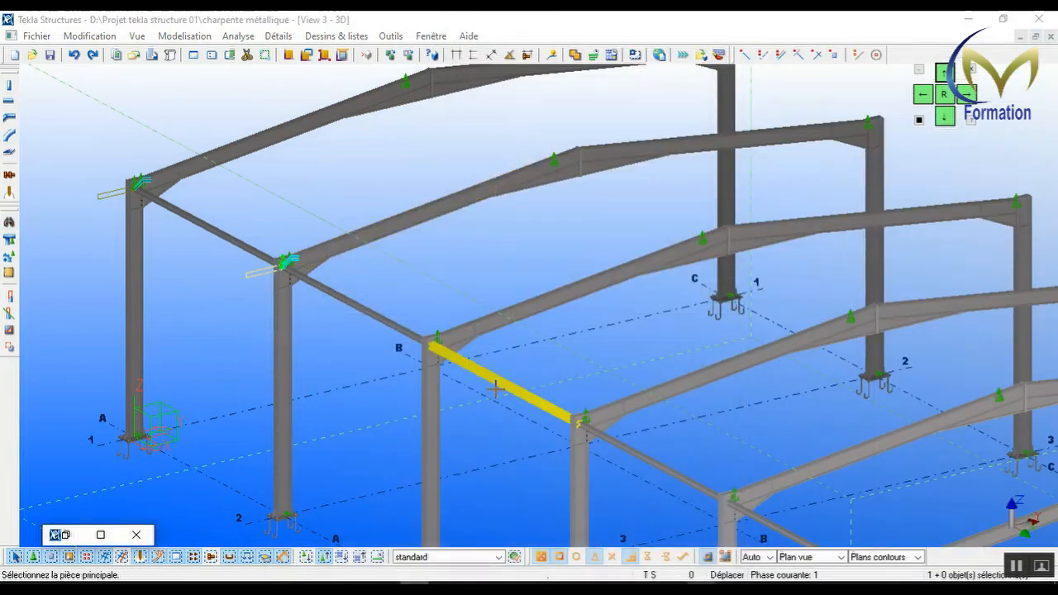
scroll(423, 325, "up", 3)
scroll(423, 325, "up", 4)
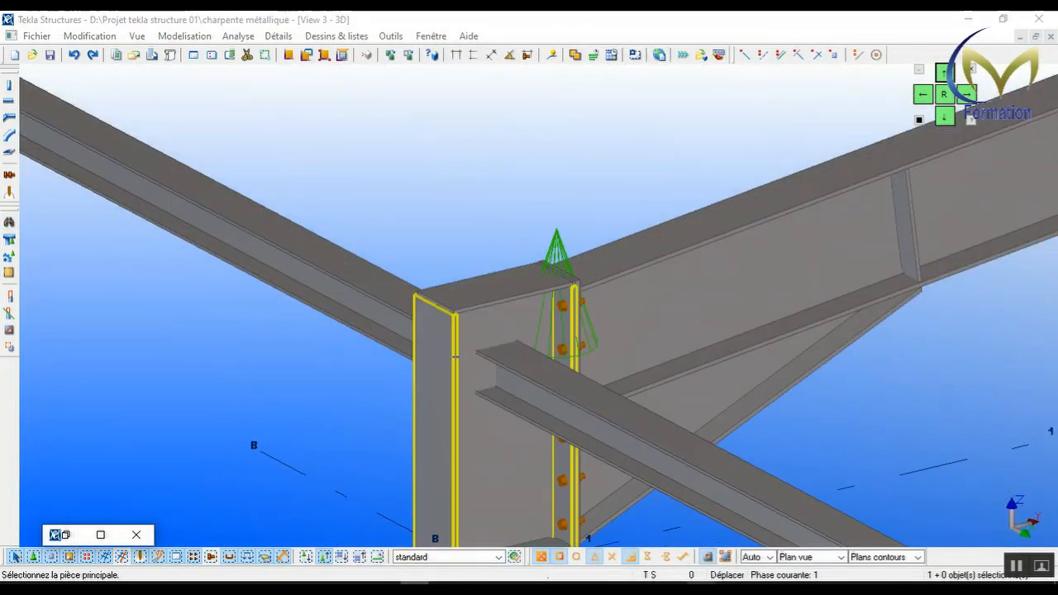
left_click(472, 371)
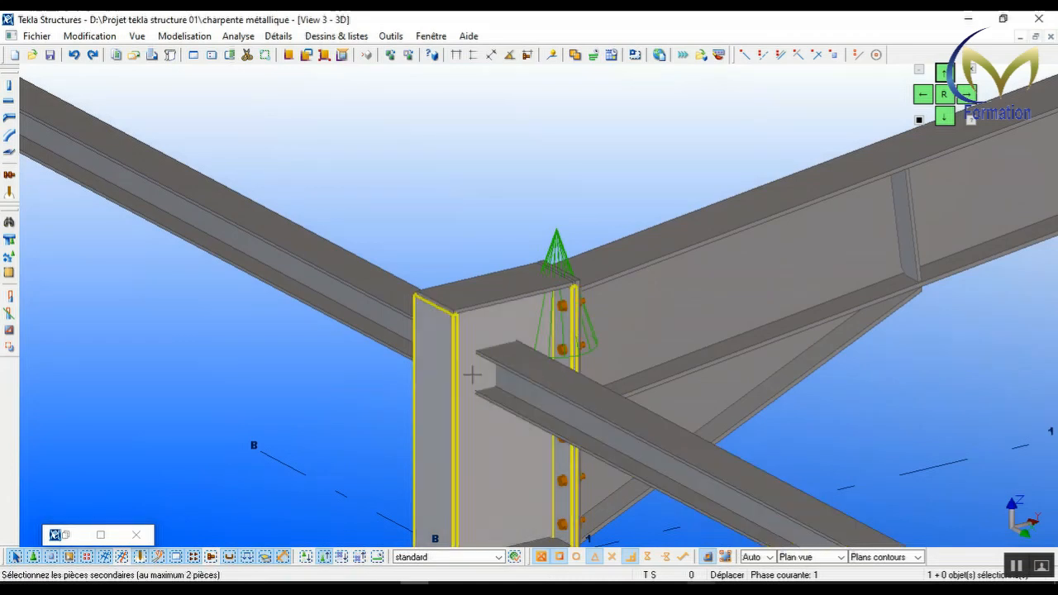
left_click(574, 403)
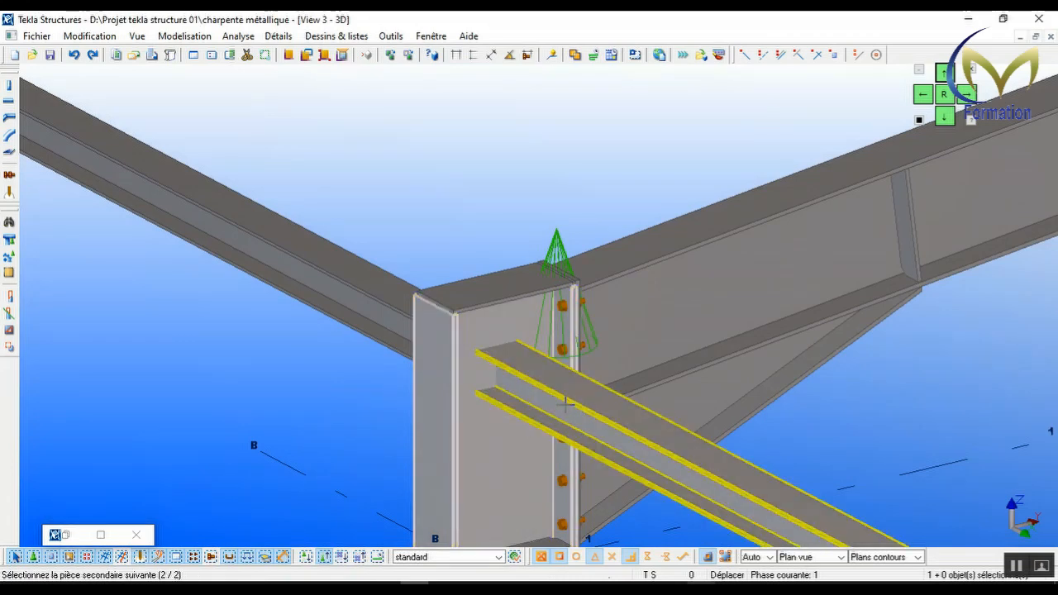
left_click(371, 304)
middle_click(371, 380)
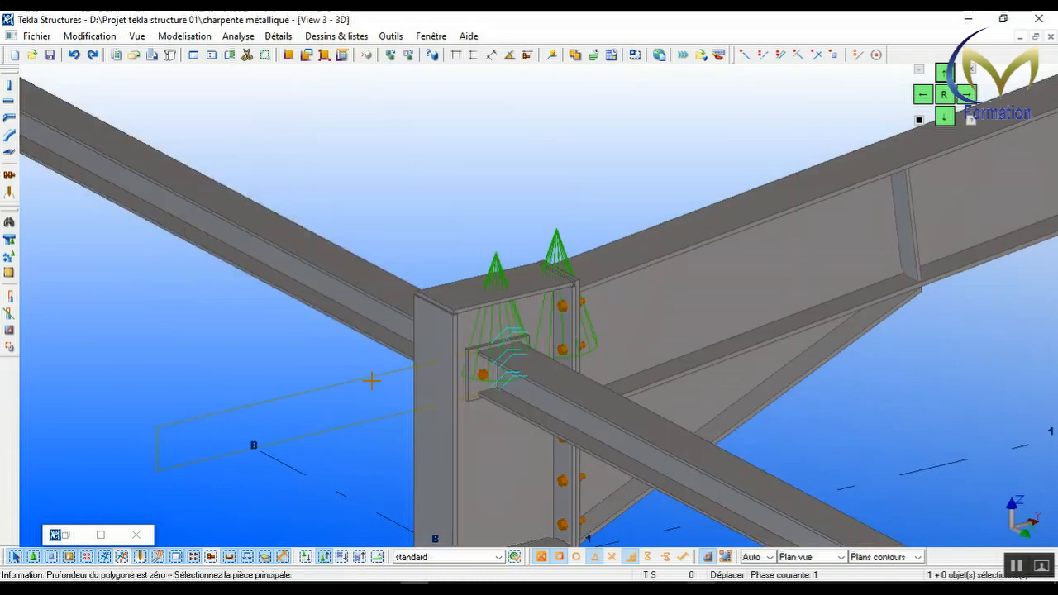
- Add the component 142 connection between the frame 4 column on row A and its two adjoining eave beams
scroll(330, 326, "down", 5)
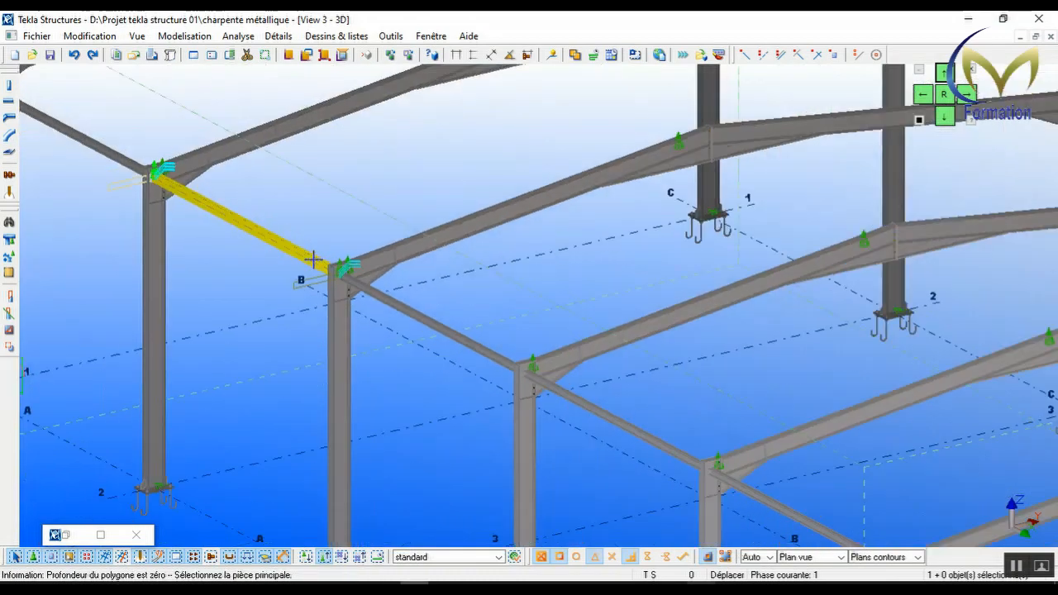
scroll(547, 385, "up", 4)
scroll(547, 385, "up", 3)
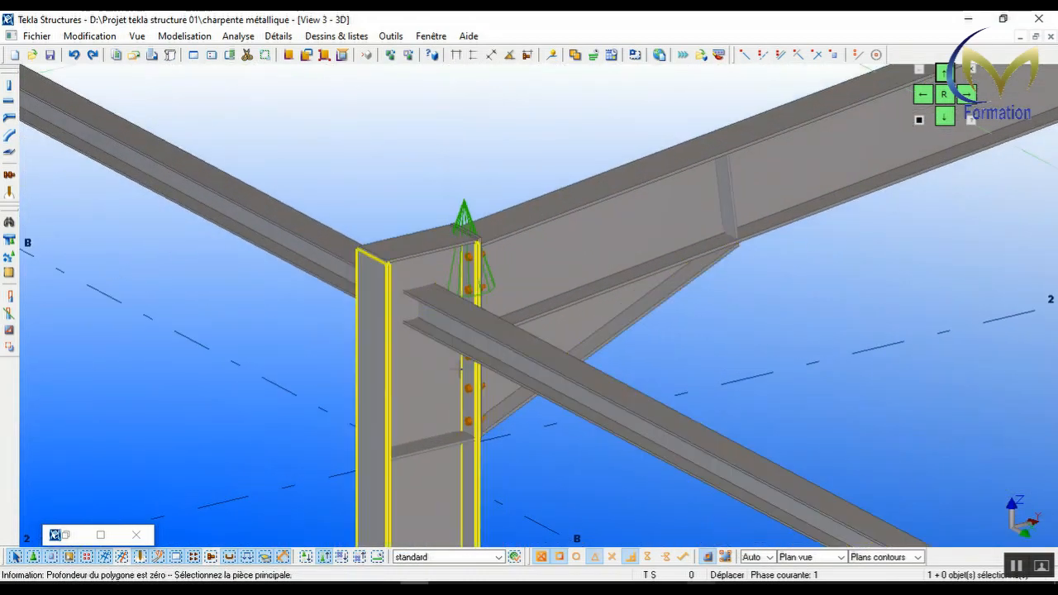
left_click(427, 360)
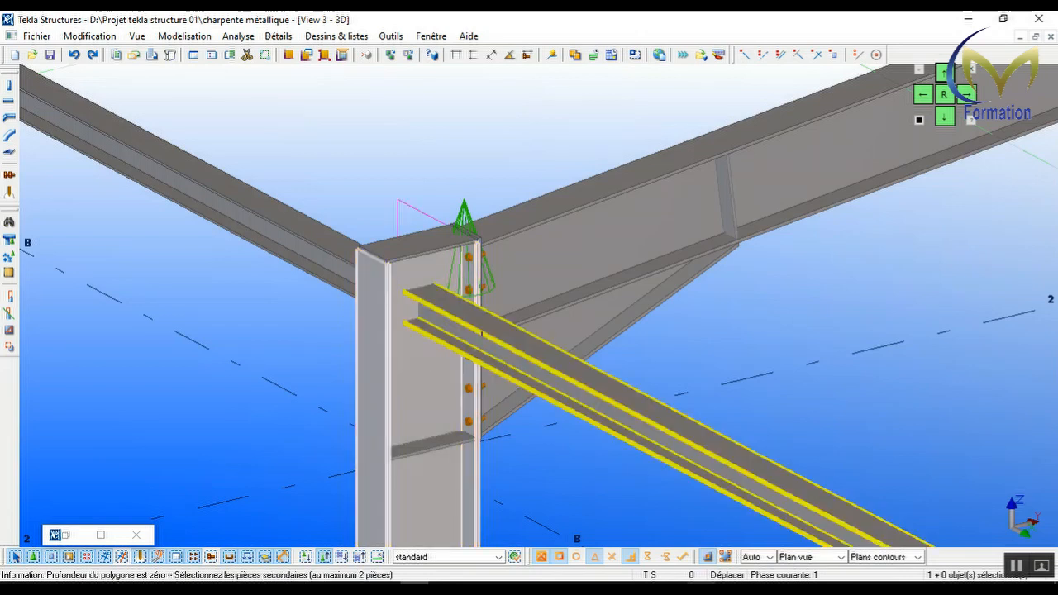
left_click(480, 332)
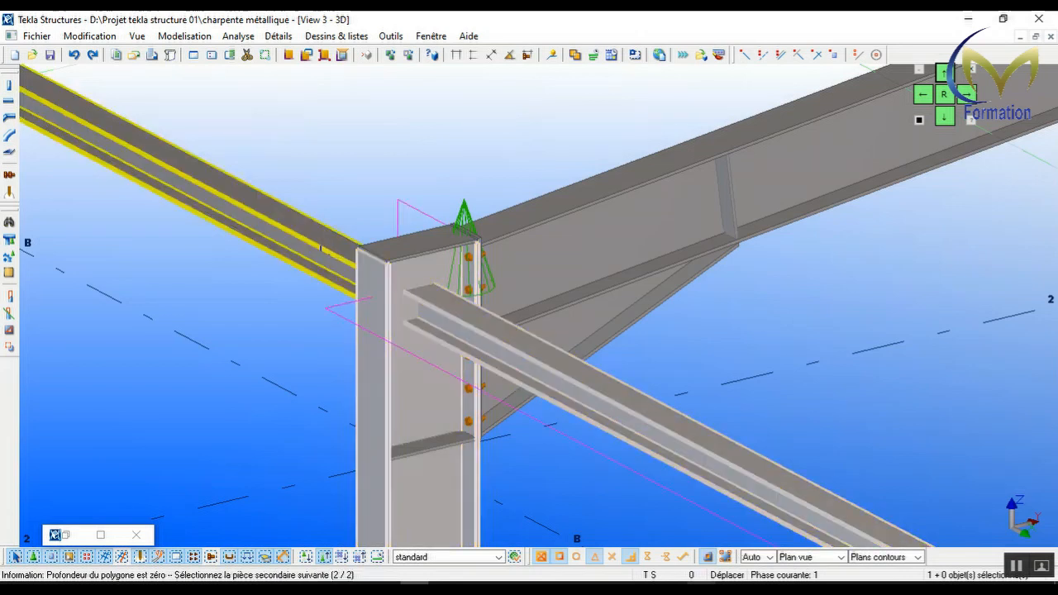
left_click(321, 252)
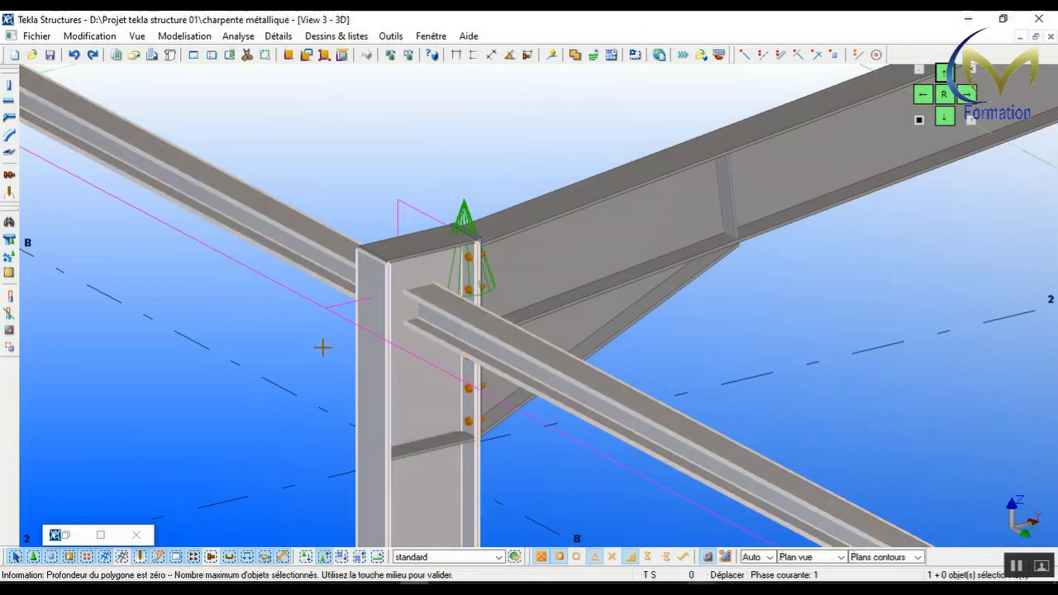
scroll(322, 347, "down", 10)
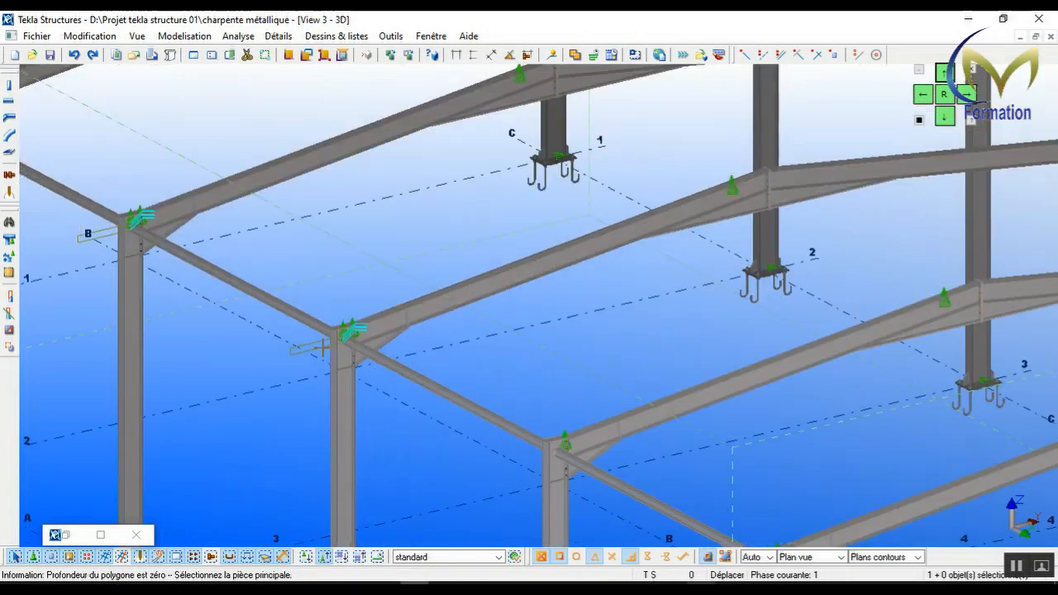
- Join both eave beams to the frame 5 column on row A with component 142 and end the command
scroll(453, 419, "up", 8)
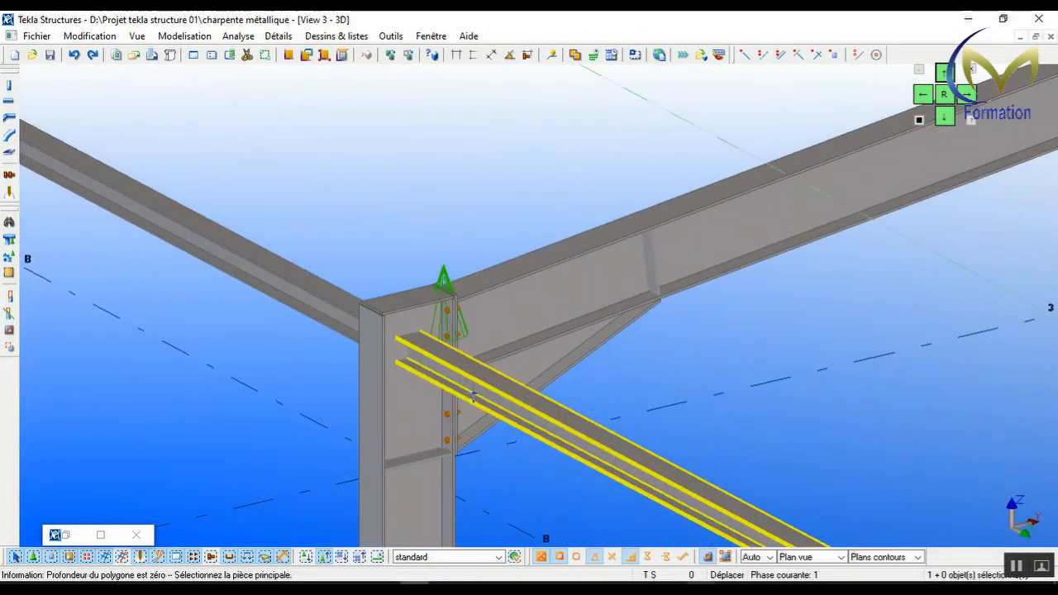
scroll(406, 344, "up", 4)
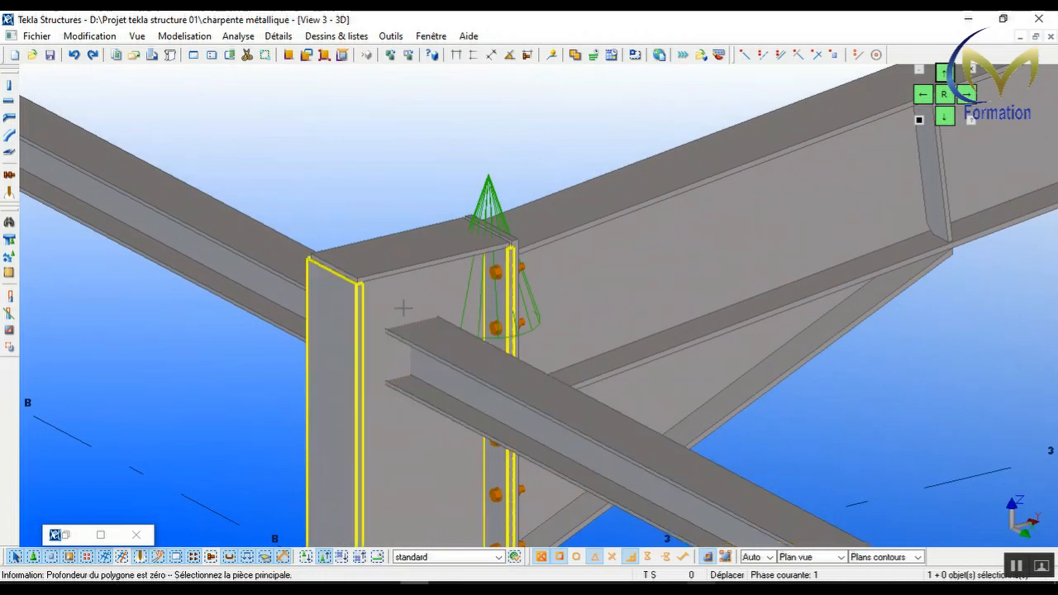
left_click(401, 306)
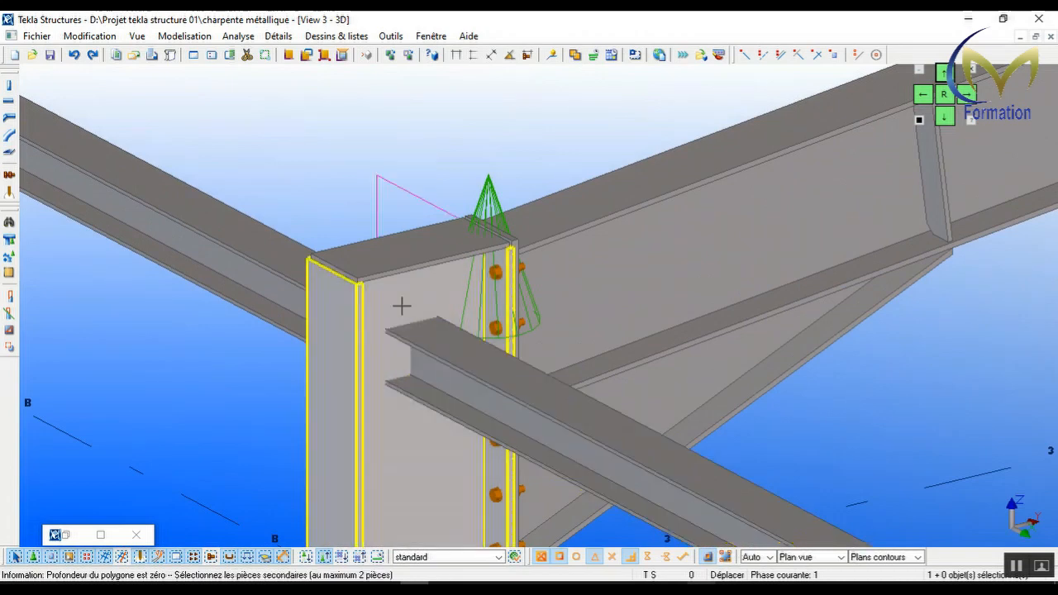
left_click(434, 354)
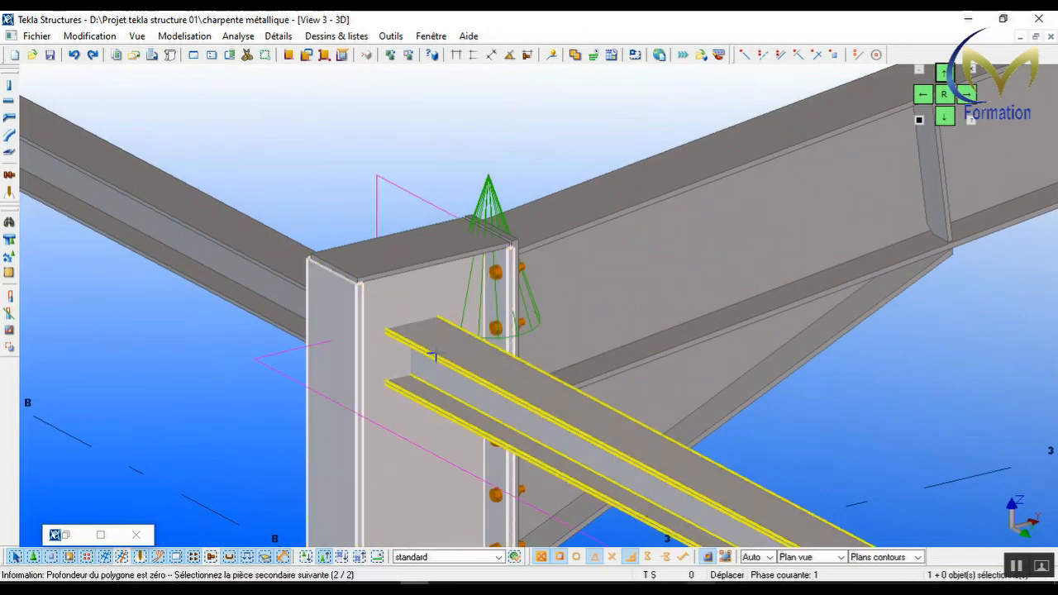
left_click(273, 273)
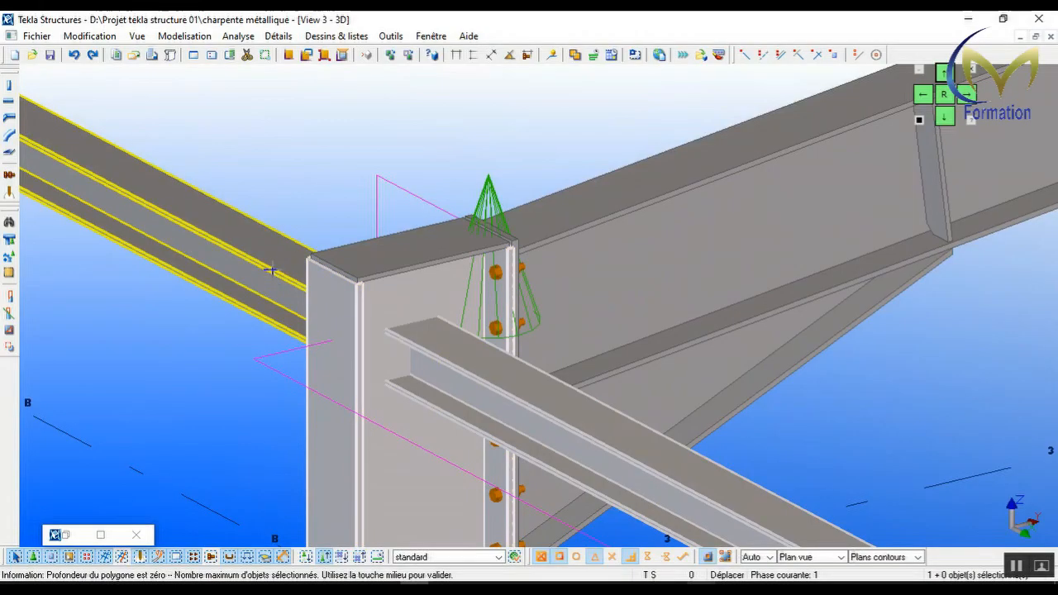
middle_click(345, 357)
scroll(330, 348, "down", 6)
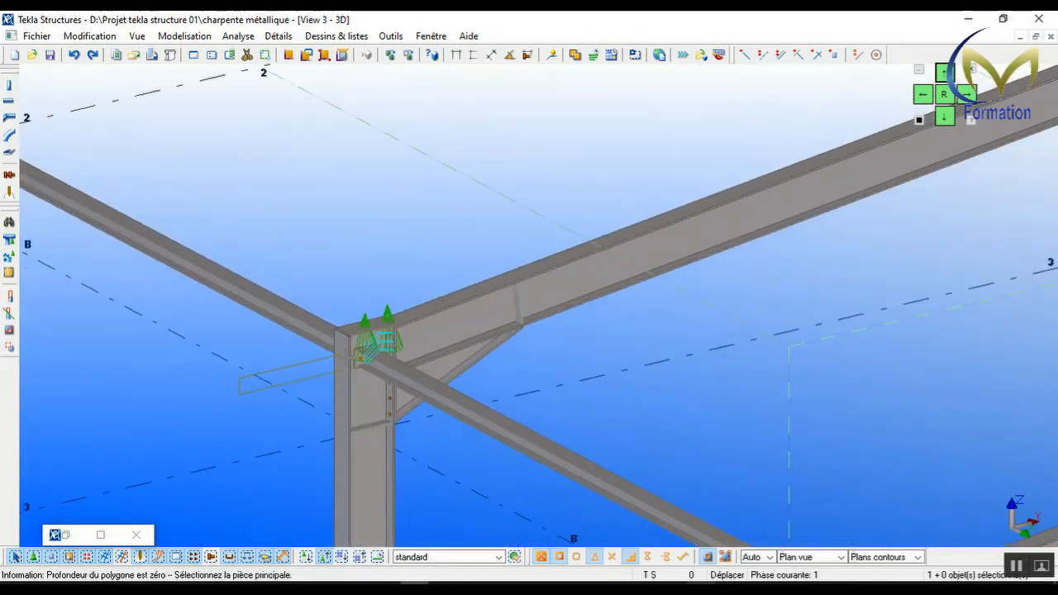
scroll(335, 351, "down", 2)
scroll(507, 432, "up", 8)
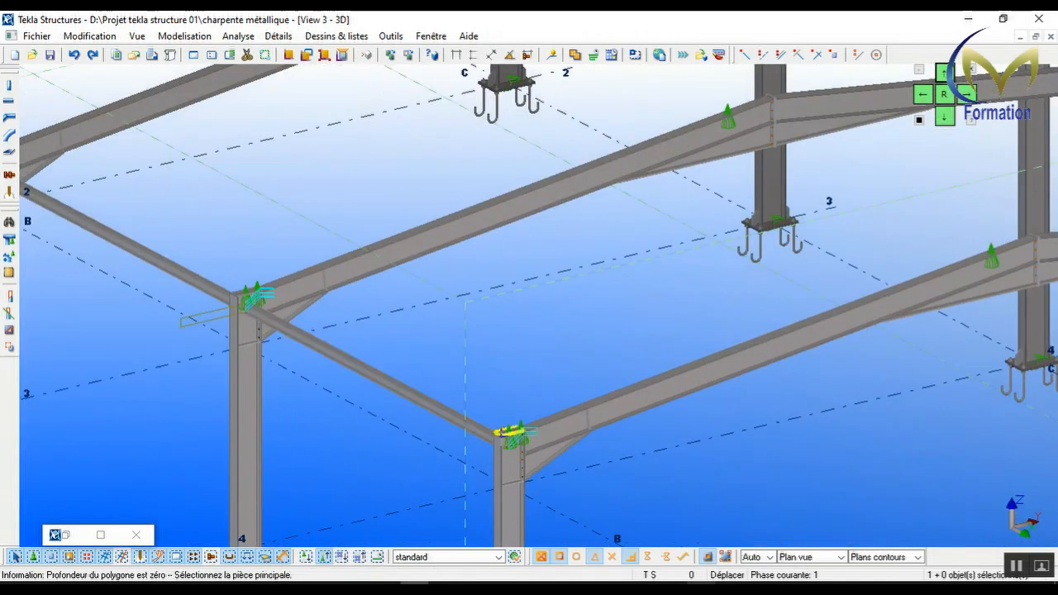
scroll(256, 317, "down", 10)
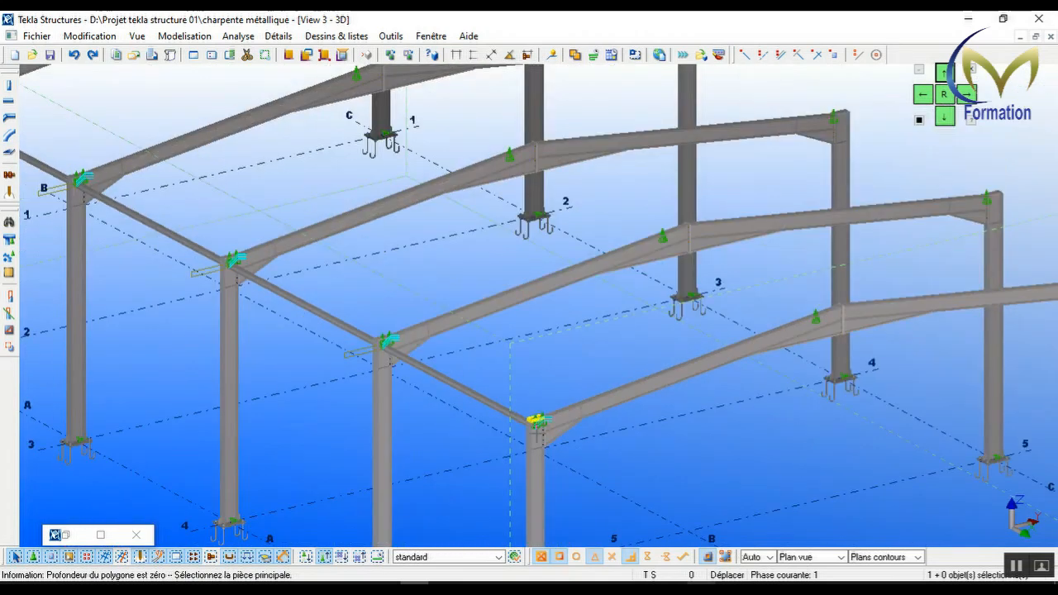
right_click(217, 178)
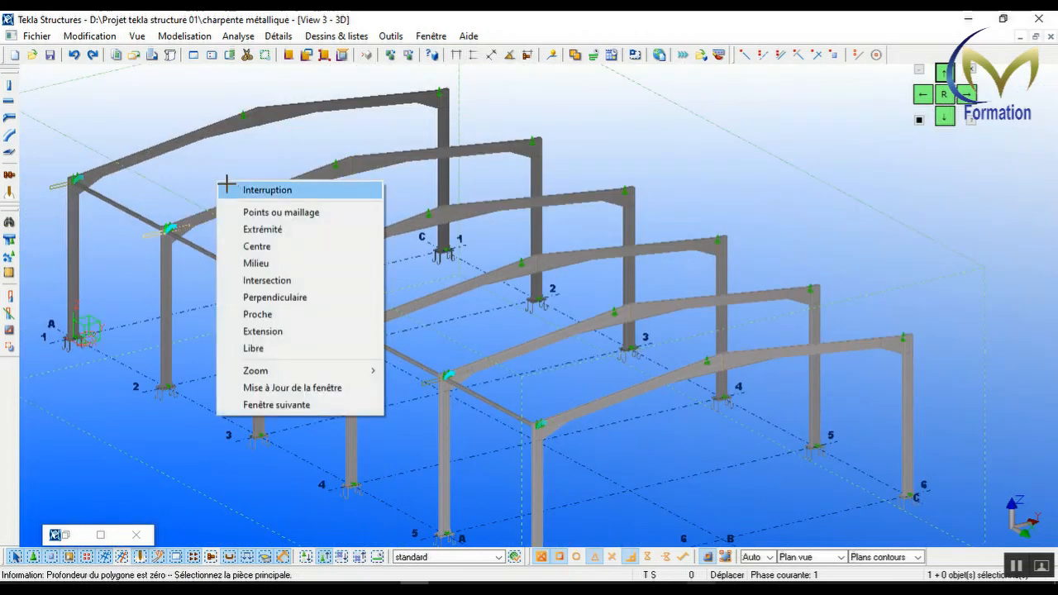
left_click(230, 189)
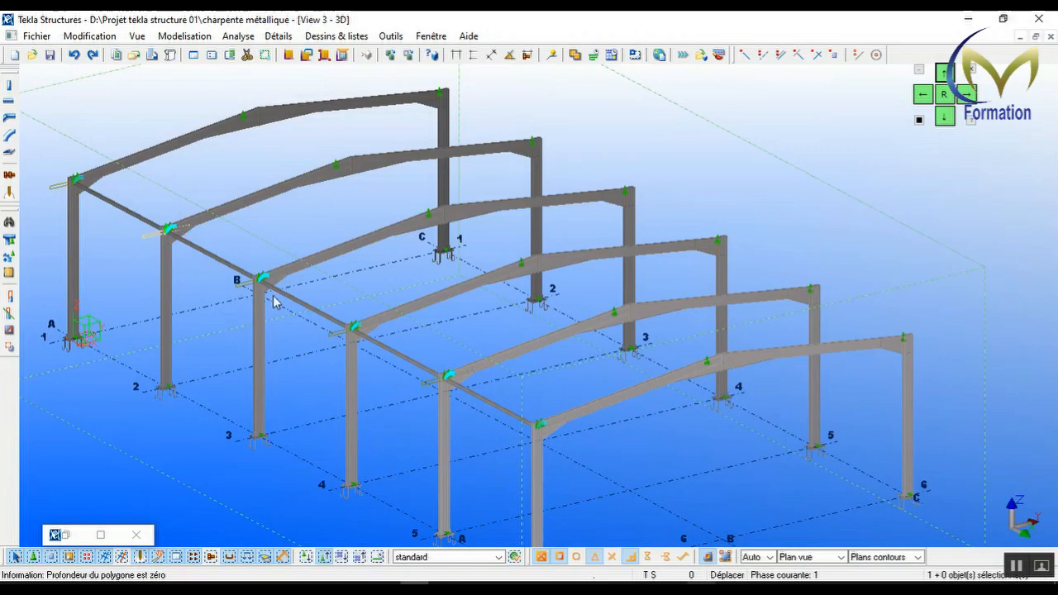
- Mirror-copy the five eave beams on row A about grid line B, with X0 30000, Y0 8000 and angle 180
scroll(275, 302, "up", 4)
scroll(301, 381, "down", 5)
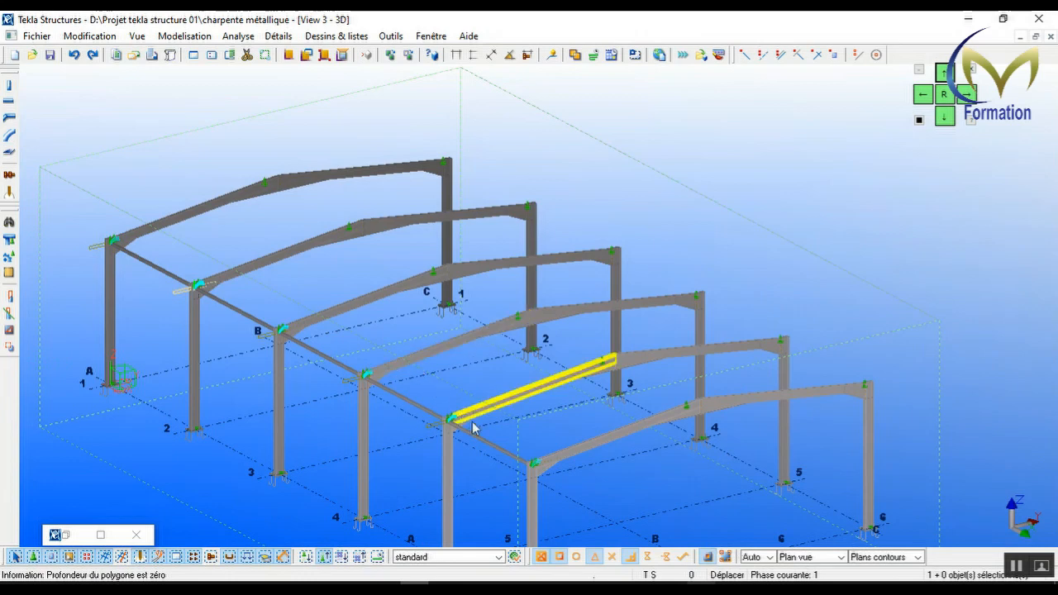
left_click(413, 409, "shift")
left_click(330, 363, "shift")
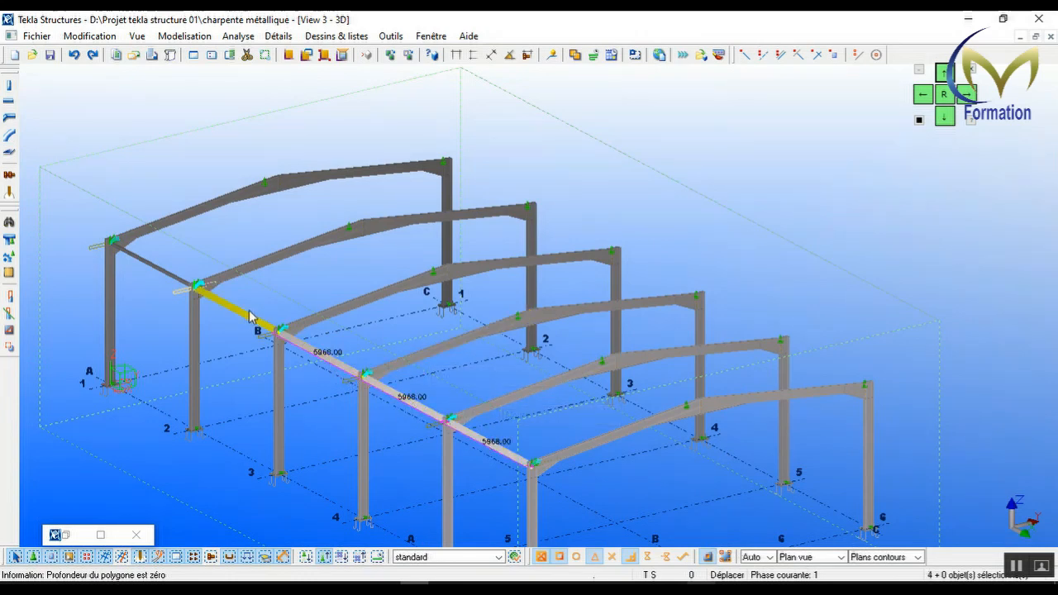
left_click(157, 275, "shift")
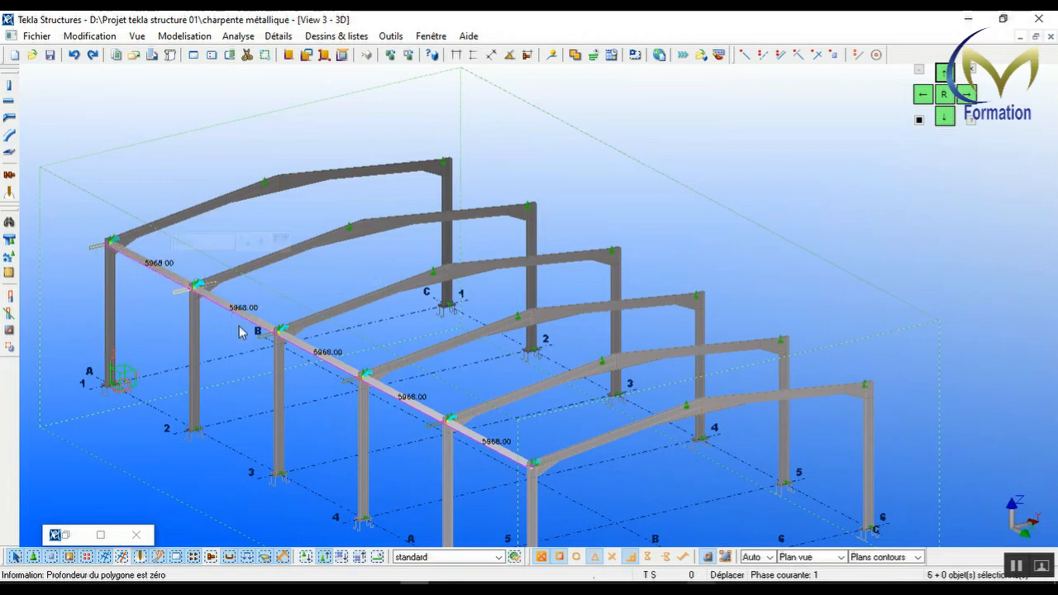
right_click(338, 370)
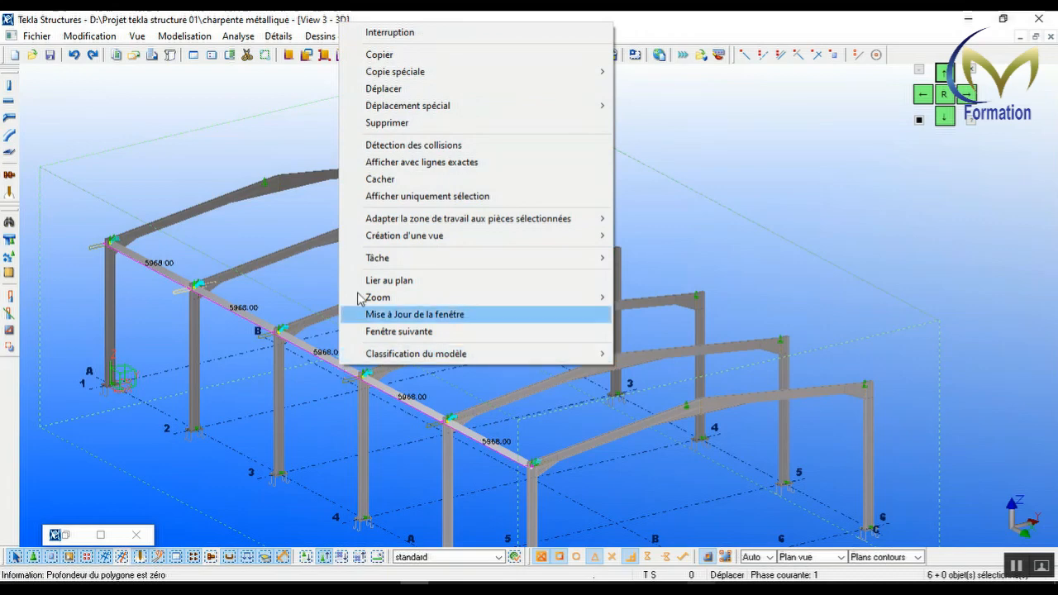
mouse_move(466, 79)
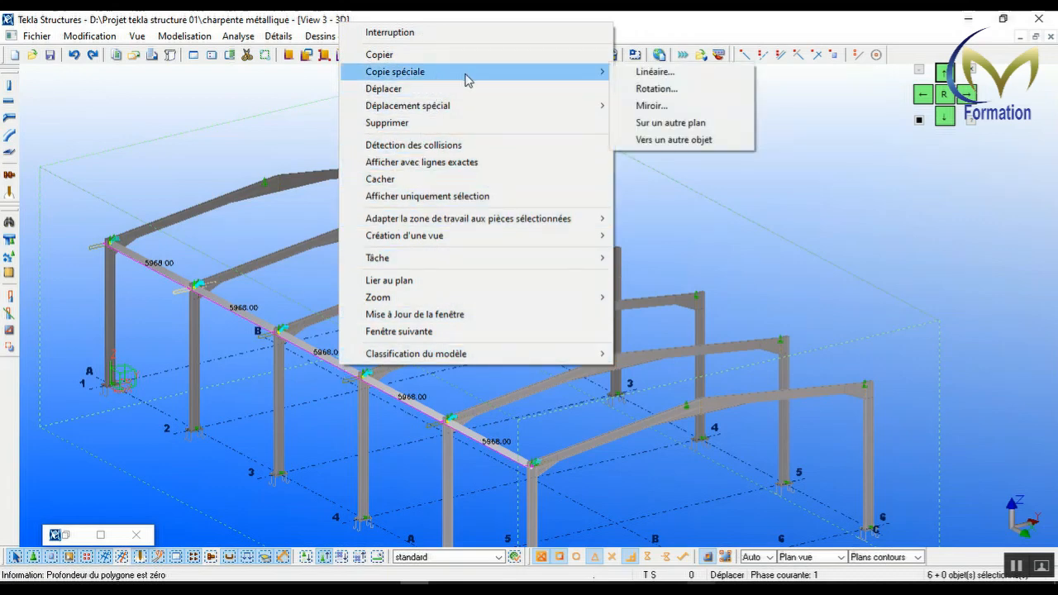
left_click(648, 106)
scroll(423, 289, "down", 3)
scroll(421, 289, "up", 6)
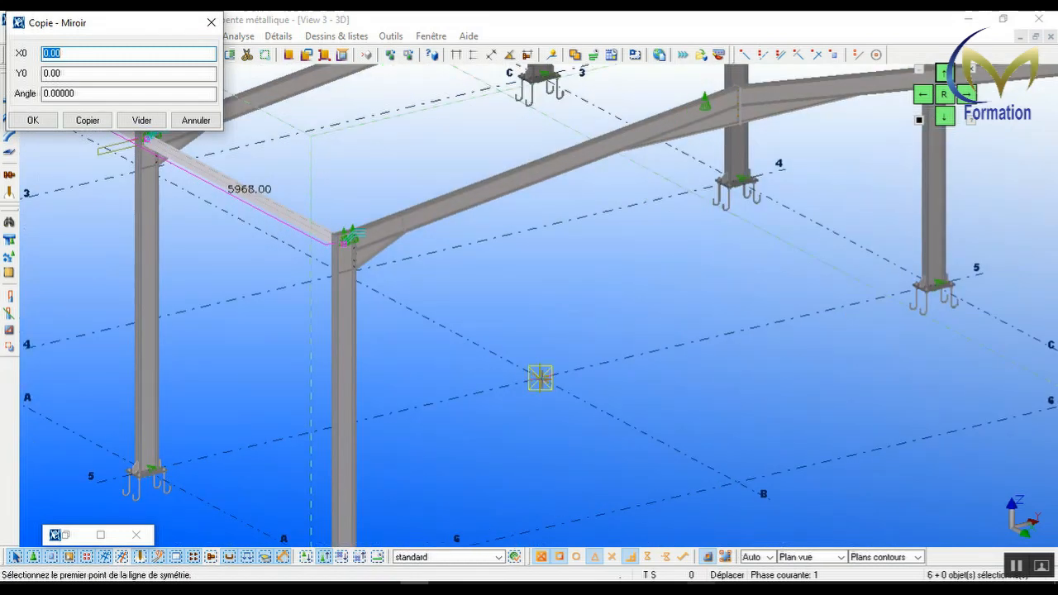
left_click(738, 481)
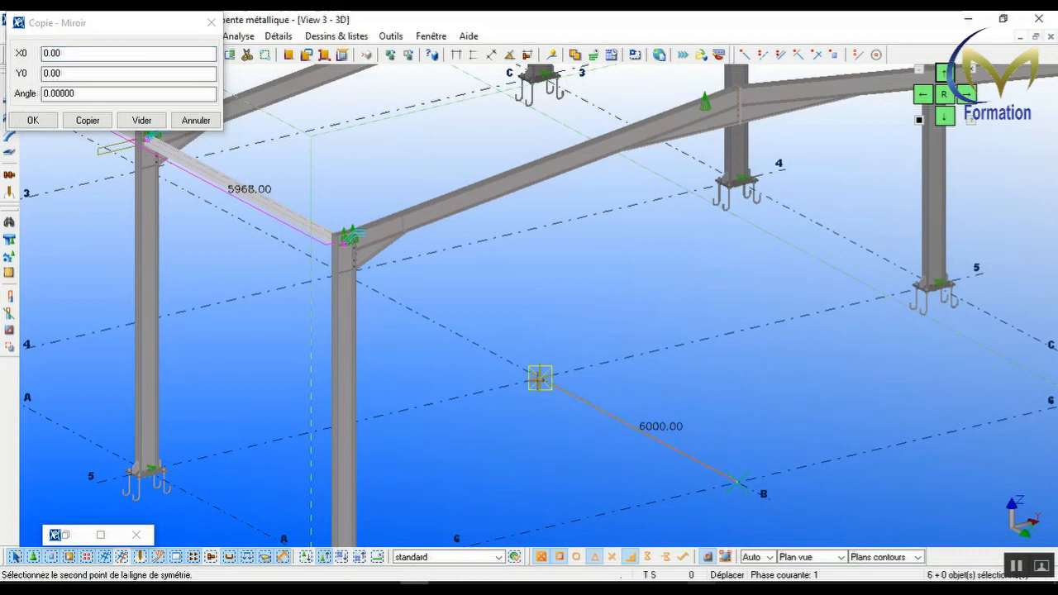
left_click(540, 377)
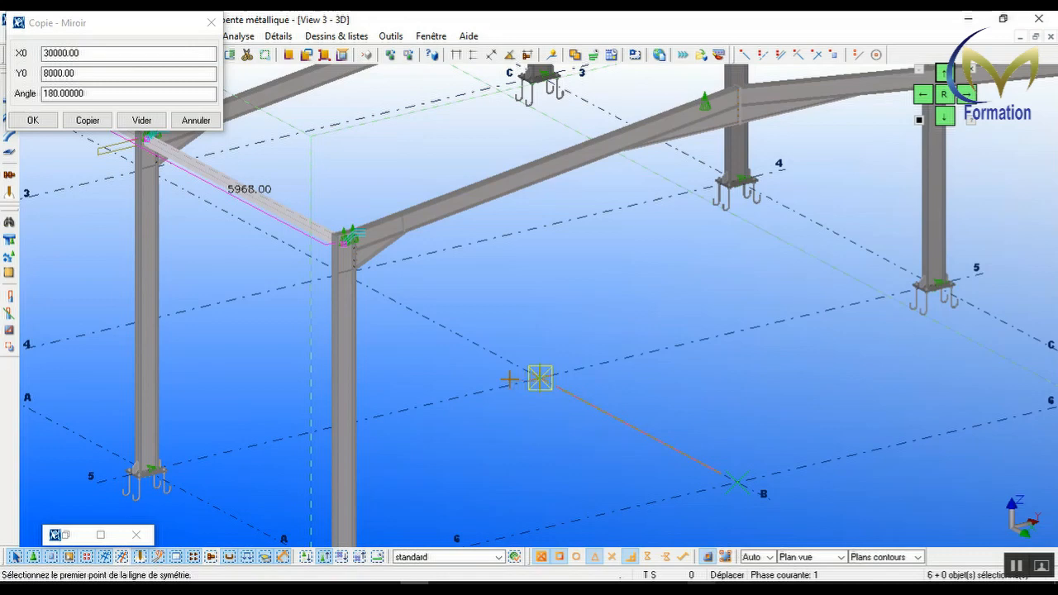
left_click(70, 120)
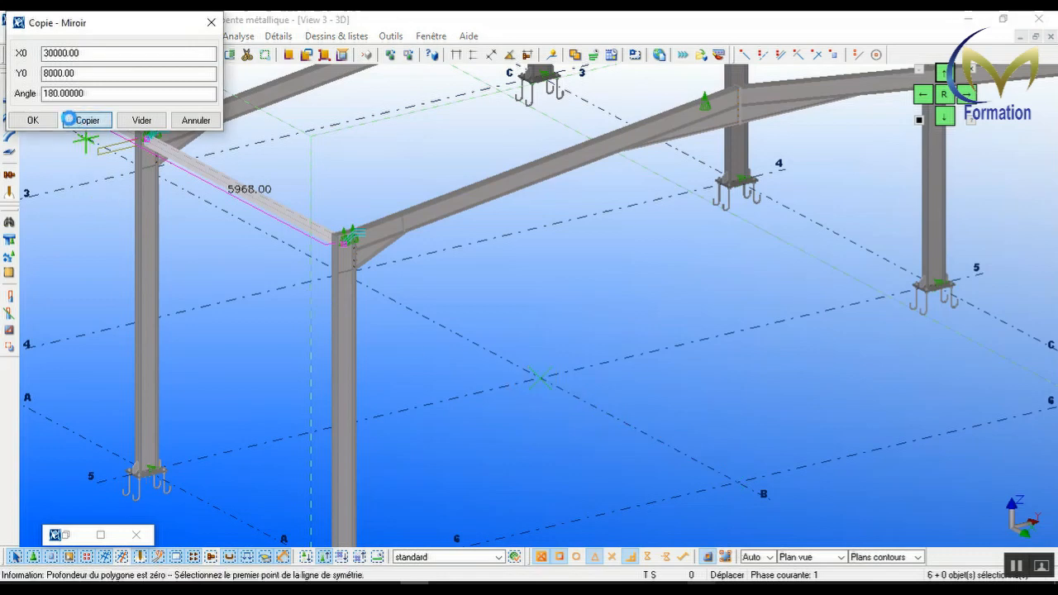
- Close the mirror copy settings and inspect the mirrored eave beams and their column connections along row C
left_click(36, 120)
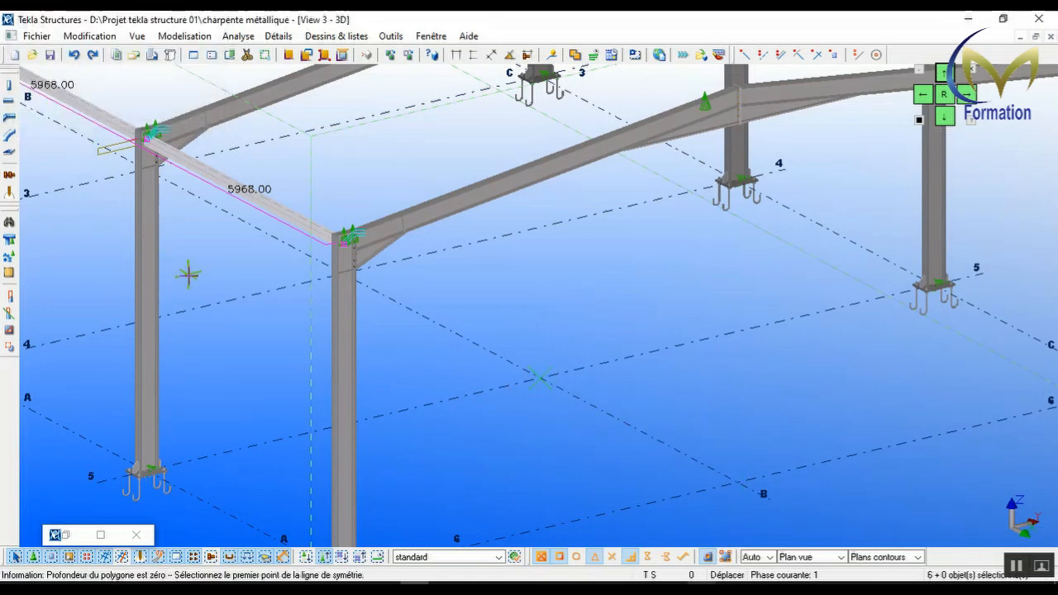
scroll(188, 296, "down", 2)
scroll(189, 296, "down", 2)
scroll(463, 174, "up", 5)
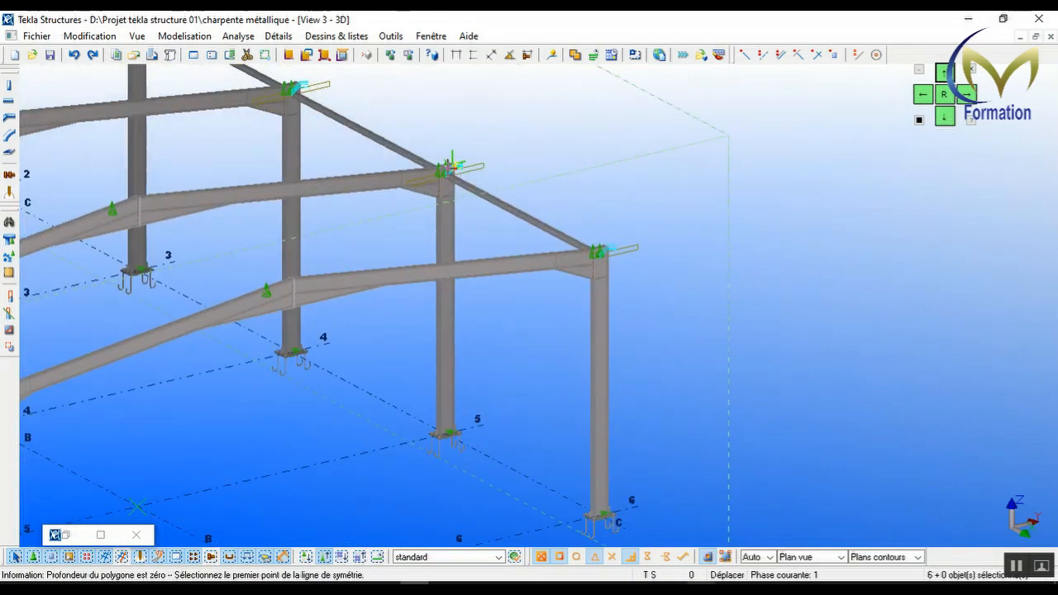
scroll(438, 169, "up", 6)
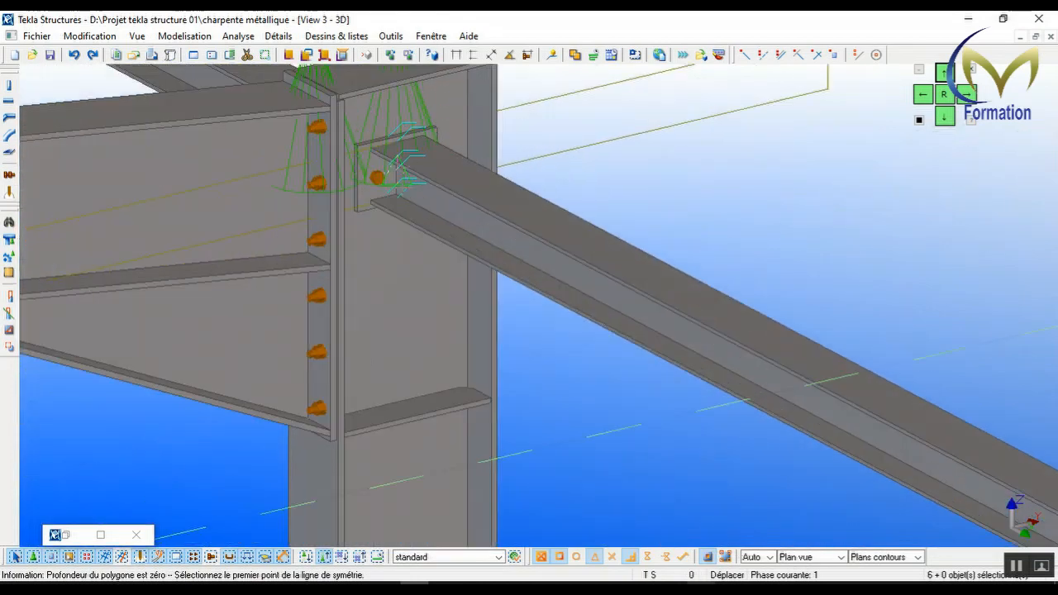
scroll(420, 219, "down", 6)
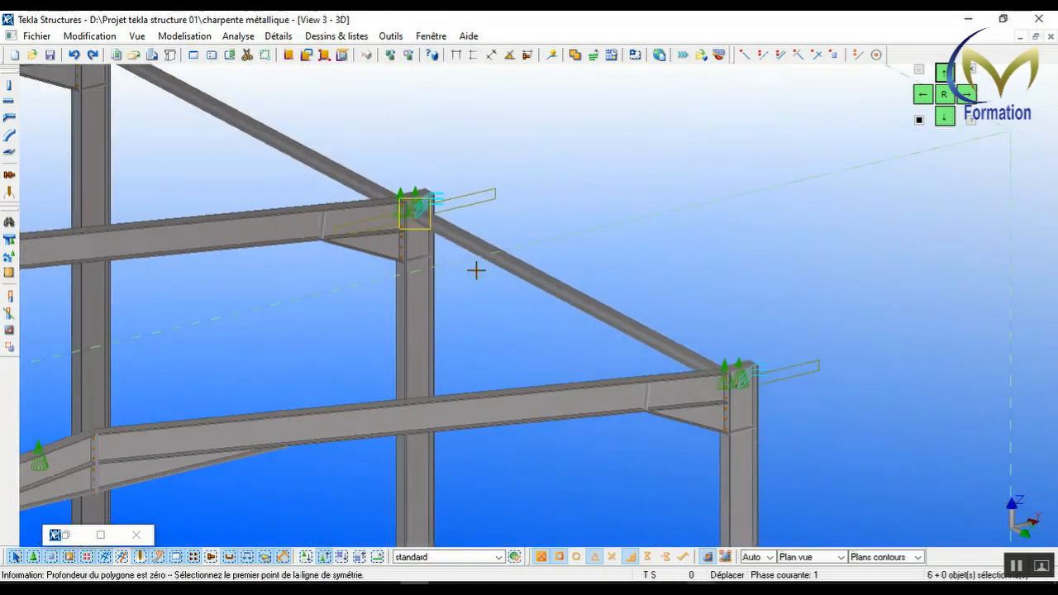
scroll(739, 380, "up", 2)
scroll(740, 380, "up", 3)
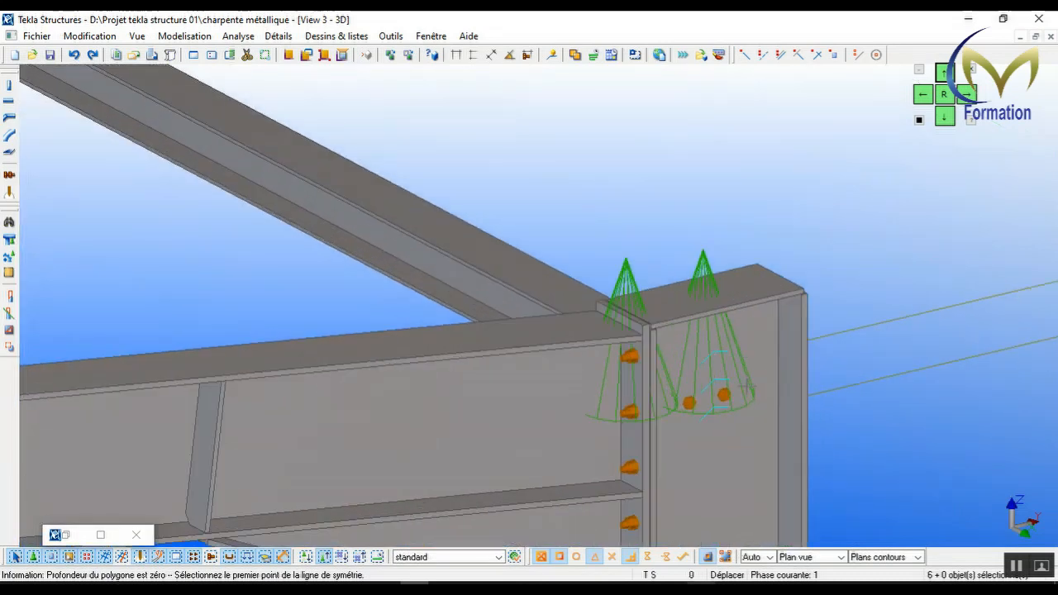
scroll(740, 385, "down", 5)
scroll(744, 405, "down", 4)
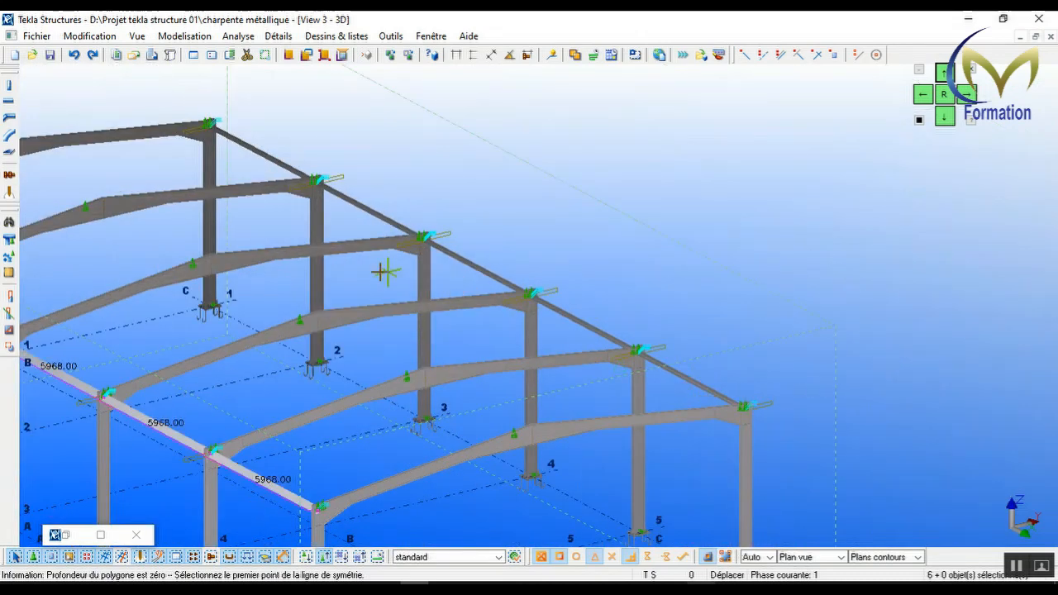
scroll(198, 116, "up", 4)
scroll(199, 116, "up", 6)
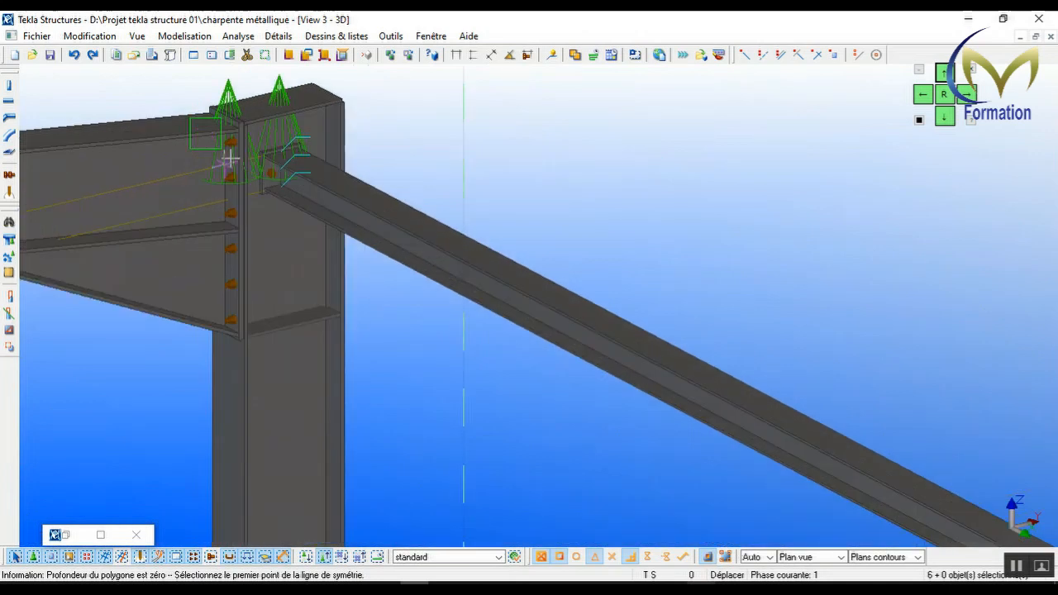
scroll(328, 242, "down", 2)
scroll(402, 240, "down", 8)
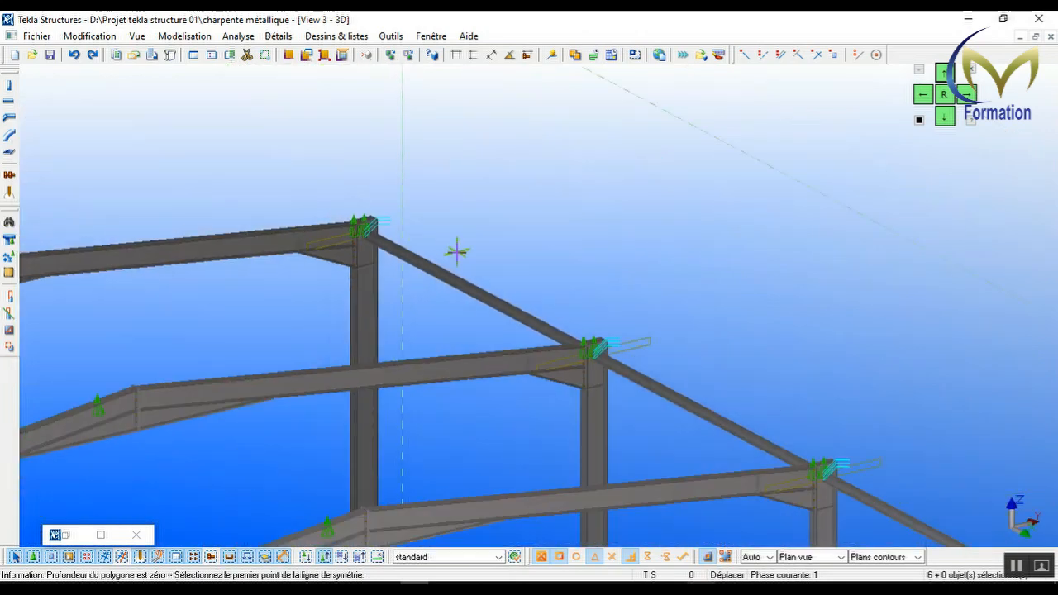
scroll(453, 343, "down", 2)
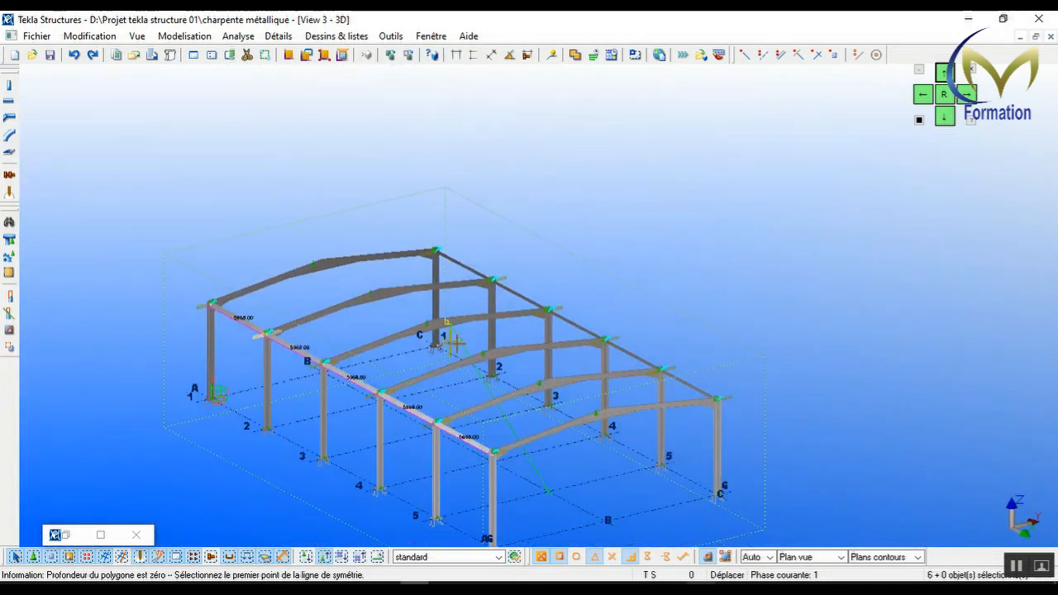
- End the mirror copy command and refresh the 3D view
right_click(596, 233)
left_click(626, 237)
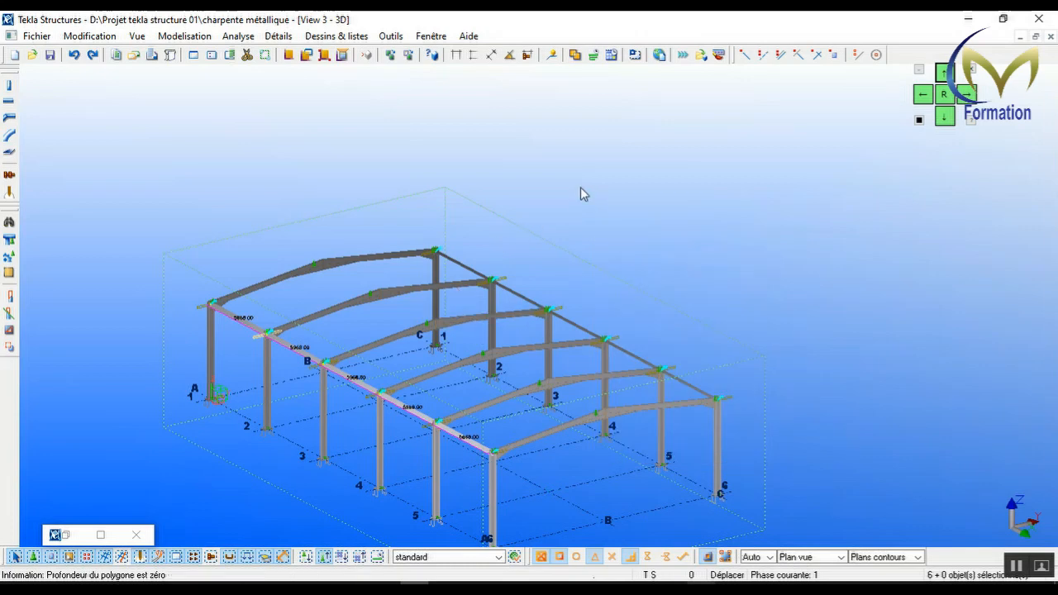
right_click(581, 193)
left_click(610, 275)
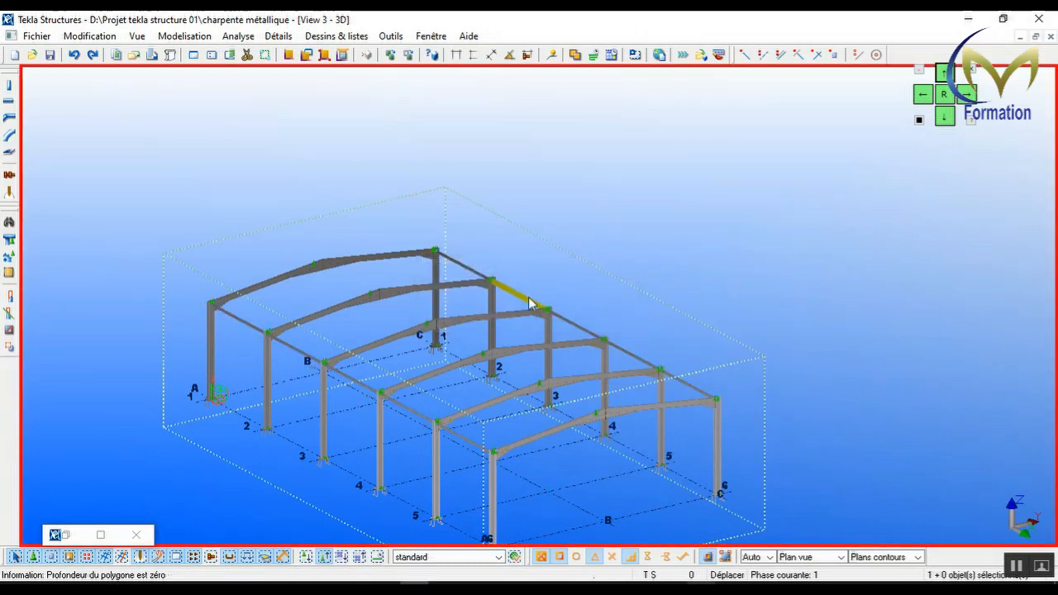
- Examine the eave beam connection and the rafter haunch joint at the frame 1 column on row A
scroll(335, 366, "up", 1)
scroll(177, 312, "up", 5)
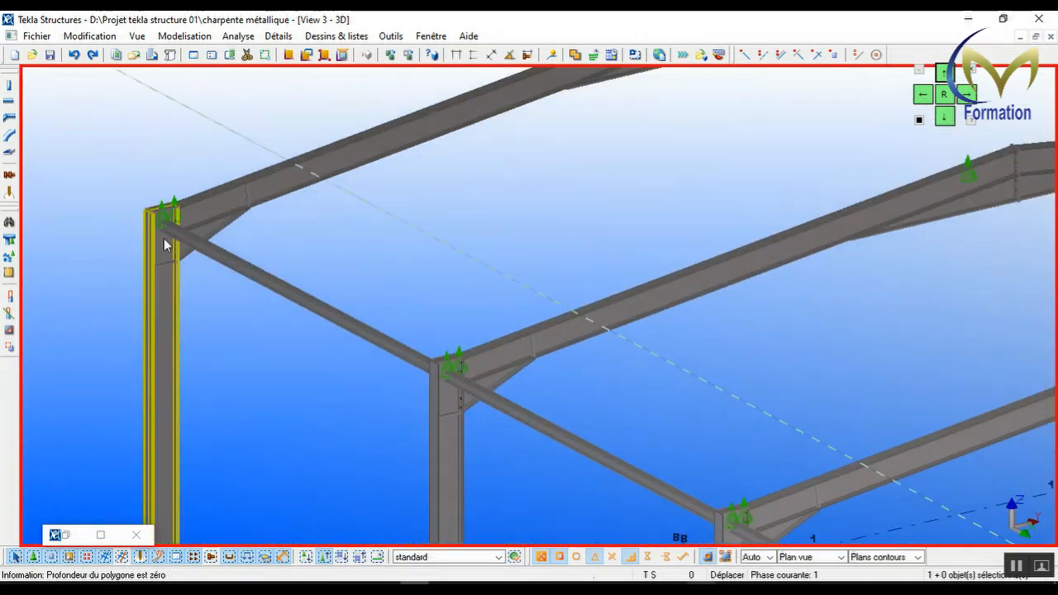
scroll(162, 198, "up", 3)
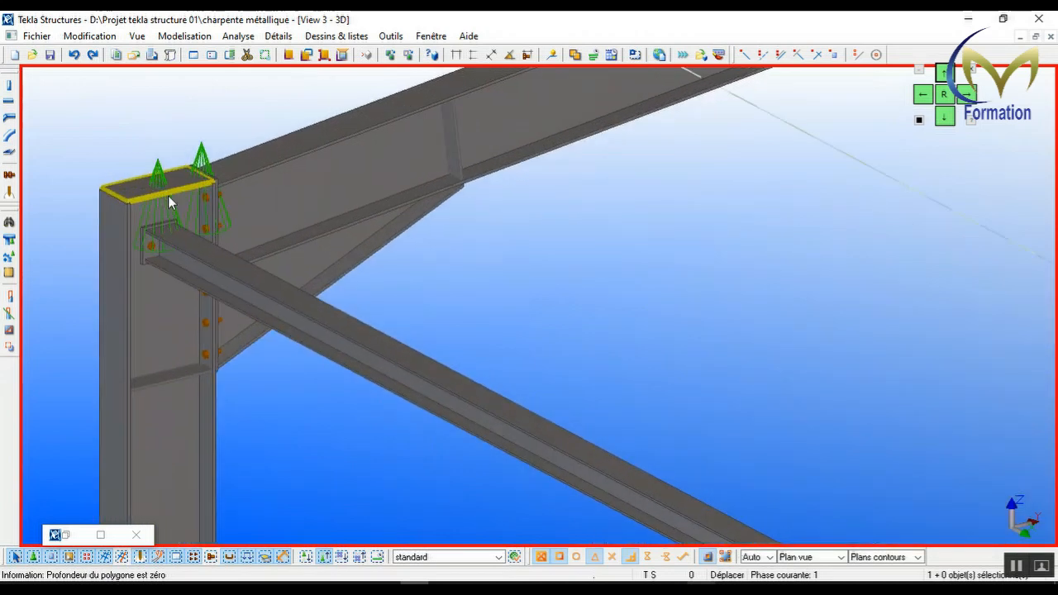
scroll(152, 232, "down", 3)
scroll(152, 237, "down", 3)
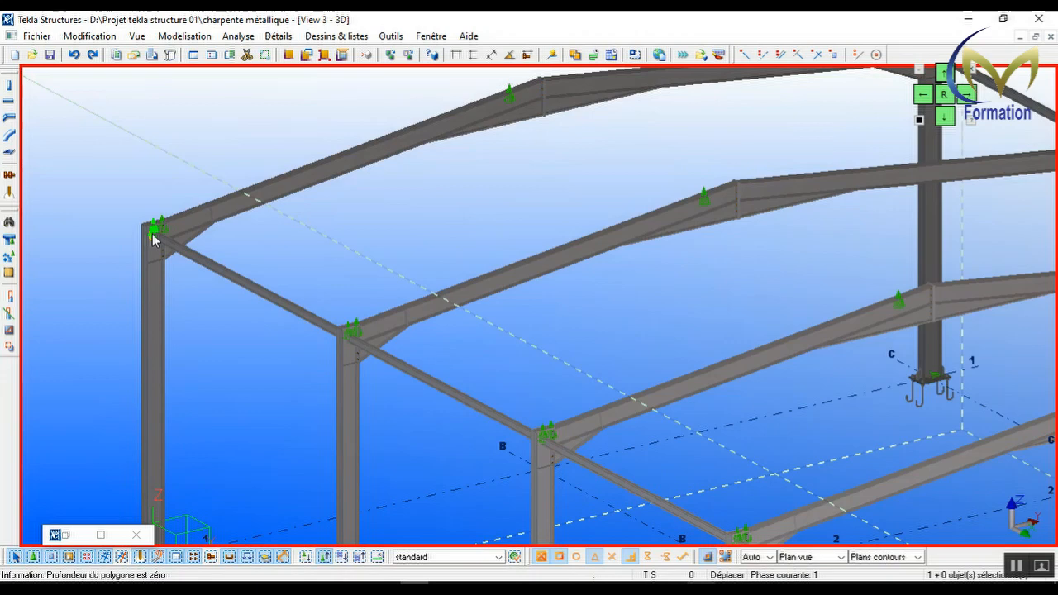
scroll(153, 237, "down", 6)
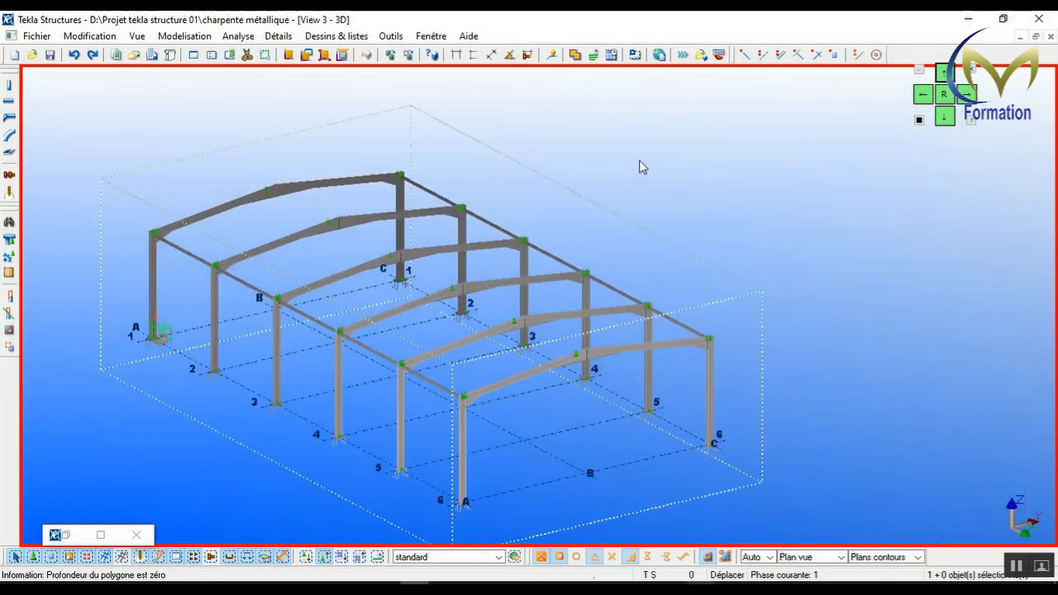
scroll(170, 227, "up", 5)
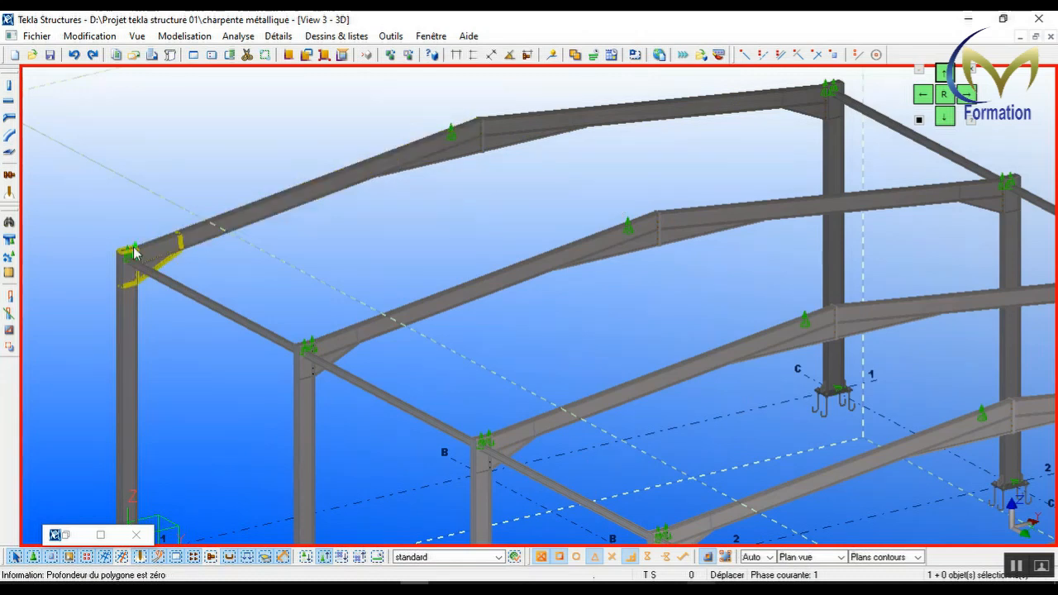
scroll(118, 254, "up", 3)
scroll(118, 254, "up", 5)
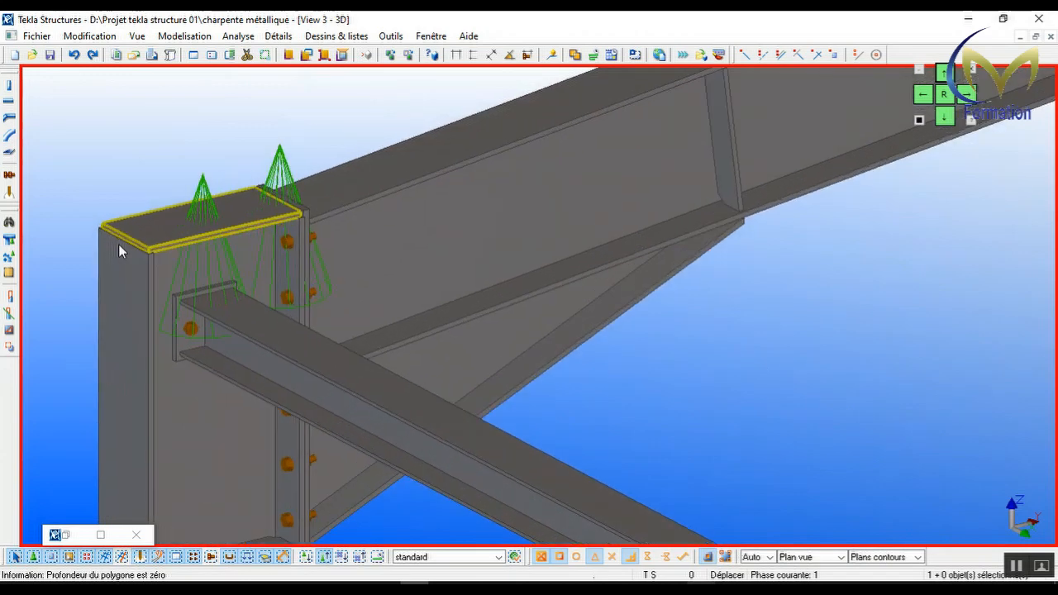